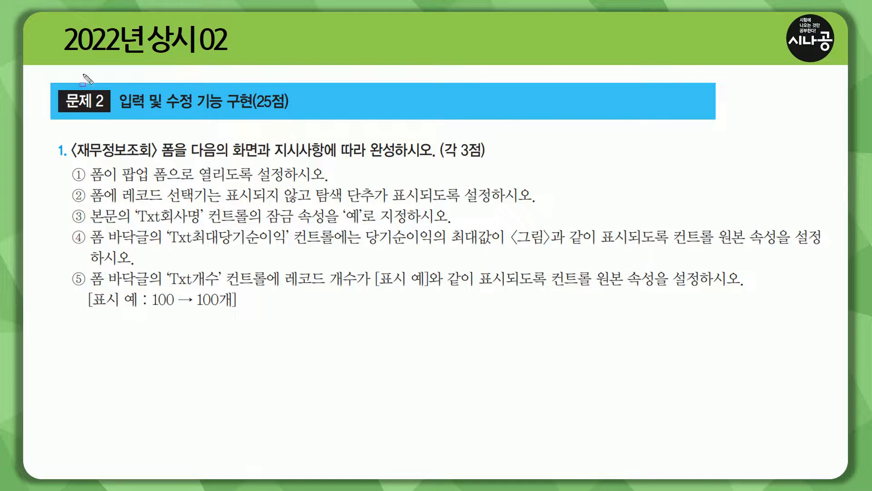
mouse_move(56, 86)
mouse_down()
mouse_move(110, 114)
mouse_move(291, 115)
mouse_up()
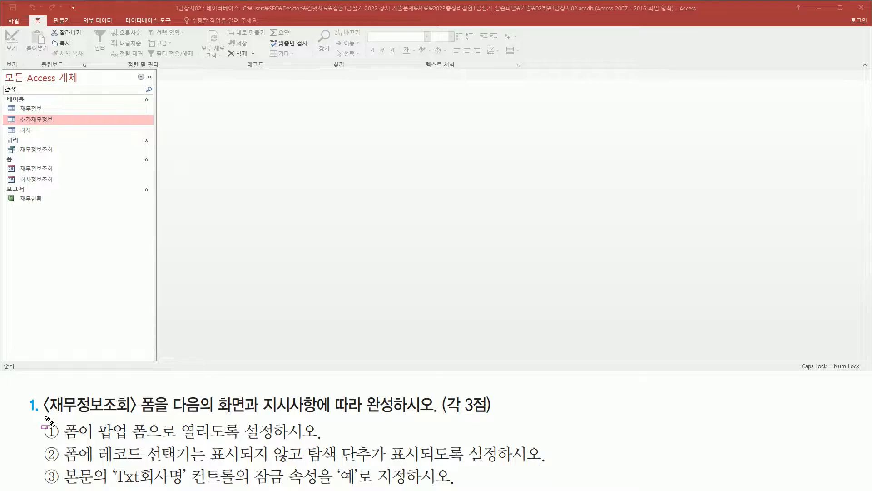
Open the 재무정보조회 form from the database objects.
mouse_move(44, 414)
mouse_down()
mouse_move(130, 415)
mouse_move(158, 390)
mouse_up()
drag(18, 161, 61, 176)
key(Escape)
double_click(43, 169)
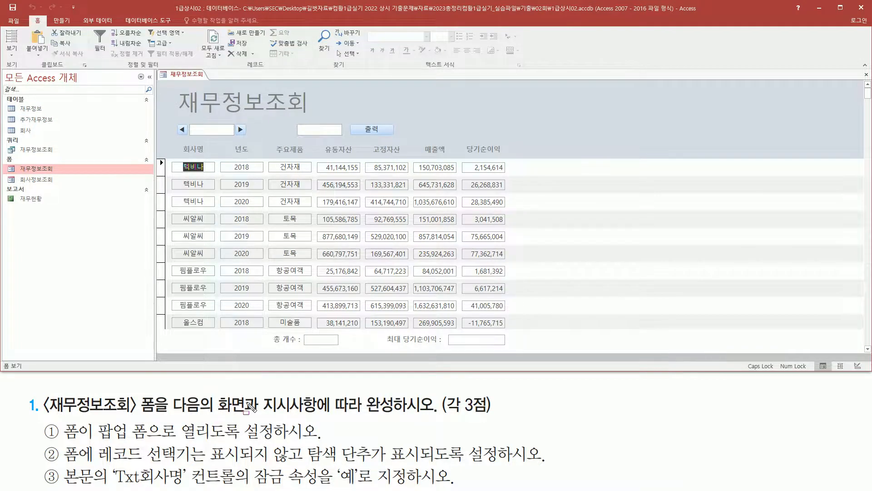
Switch the open 재무정보조회 form to Design View.
click(220, 426)
drag(222, 417, 511, 417)
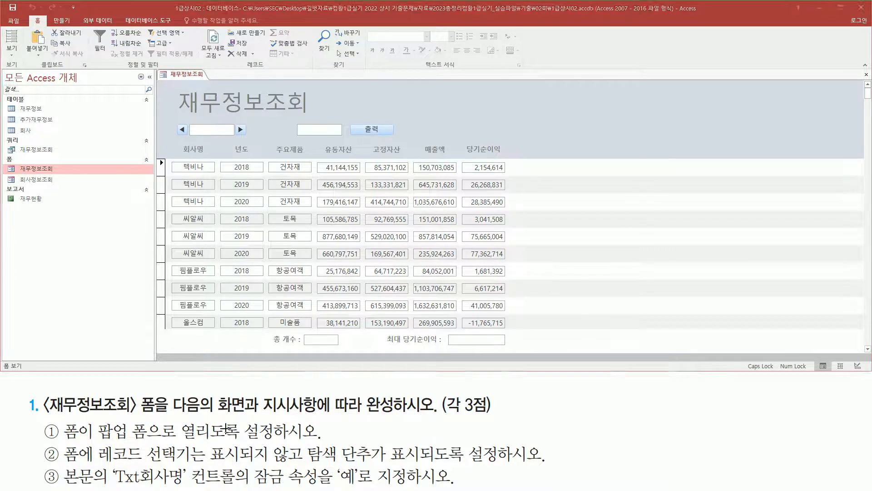
mouse_move(62, 440)
mouse_down()
mouse_move(94, 440)
mouse_move(94, 415)
mouse_move(279, 440)
mouse_up()
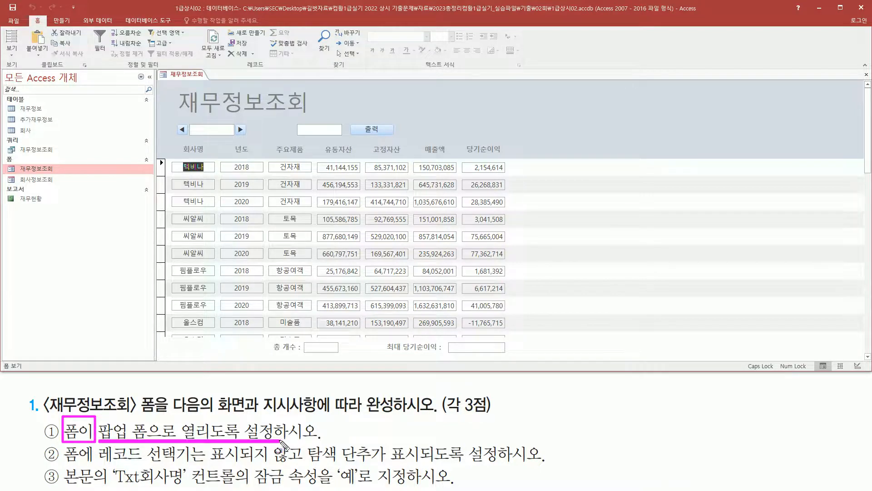
key(Escape)
click(185, 79)
right_click(185, 79)
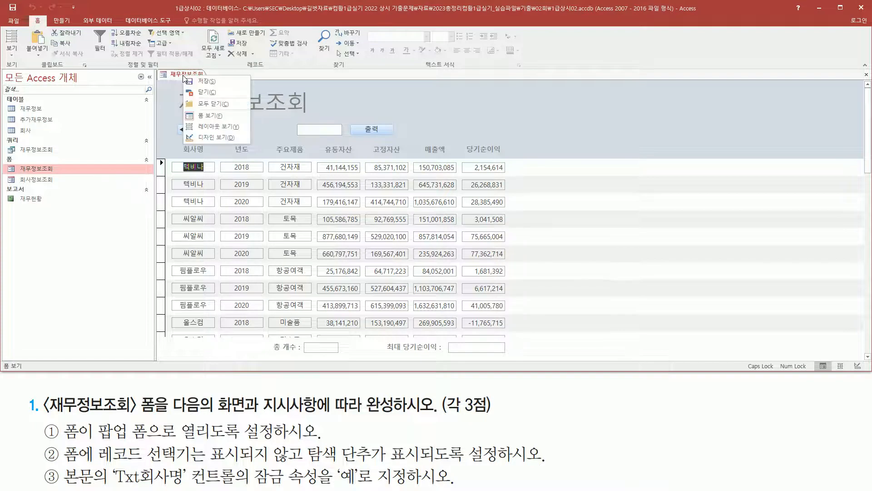
click(204, 138)
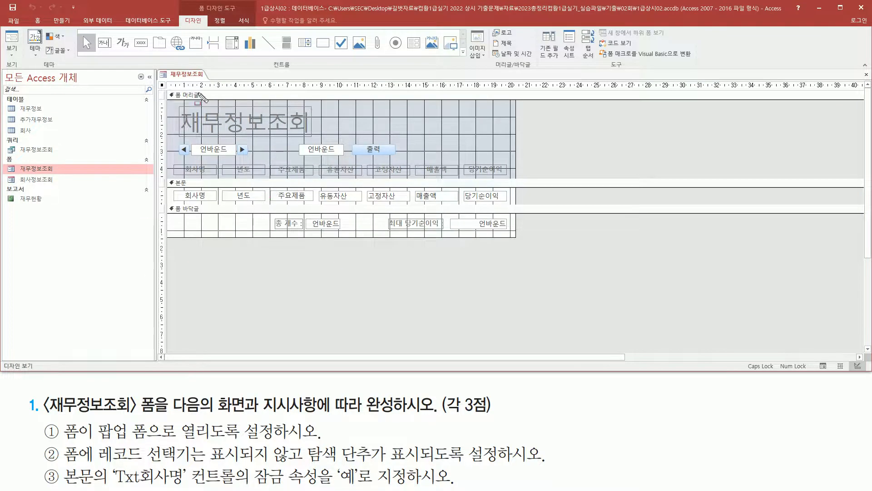
Select the whole 재무정보조회 form and show its property sheet.
drag(170, 86, 296, 87)
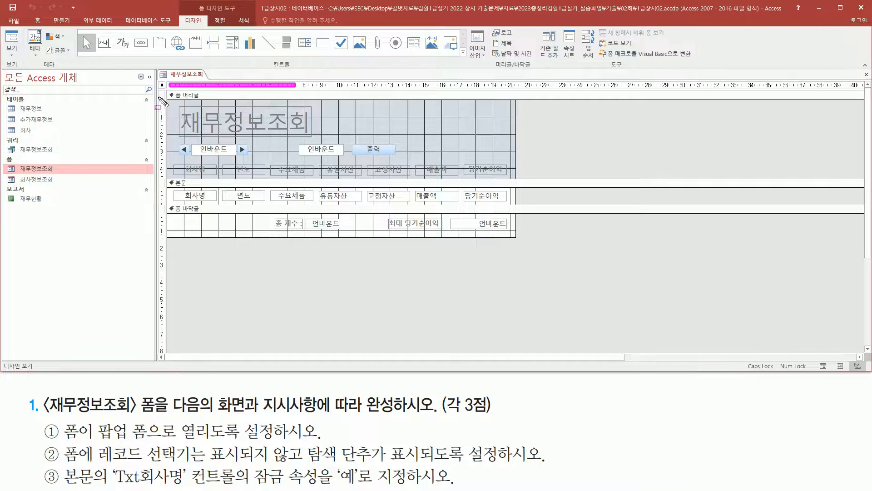
drag(162, 94, 167, 156)
drag(156, 79, 167, 91)
key(Escape)
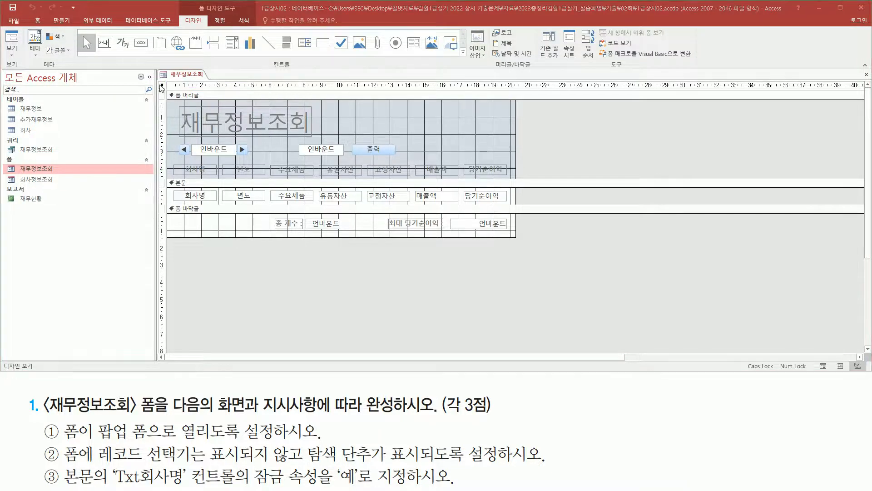
double_click(162, 86)
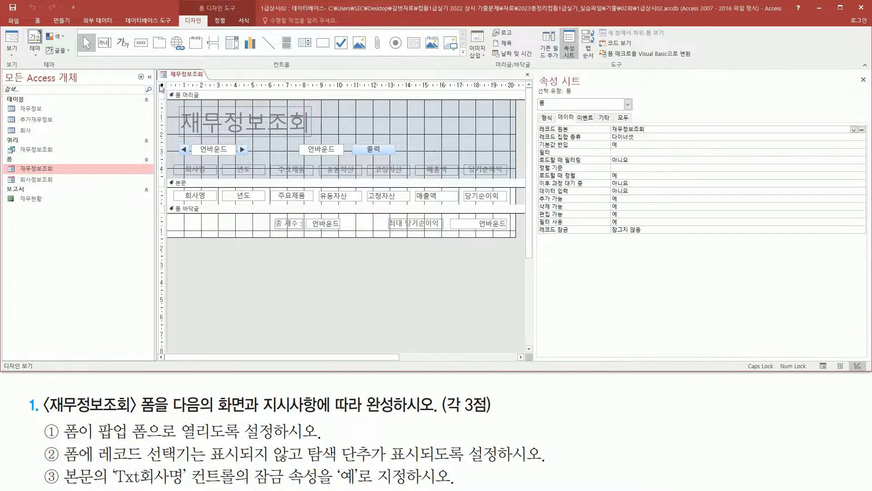
mouse_move(538, 64)
mouse_down()
mouse_move(570, 88)
mouse_move(593, 88)
mouse_up()
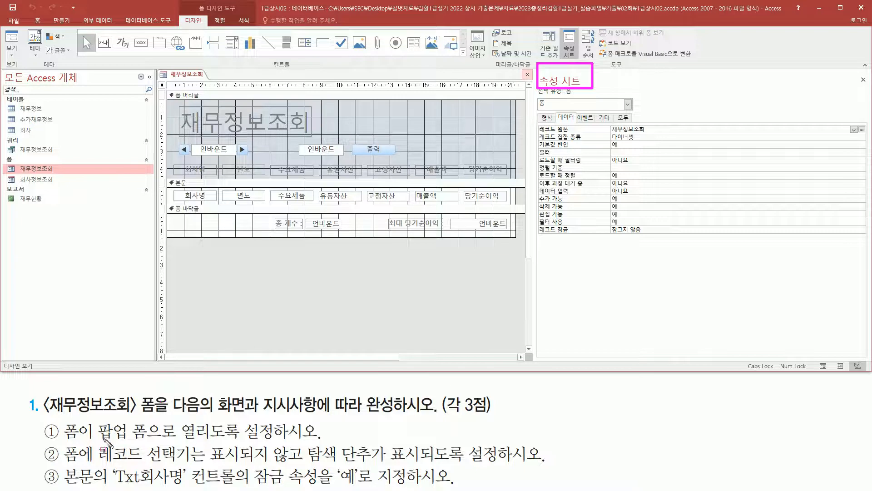
Set the form's 팝업 (pop-up) property to 예.
drag(100, 441, 142, 440)
drag(598, 109, 602, 117)
key(Escape)
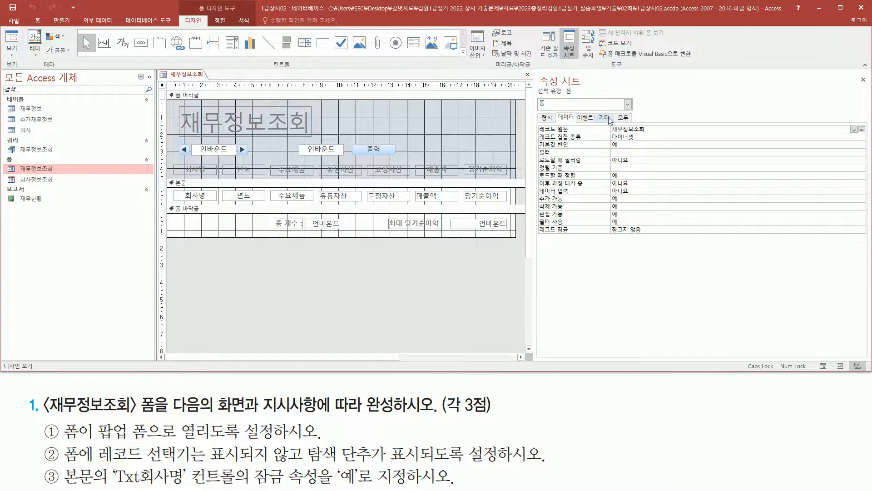
click(608, 118)
drag(537, 122, 546, 134)
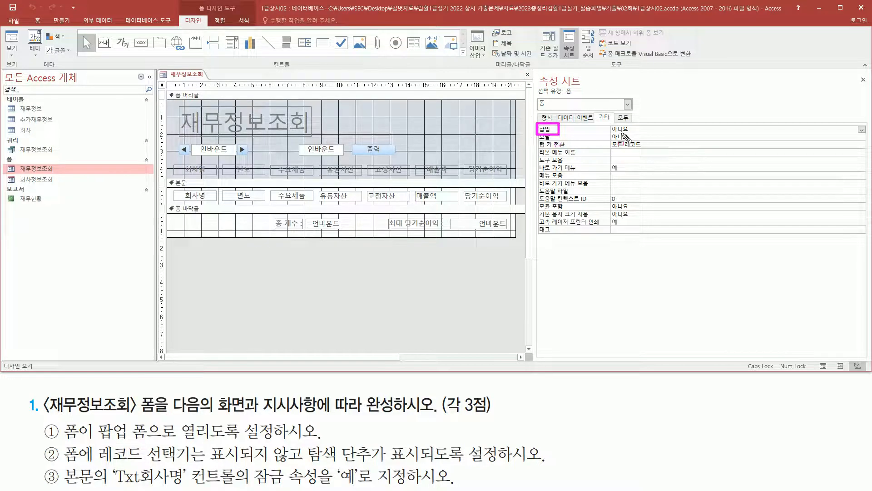
drag(609, 135, 635, 134)
key(Escape)
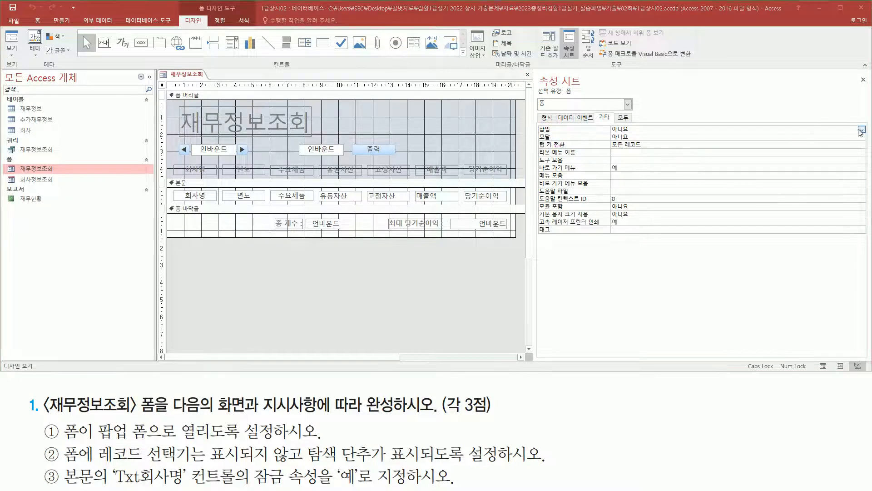
click(862, 130)
click(636, 137)
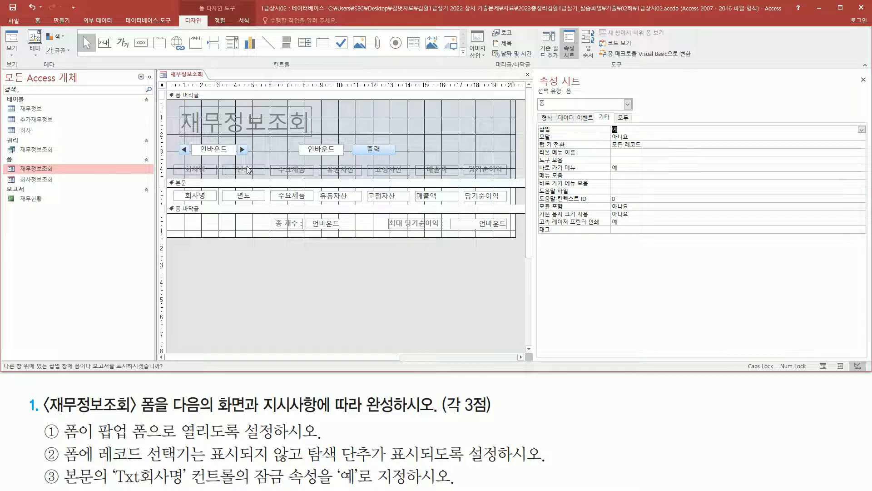
Display the form in Form View and examine its pop-up window, record selectors and navigation button area.
click(11, 41)
drag(334, 77, 357, 72)
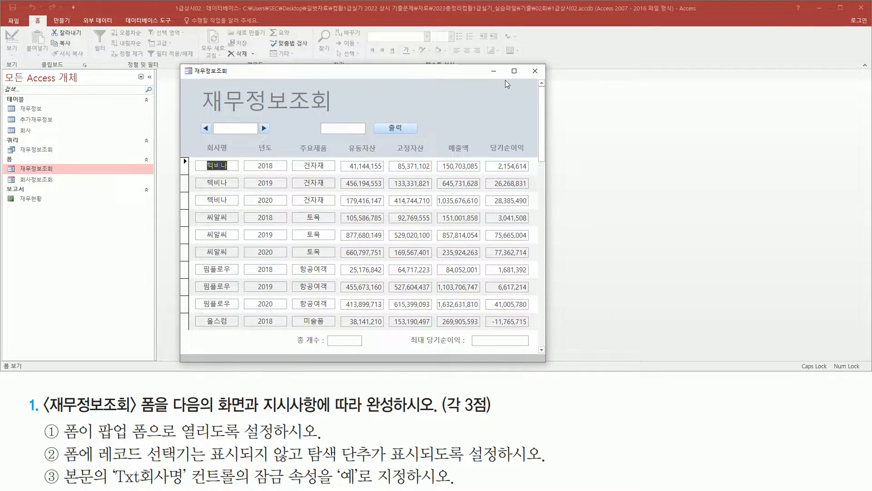
mouse_move(62, 450)
mouse_down()
mouse_move(94, 467)
mouse_move(497, 461)
mouse_up()
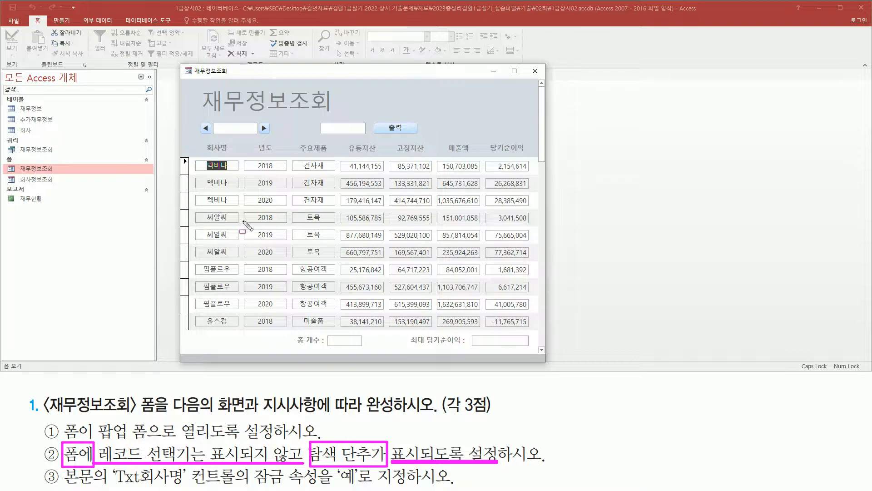
drag(181, 155, 190, 333)
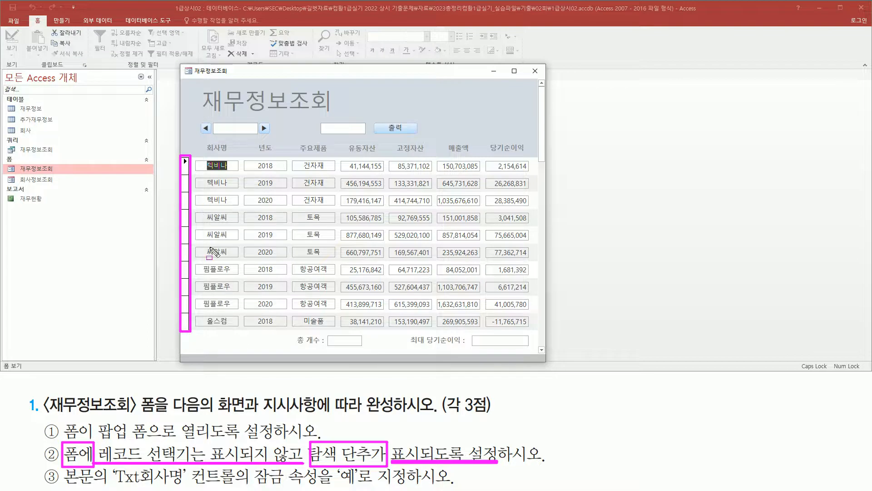
drag(187, 353, 308, 362)
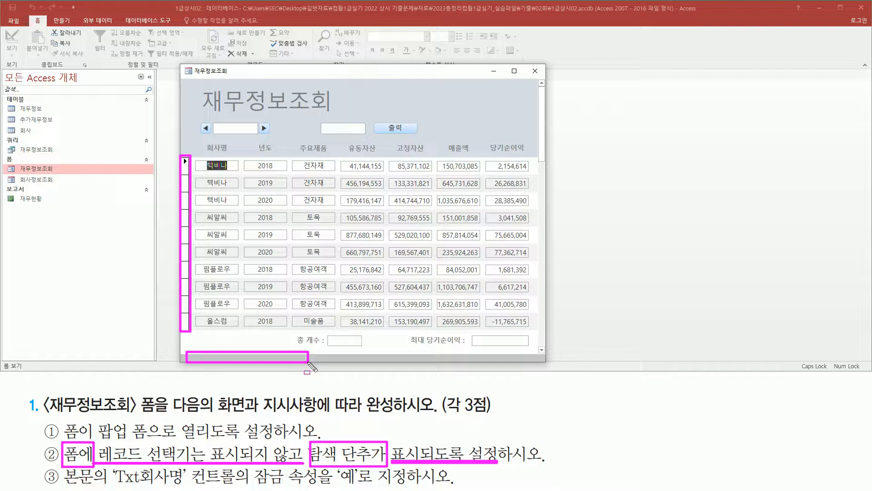
Return the pop-up form to Design View and show the form's format (형식) properties.
right_click(222, 76)
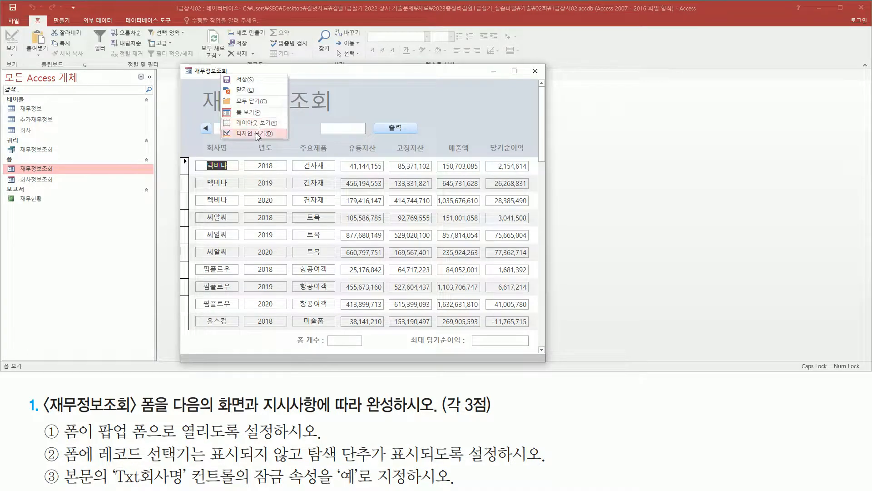
click(248, 131)
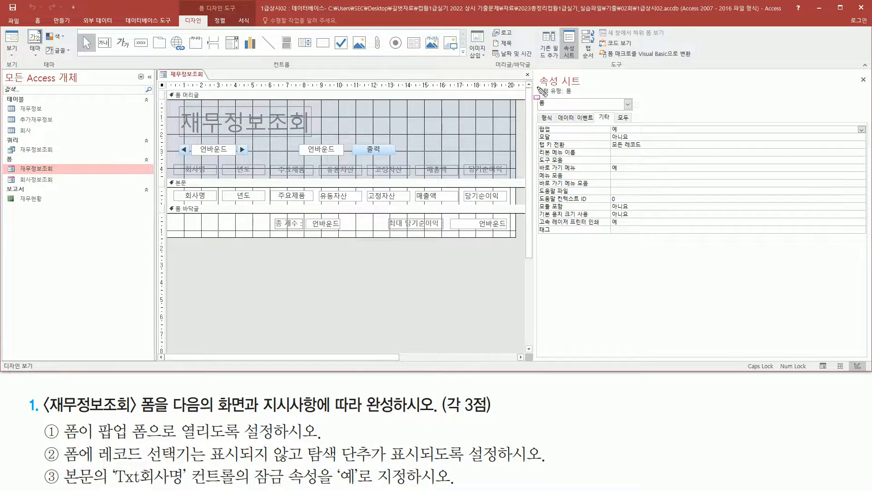
drag(535, 84, 582, 109)
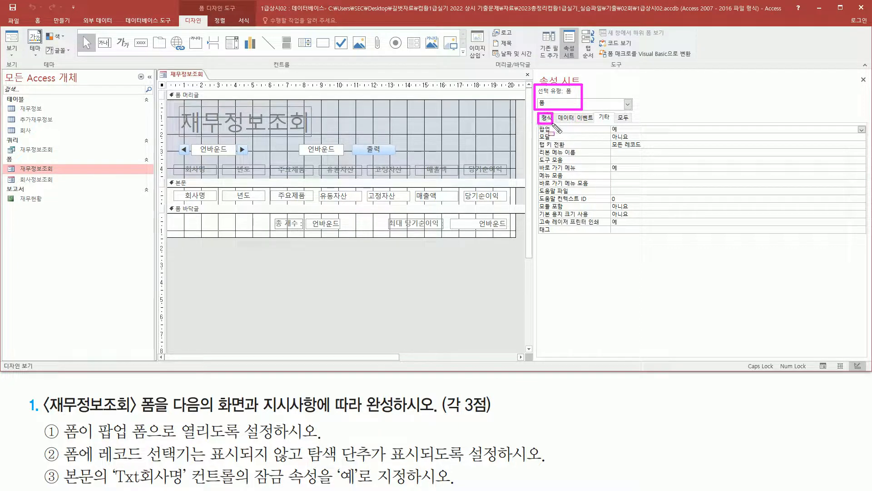
key(Escape)
click(548, 120)
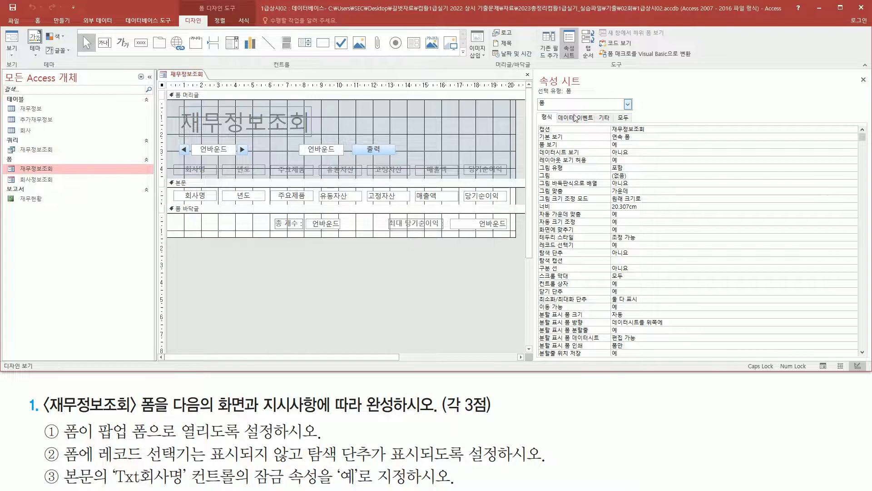
Set the form's 레코드 선택기 (record selectors) property to 아니요 and its 탐색 단추 (navigation buttons) property to 예.
click(565, 246)
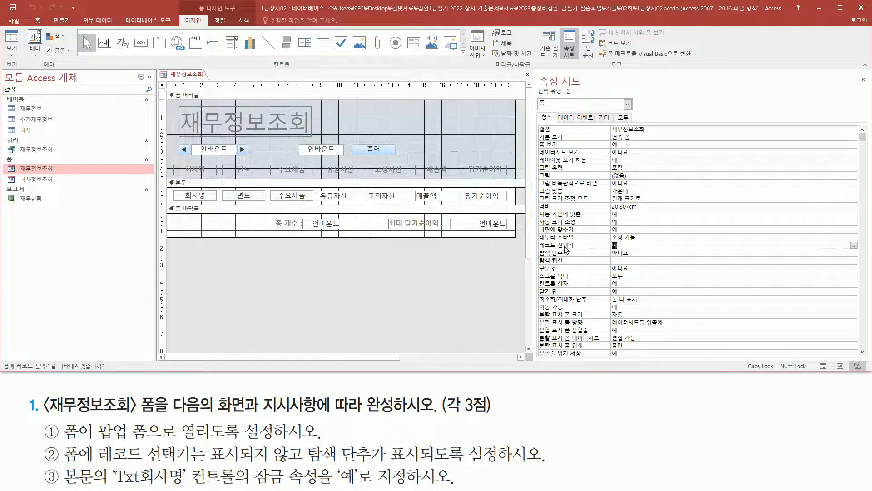
drag(538, 240, 581, 258)
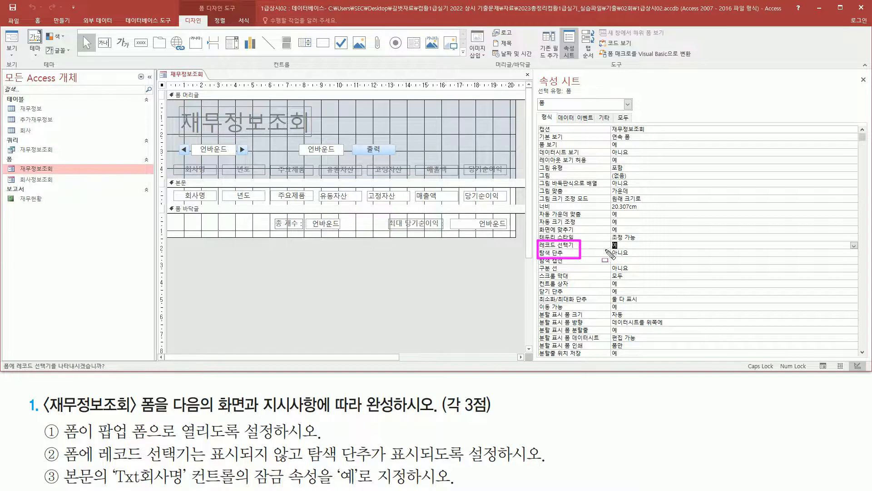
key(Escape)
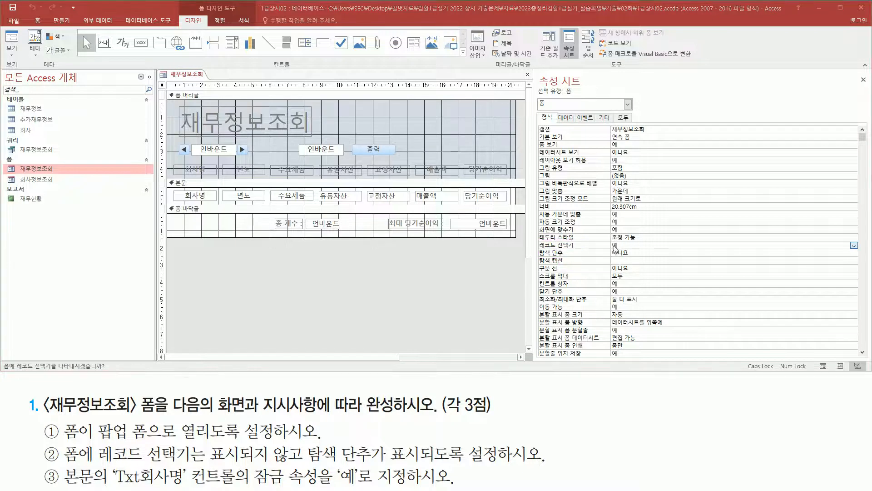
double_click(628, 246)
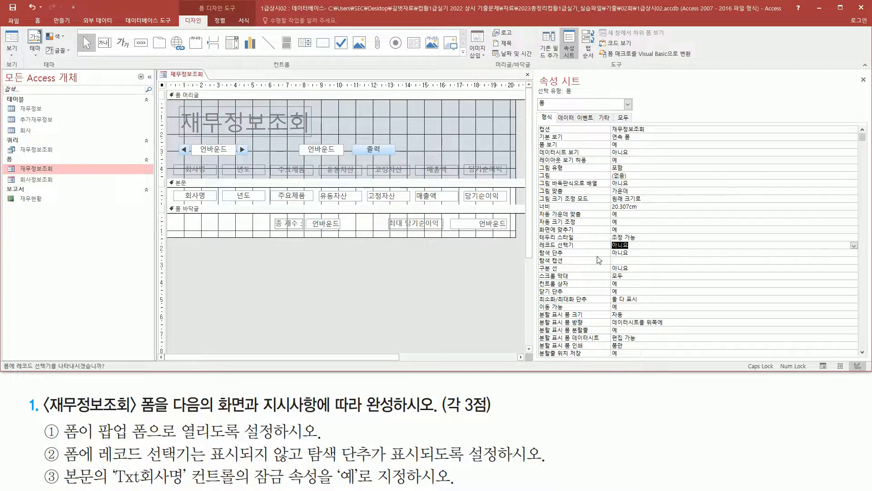
click(621, 253)
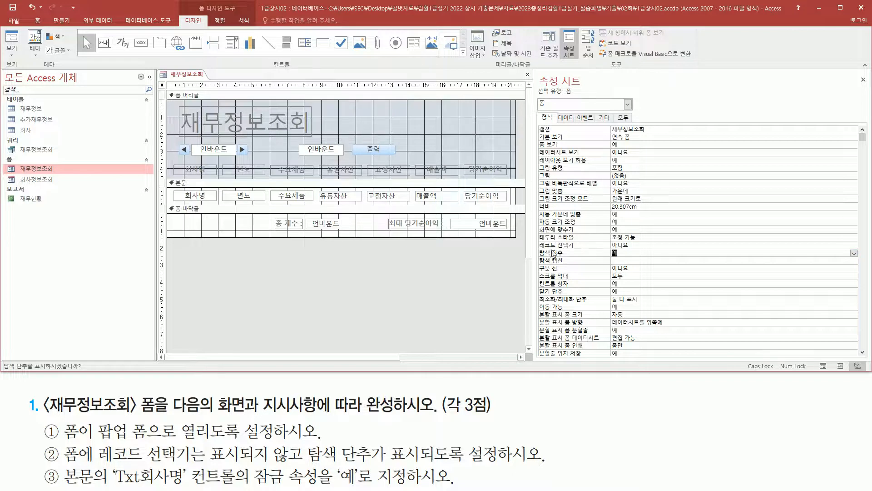
key(Escape)
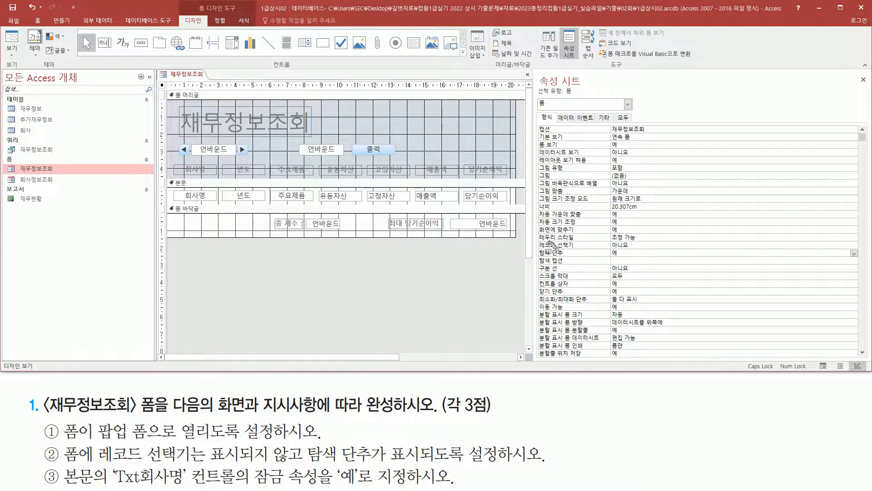
mouse_move(537, 238)
mouse_down()
mouse_move(550, 254)
mouse_move(635, 260)
mouse_up()
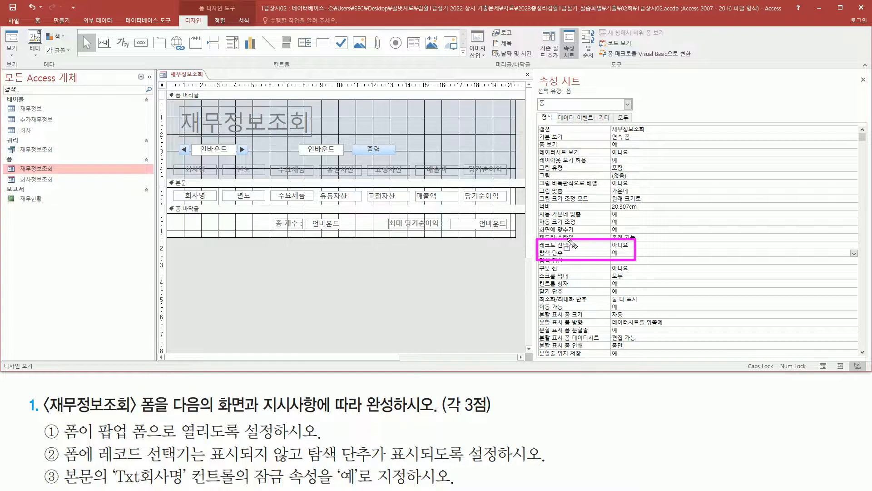
key(Escape)
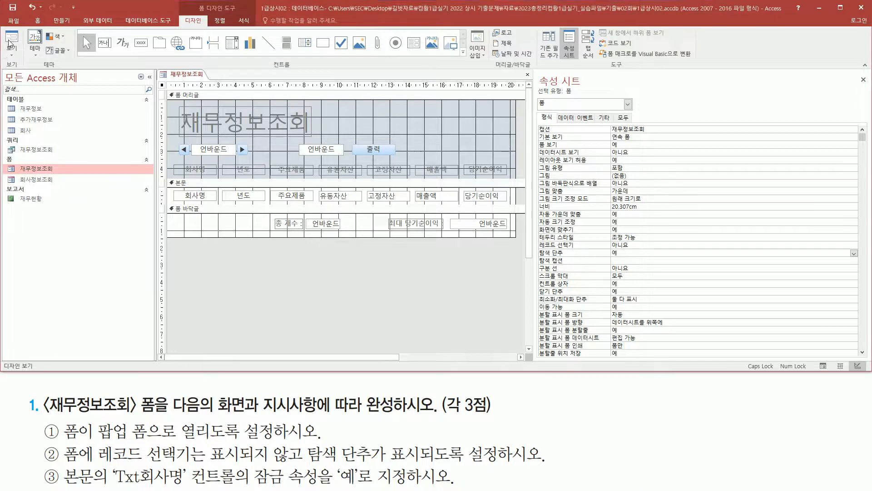
Display the form in Form View and check its record selector area and navigation buttons.
click(10, 44)
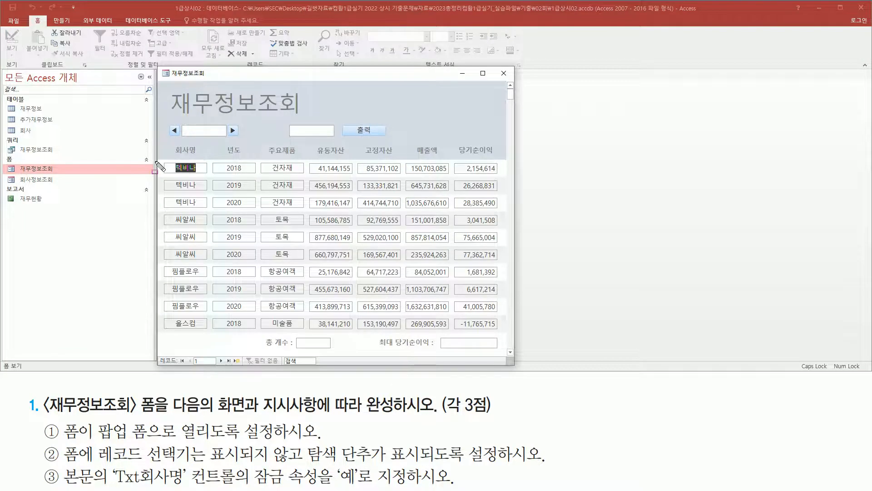
drag(156, 160, 160, 332)
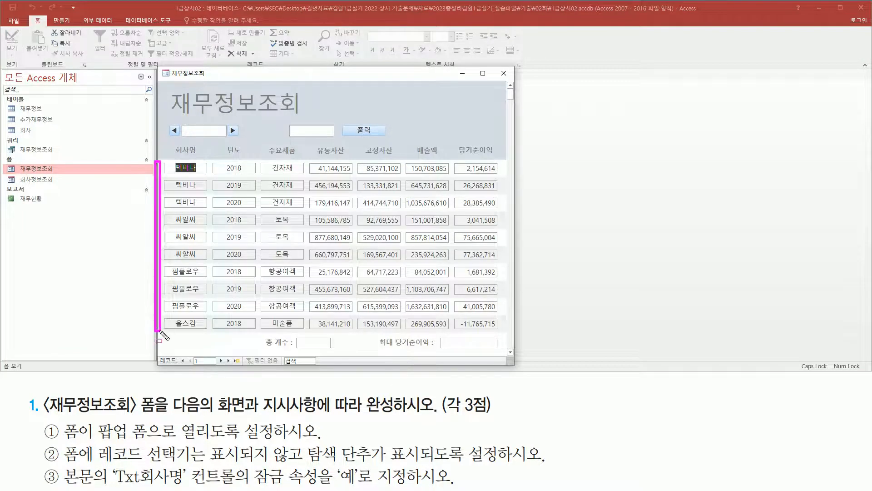
key(Escape)
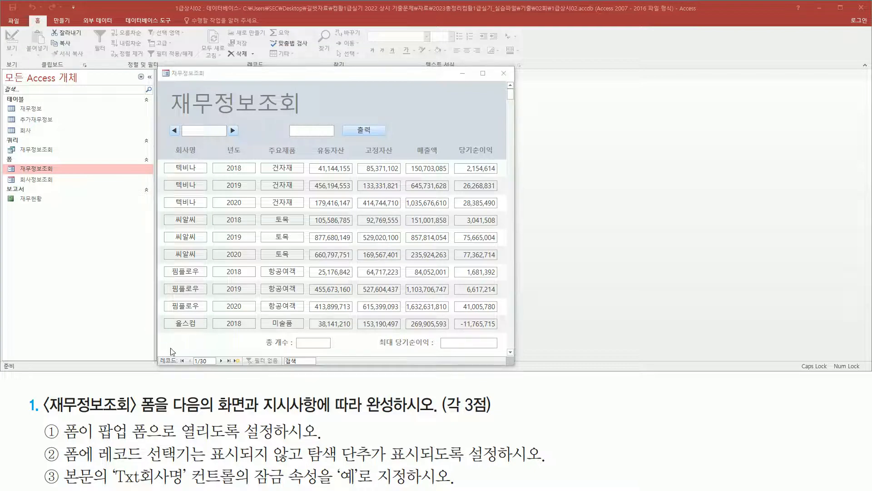
mouse_move(162, 359)
mouse_down()
mouse_move(157, 363)
mouse_move(250, 369)
mouse_move(226, 367)
mouse_move(249, 371)
mouse_move(242, 366)
mouse_up()
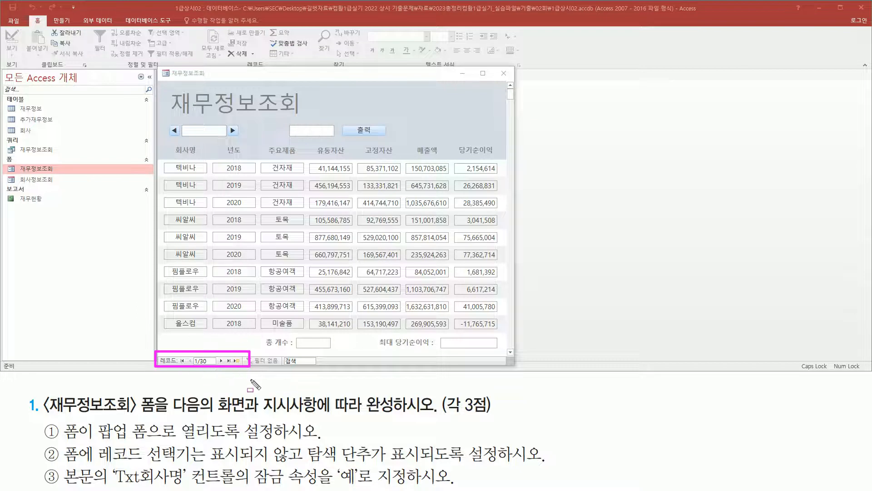
key(Escape)
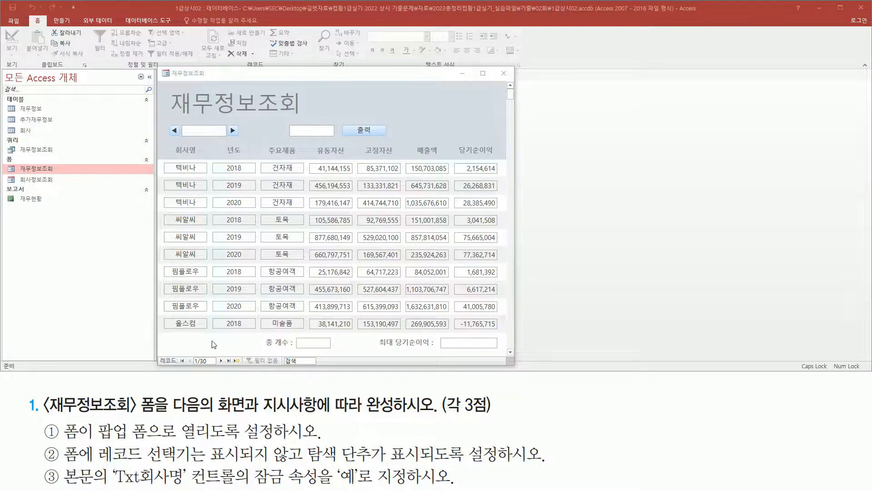
click(245, 314)
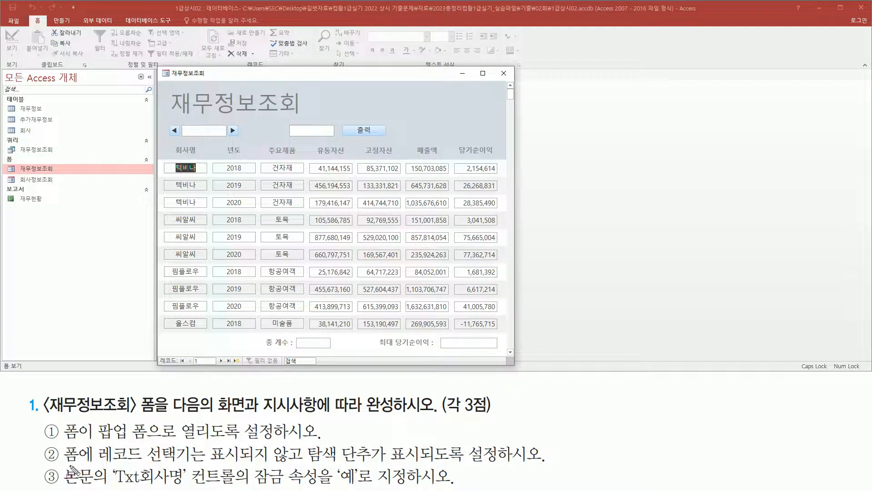
mouse_move(65, 464)
mouse_down()
mouse_move(107, 487)
mouse_move(235, 486)
mouse_up()
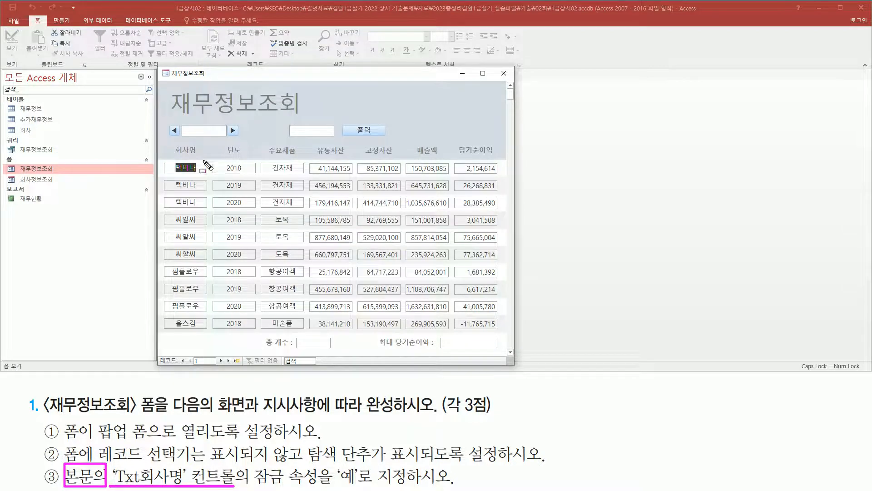
drag(162, 159, 503, 333)
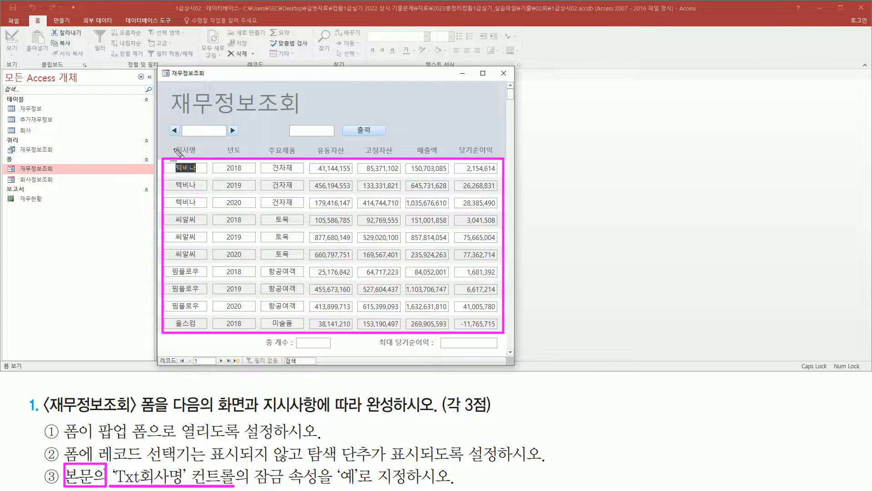
drag(172, 140, 201, 158)
drag(177, 164, 201, 328)
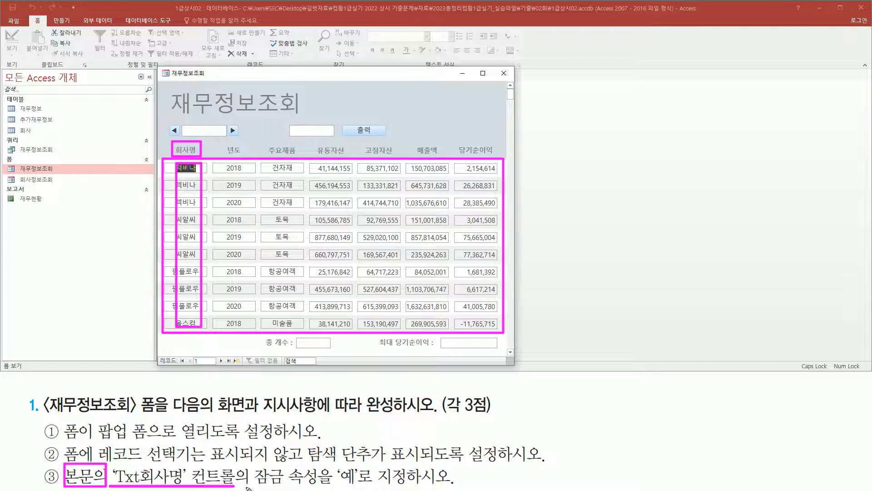
mouse_move(252, 465)
mouse_down()
mouse_move(268, 488)
mouse_move(371, 482)
mouse_up()
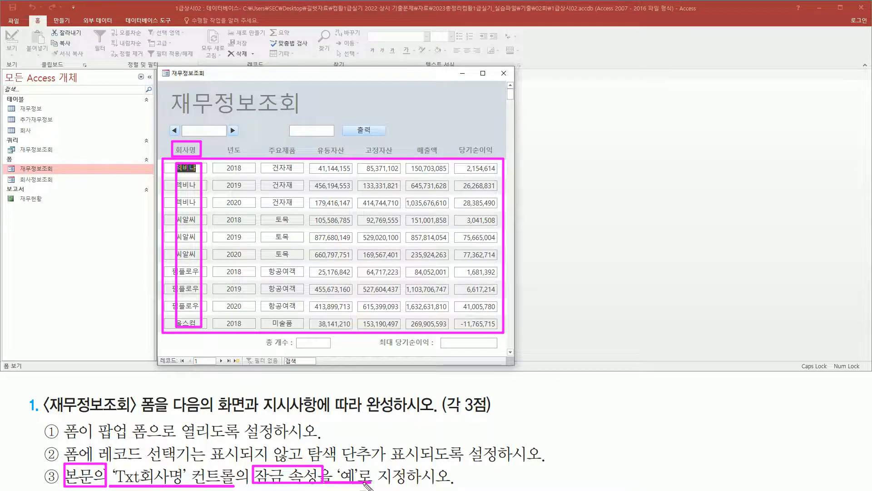
key(Escape)
Try typing test characters into the first record's 회사명 field and erase them again.
click(193, 168)
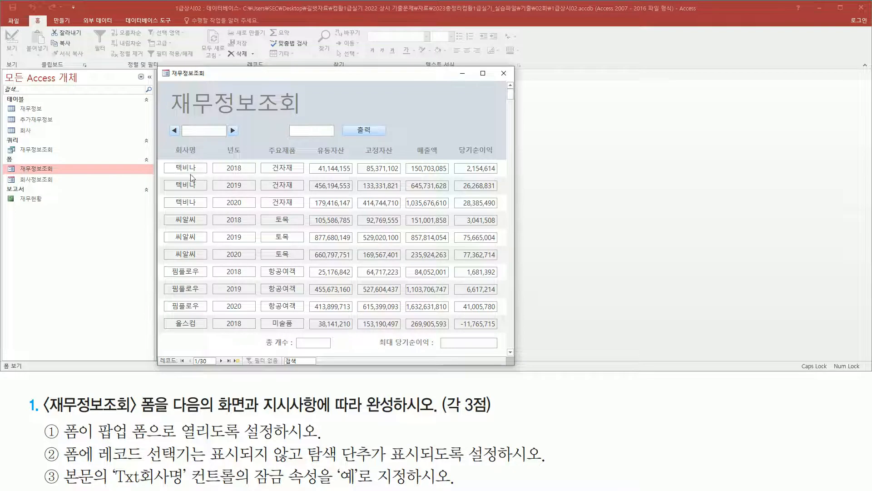
text(ㄹㅇㄹㄴ)
key(BackSpace)
key(BackSpace)
key(BackSpace)
key(BackSpace)
Return the form to Design View and set the 잠금 (locked) property of the 본문 section's Txt회사명 control to 예.
right_click(231, 76)
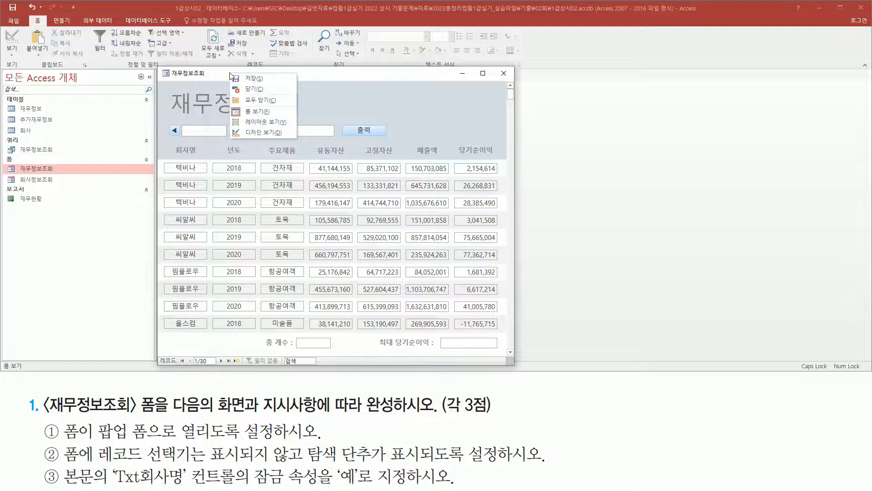
click(256, 132)
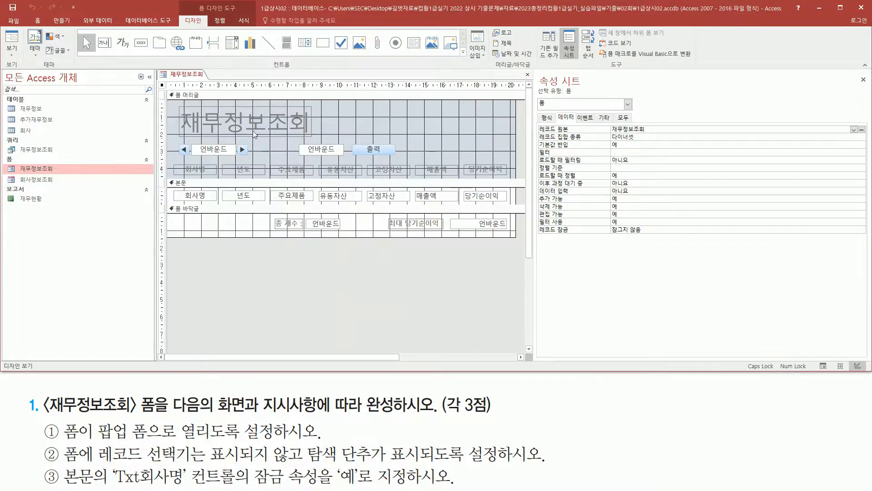
click(198, 197)
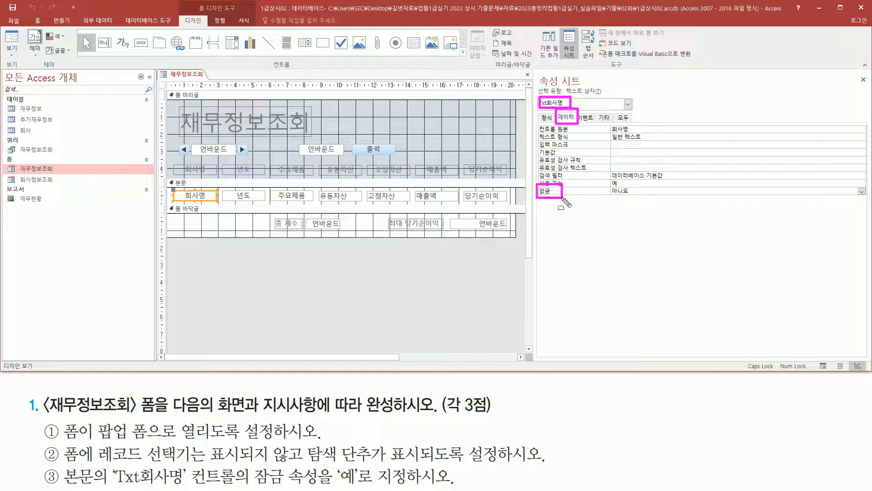
drag(612, 197, 631, 197)
key(Escape)
double_click(635, 191)
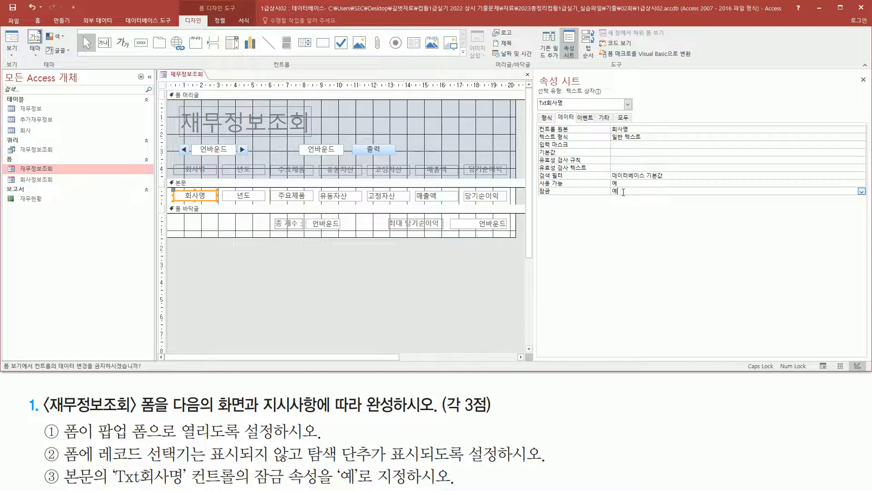
Display the form in Form View and test editing the first record's 년도 and 주요제품 fields against the locked 회사명 field, cancelling the test entries.
click(11, 41)
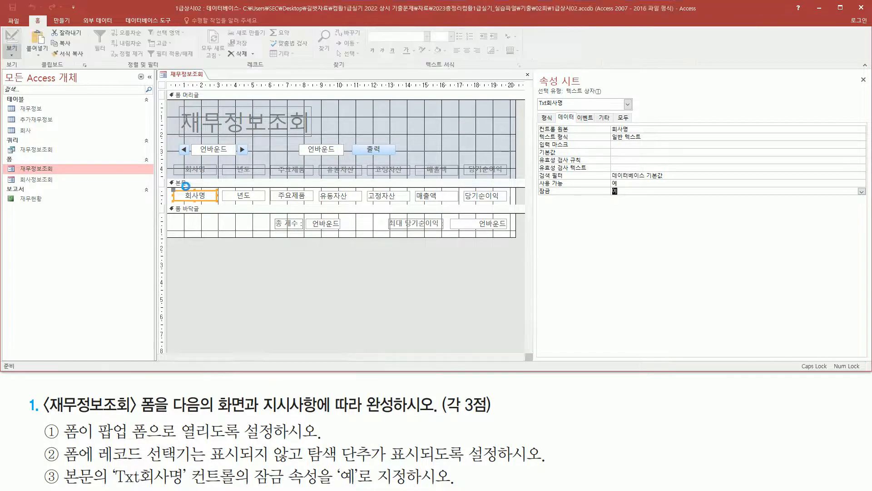
click(186, 168)
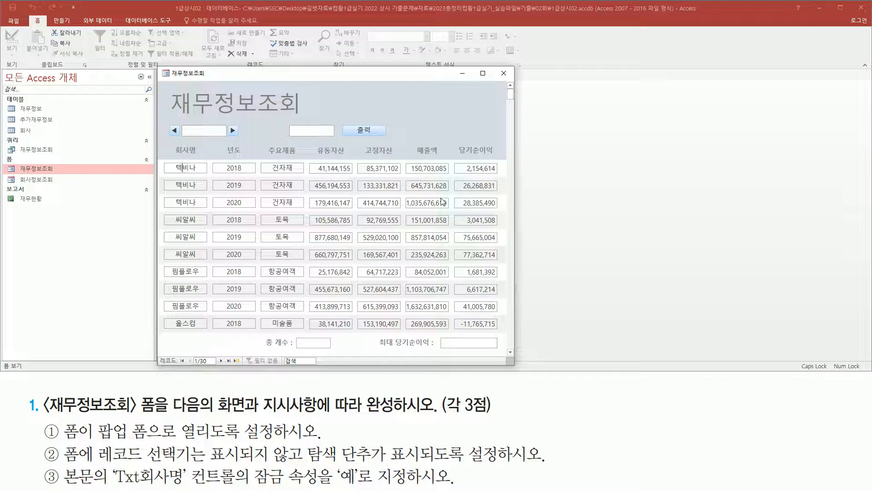
click(238, 168)
text(3333)
key(Escape)
click(288, 168)
text(ㅎㄷㄱㅎ)
key(Escape)
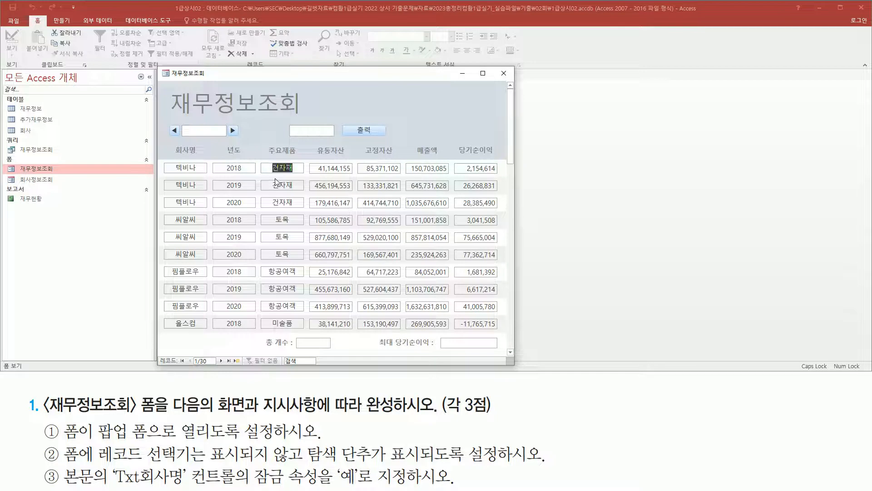
click(183, 167)
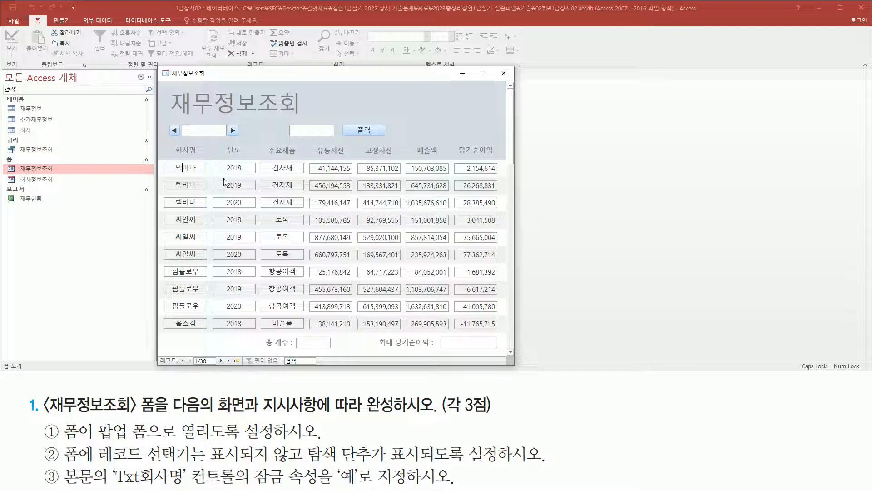
mouse_move(253, 464)
mouse_down()
mouse_move(266, 482)
mouse_move(361, 487)
mouse_up()
key(Escape)
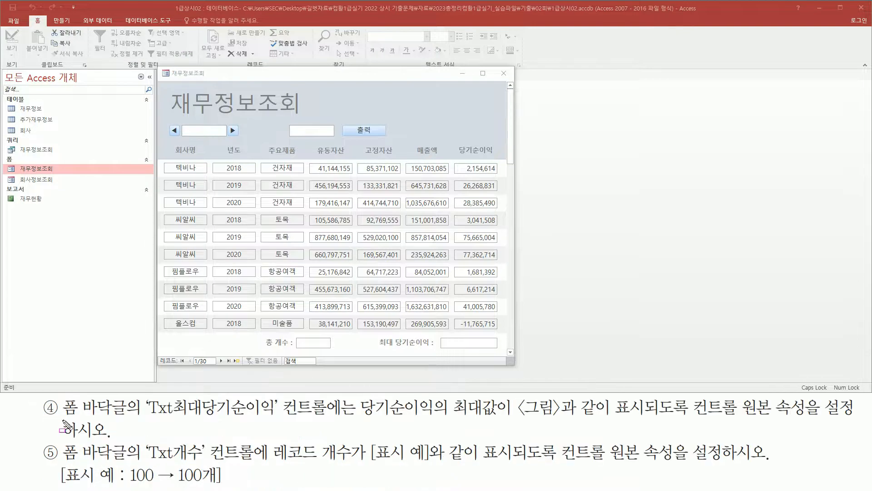
drag(65, 415, 275, 417)
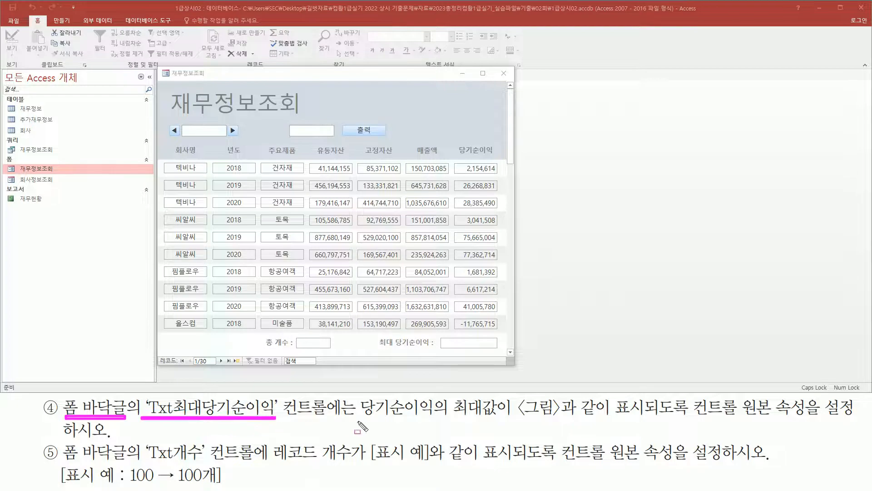
mouse_move(357, 395)
mouse_down()
mouse_move(447, 421)
mouse_move(799, 417)
mouse_up()
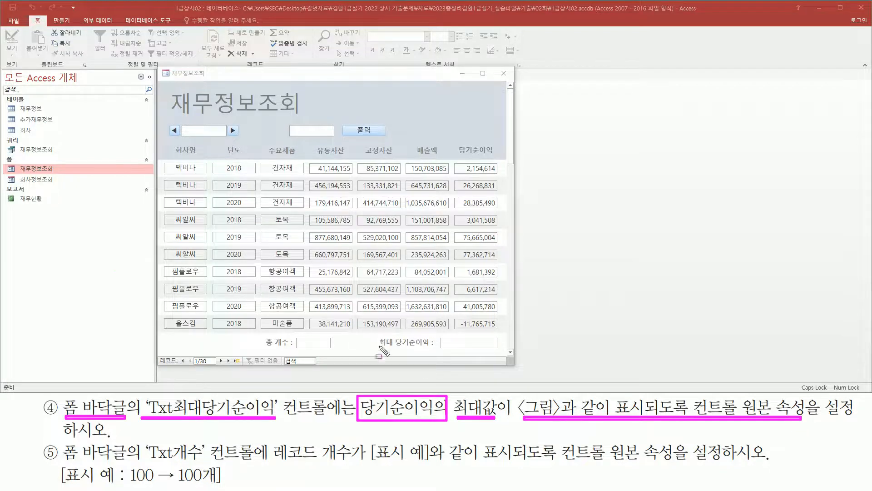
drag(380, 350, 502, 353)
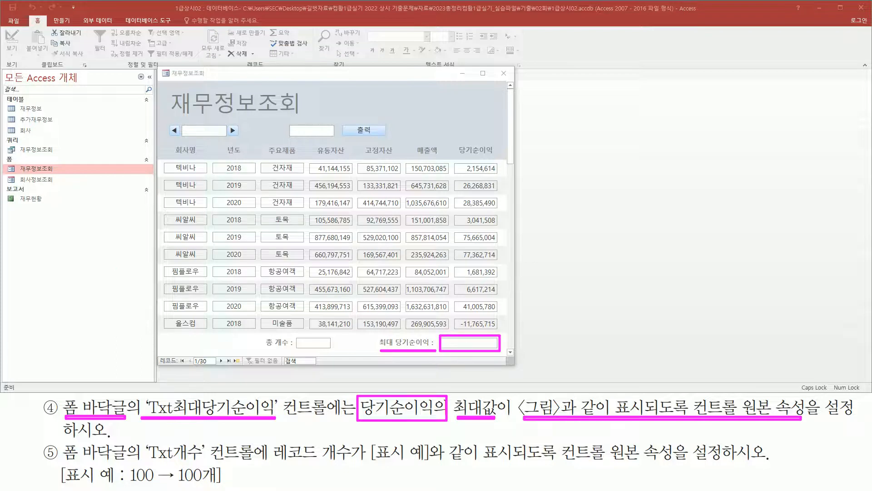
key(Escape)
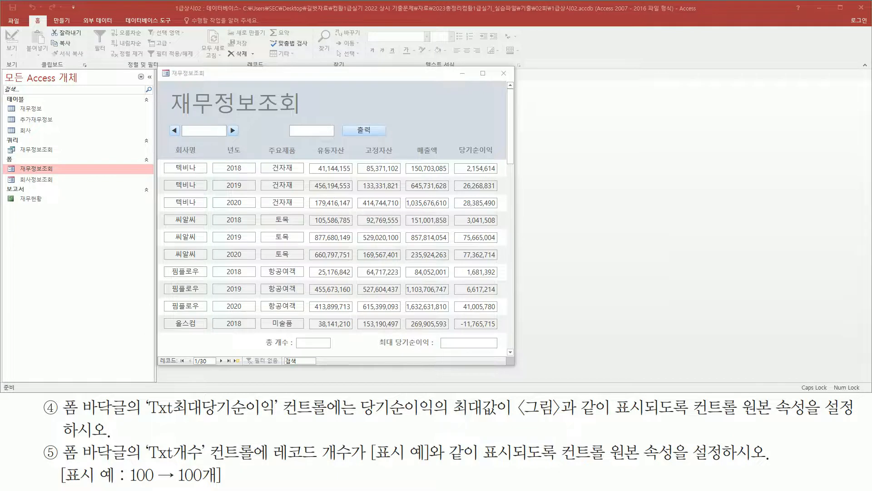
key(Right)
key(ctrl+p)
mouse_move(512, 418)
mouse_down()
mouse_move(702, 416)
mouse_move(713, 401)
mouse_move(717, 420)
mouse_up()
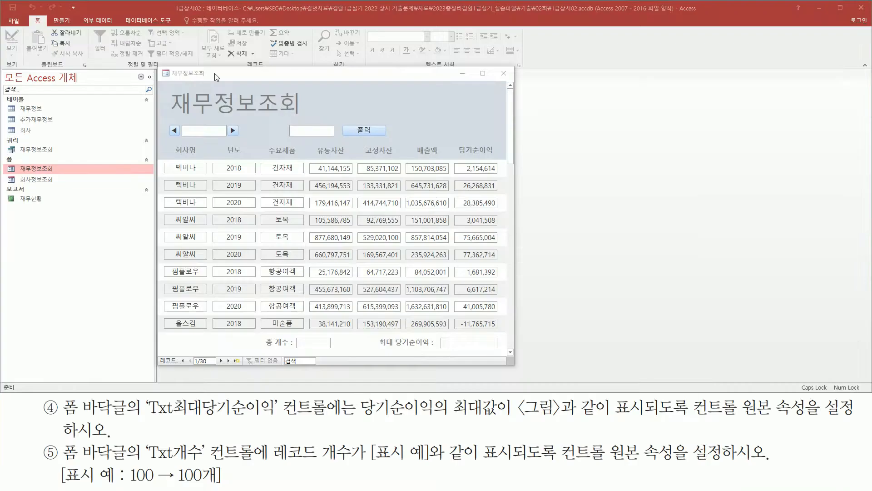
Return the form to Design View and set the 컨트롤 원본 (control source) of the footer's Txt최대당기순이익 control to =MAX([당기순이익]).
click(216, 77)
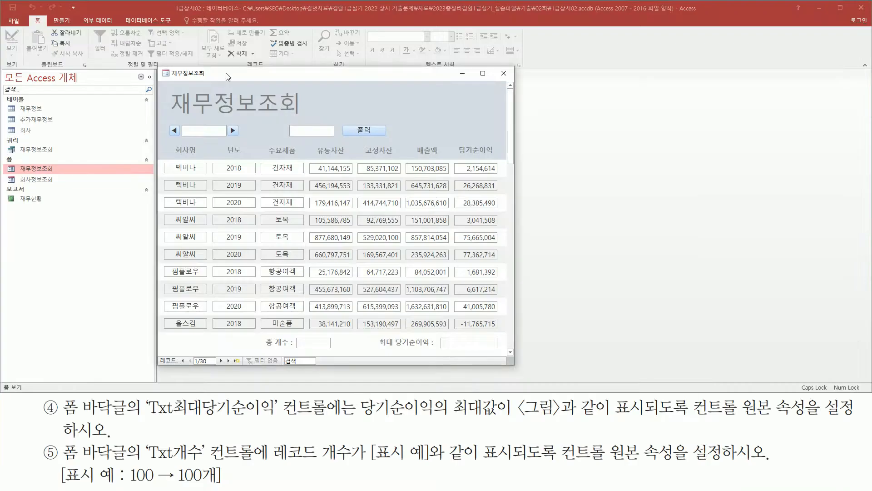
right_click(227, 73)
click(254, 133)
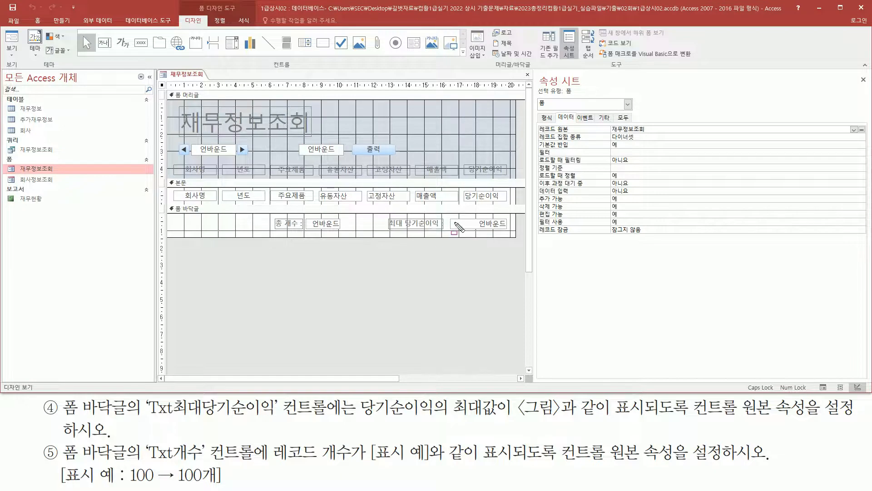
drag(448, 217, 509, 232)
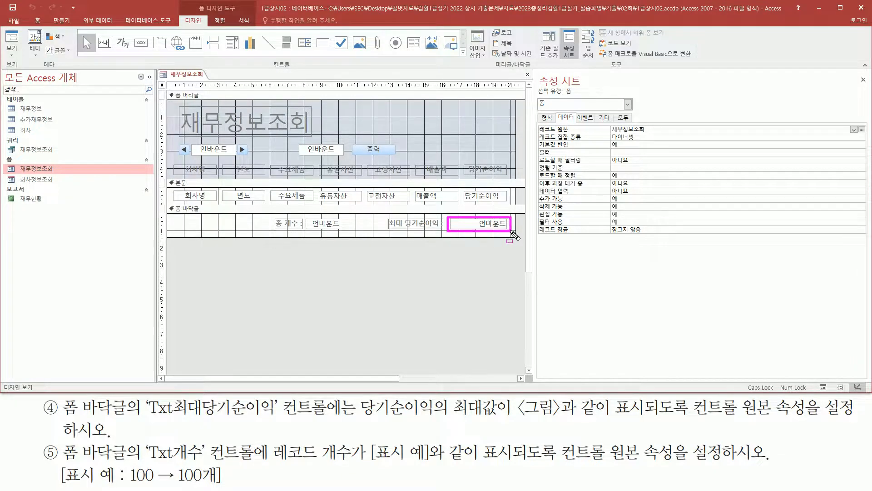
click(463, 227)
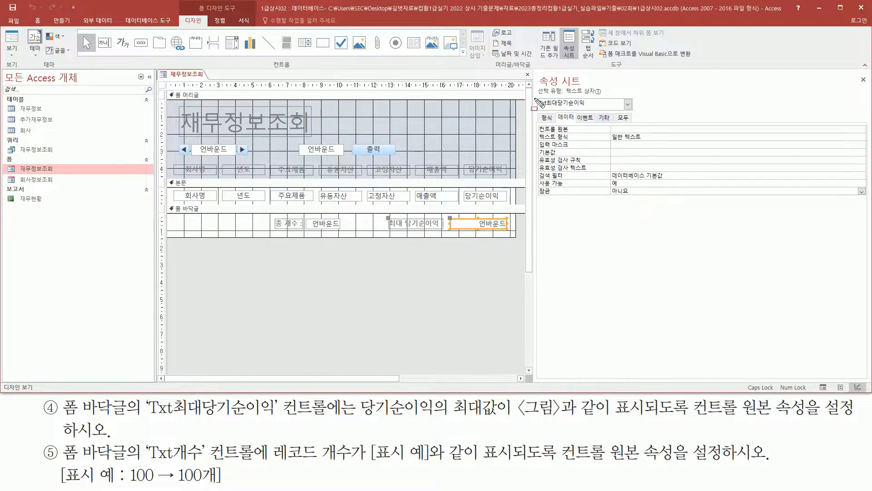
mouse_move(536, 96)
mouse_down()
mouse_move(598, 111)
mouse_move(574, 120)
mouse_move(576, 133)
mouse_move(640, 131)
mouse_up()
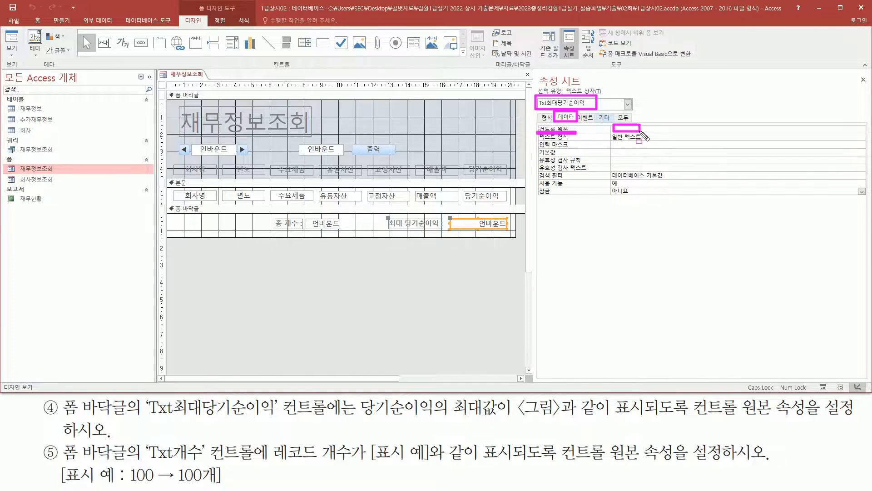
click(632, 129)
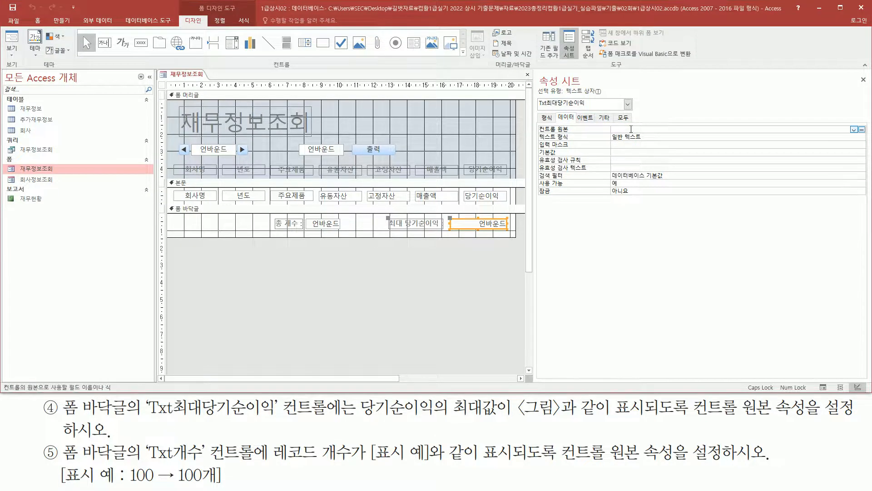
key(ctrl+2)
key(Escape)
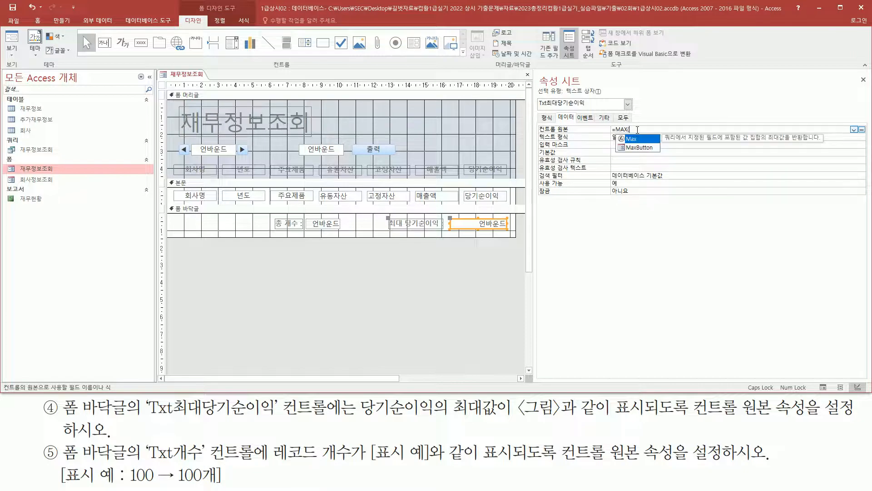
text(()
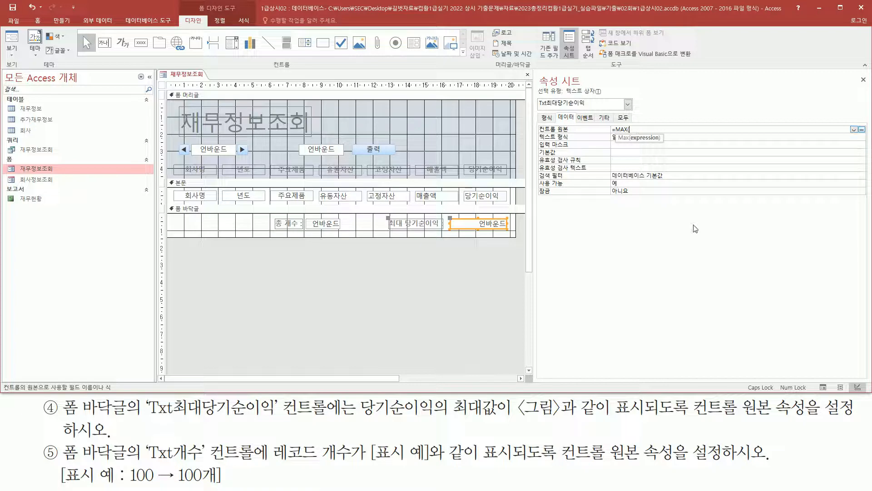
text([당기순이익)
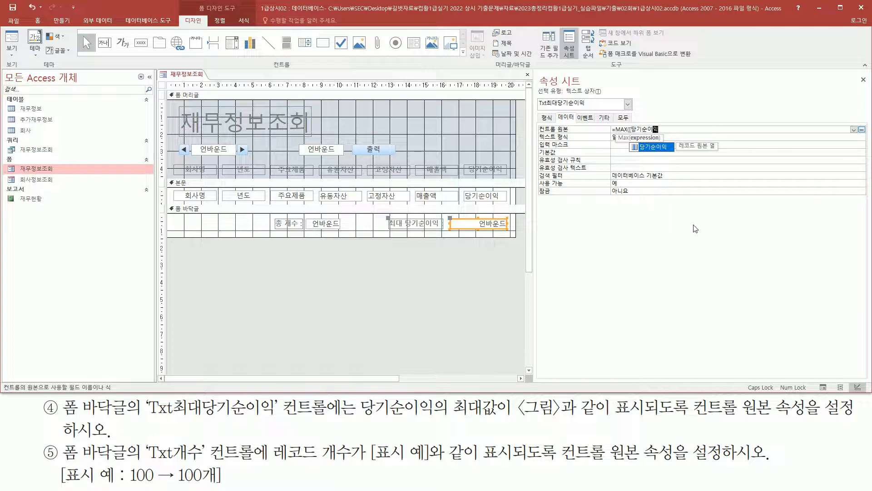
text(]))
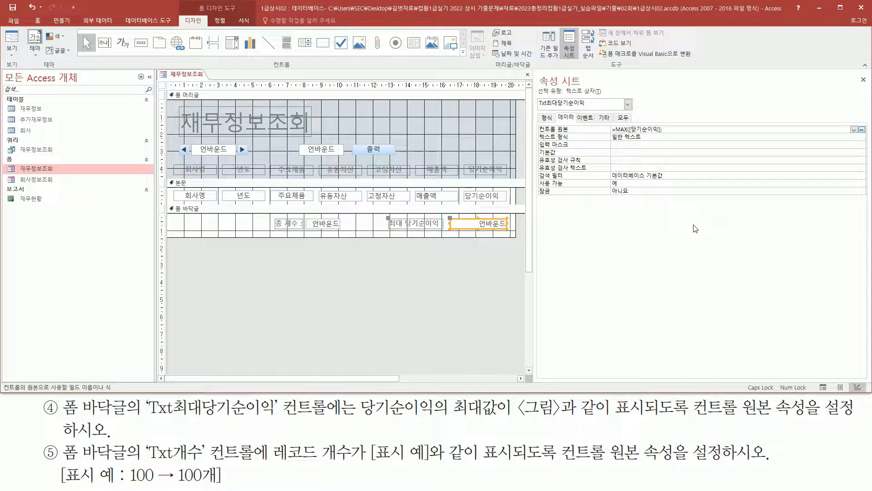
key(Return)
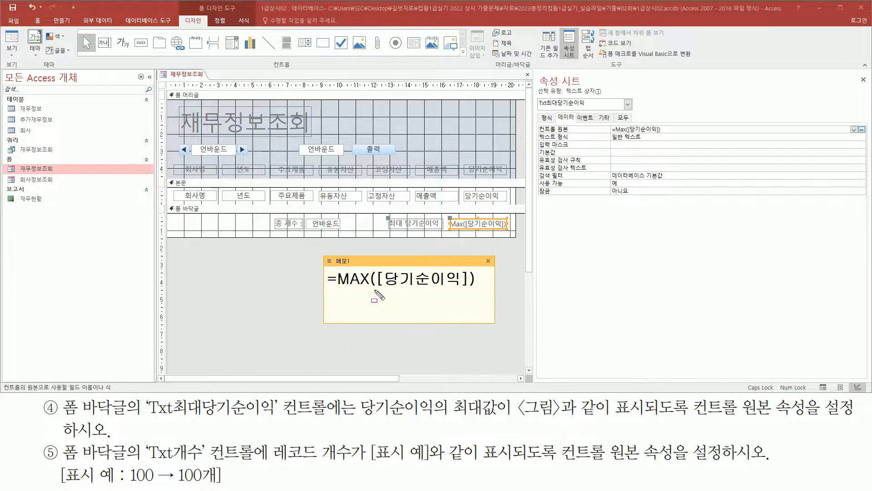
Display the form in Form View and check the 최대 당기순이익 field in the form footer.
drag(378, 288, 468, 288)
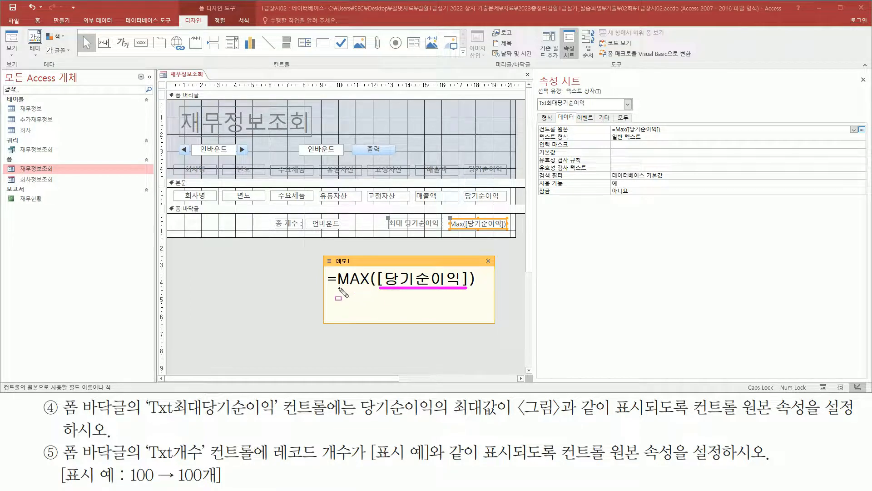
drag(336, 287, 370, 287)
key(Escape)
click(16, 43)
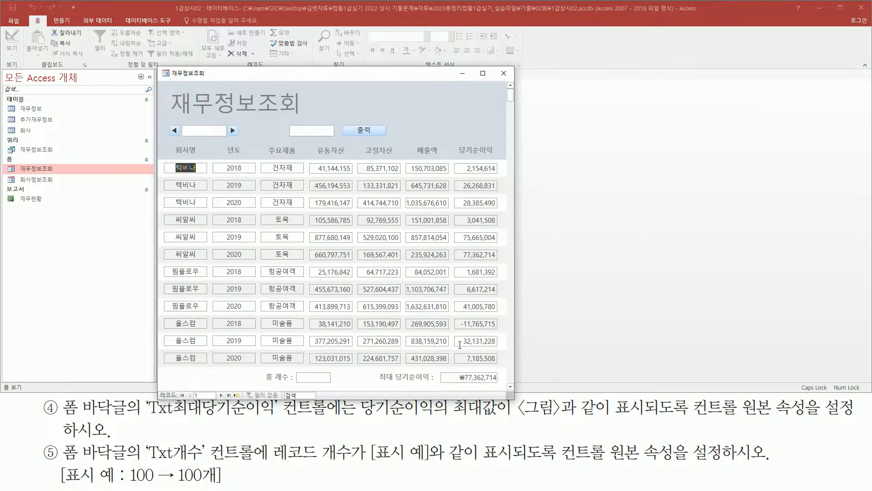
drag(375, 384, 503, 385)
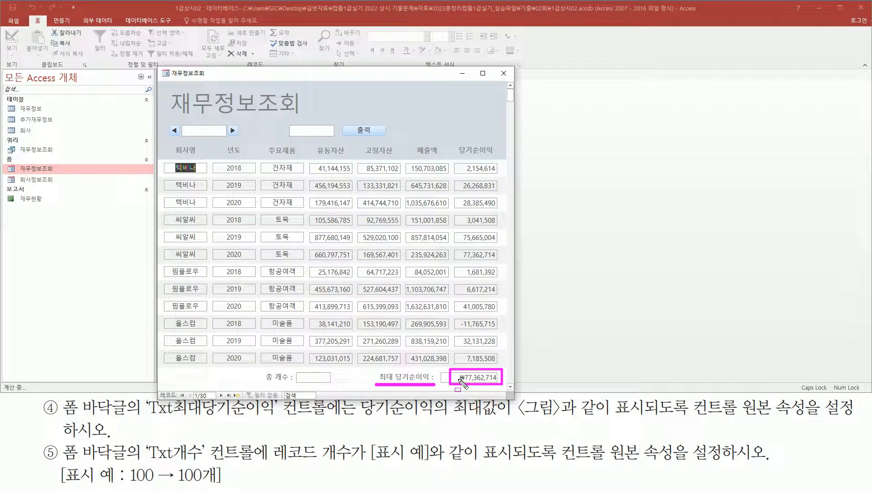
mouse_move(61, 439)
mouse_down()
mouse_move(77, 458)
mouse_move(250, 463)
mouse_move(145, 463)
mouse_up()
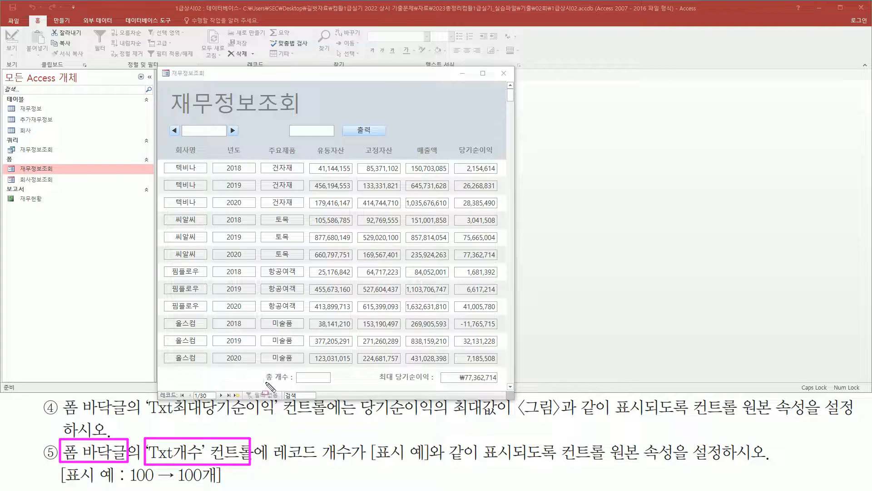
mouse_move(262, 383)
mouse_down()
mouse_move(325, 368)
mouse_move(339, 388)
mouse_up()
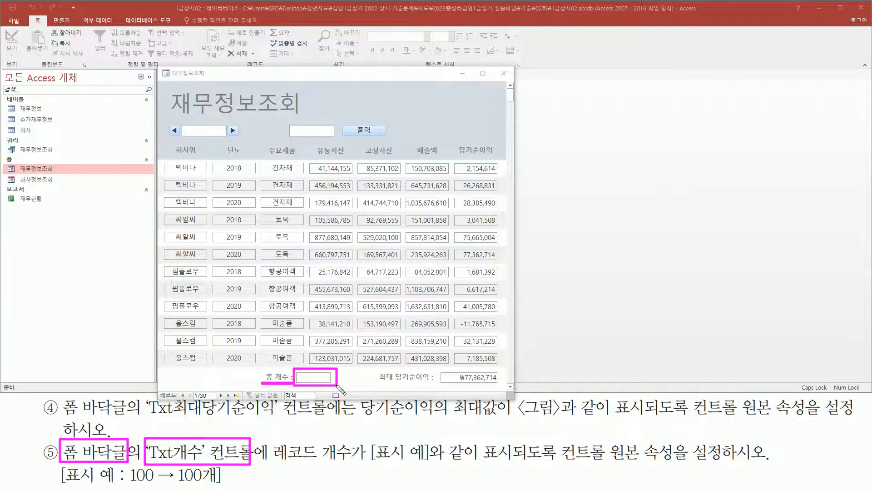
mouse_move(276, 461)
mouse_down()
mouse_move(351, 462)
mouse_move(384, 440)
mouse_move(416, 463)
mouse_move(429, 460)
mouse_move(420, 461)
mouse_up()
drag(564, 465, 724, 463)
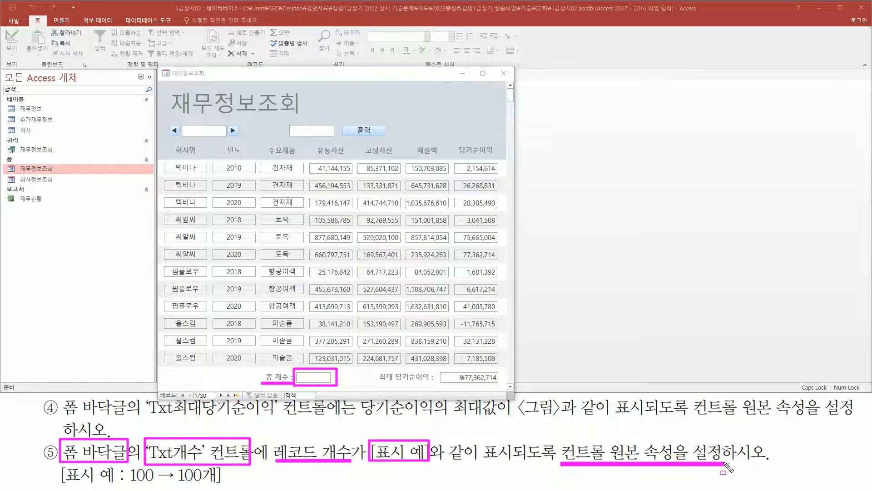
drag(128, 484, 159, 485)
mouse_move(178, 470)
mouse_down()
mouse_move(190, 488)
mouse_move(223, 488)
mouse_up()
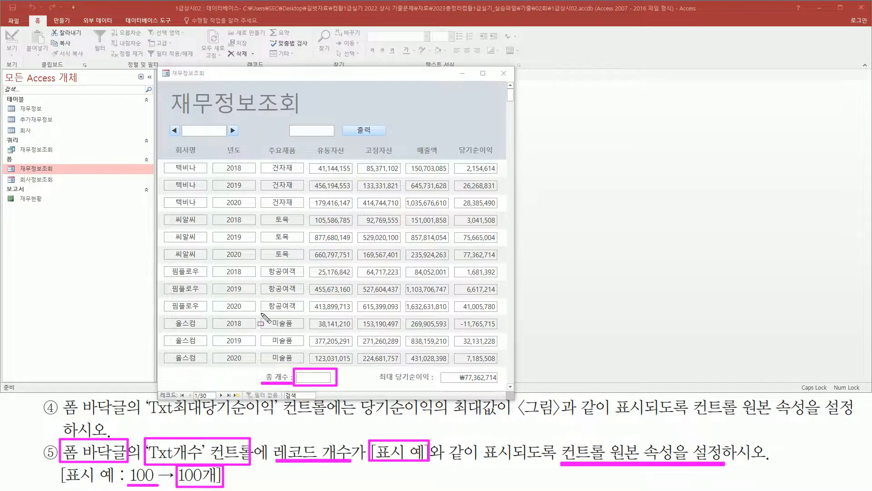
key(Escape)
Return the form to Design View and set the 컨트롤 원본 (control source) of the footer's Txt개수 control to =Count(*) & "개".
click(261, 77)
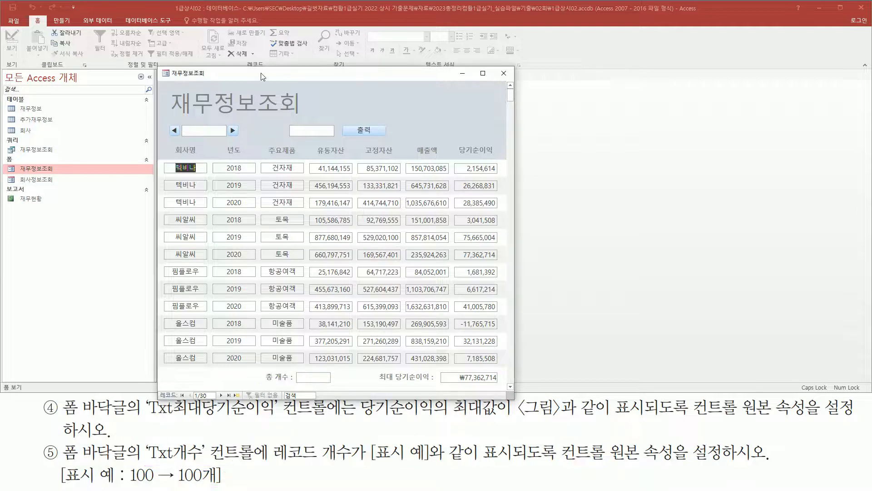
right_click(262, 76)
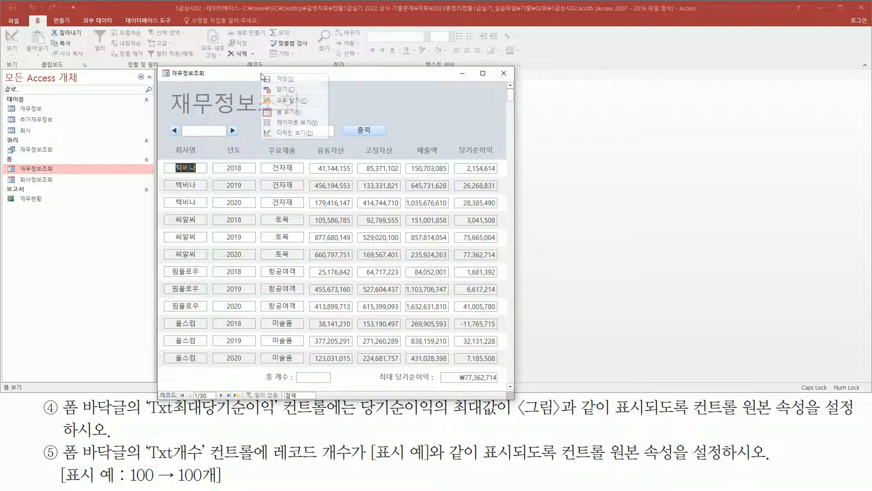
click(277, 134)
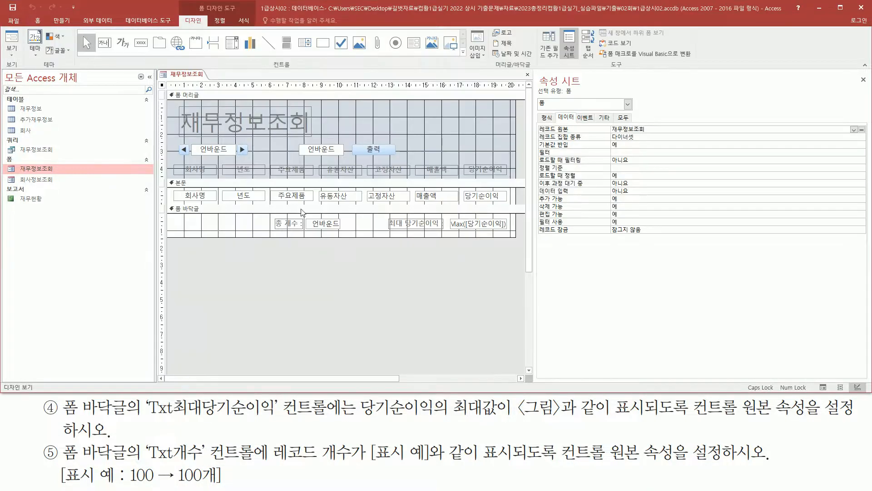
click(321, 223)
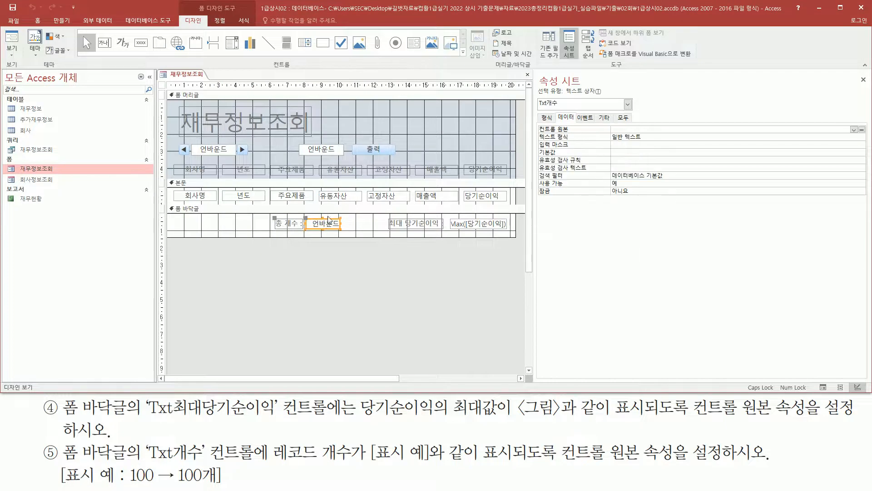
drag(532, 96, 567, 107)
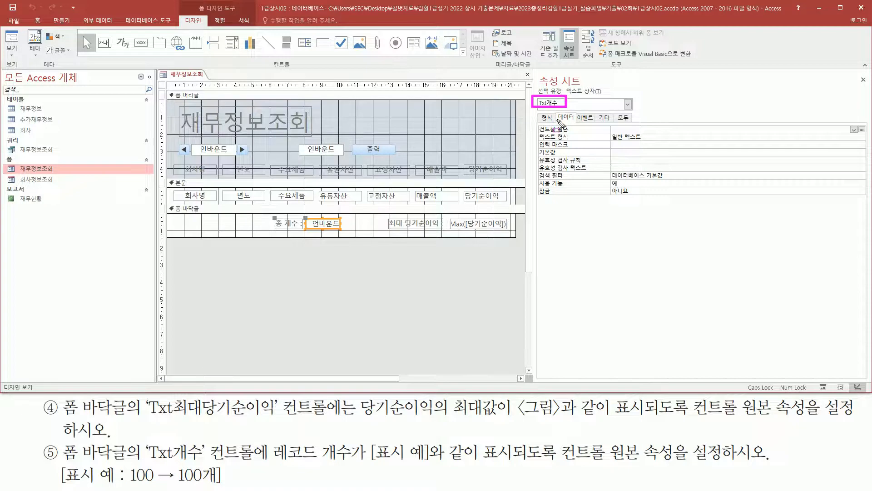
mouse_move(553, 116)
mouse_down()
mouse_move(569, 116)
mouse_move(554, 117)
mouse_move(556, 133)
mouse_move(570, 132)
mouse_up()
key(Escape)
click(620, 129)
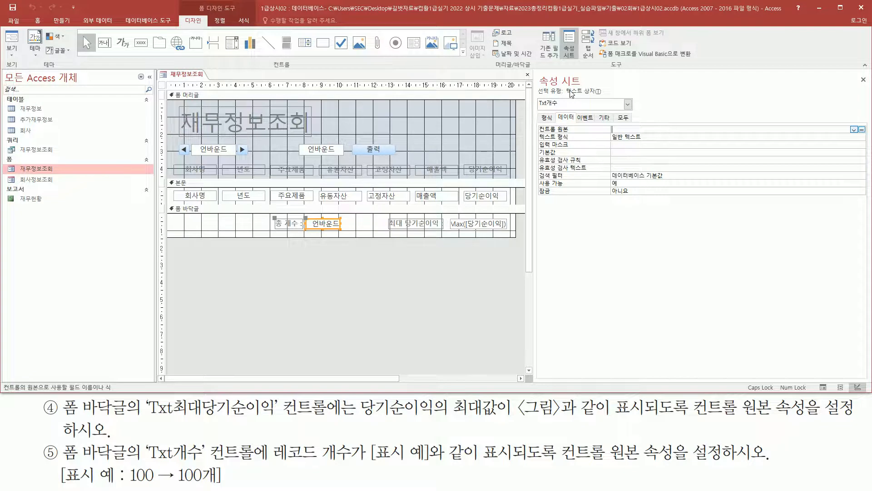
text(=)
key(BackSpace)
text(COUNT)
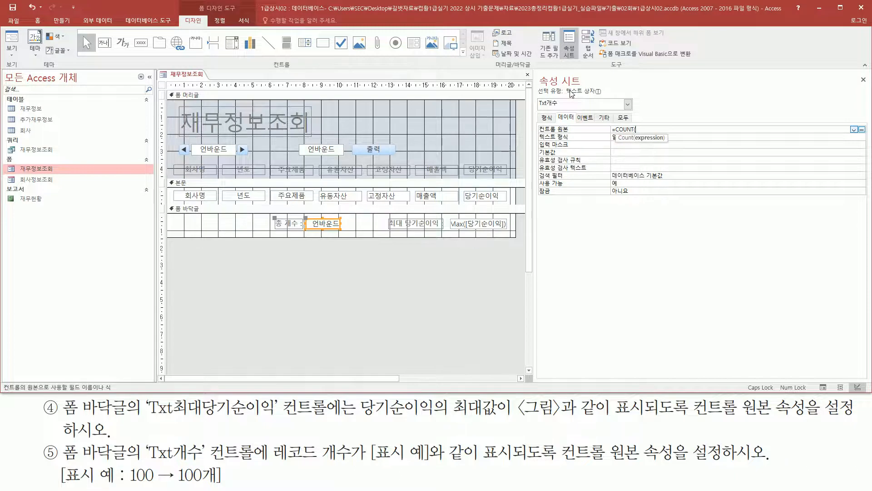
text((*) & "개)
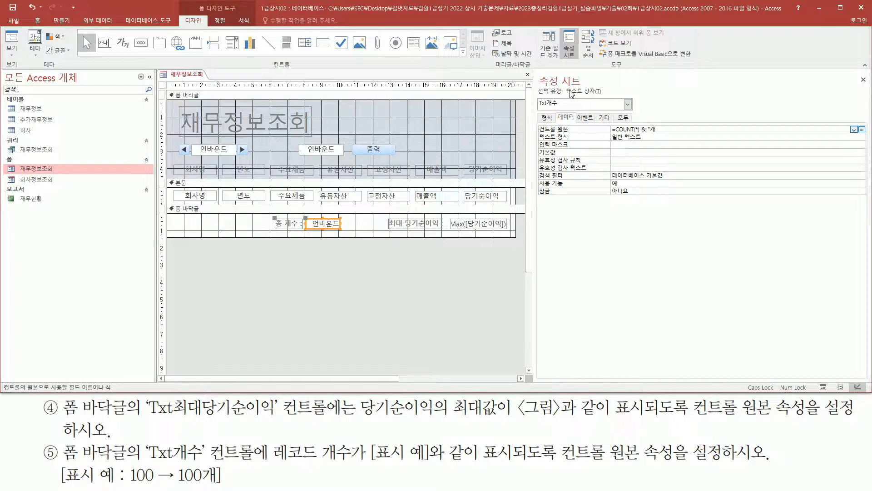
key(Return)
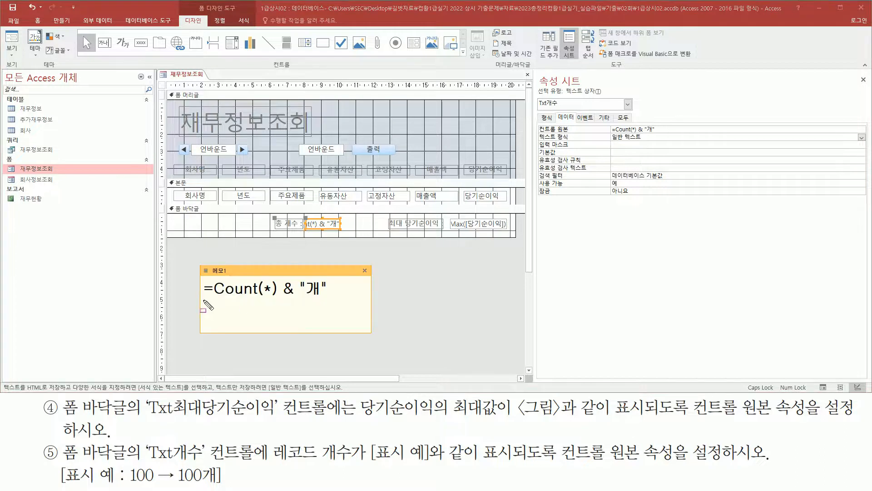
drag(201, 301, 328, 302)
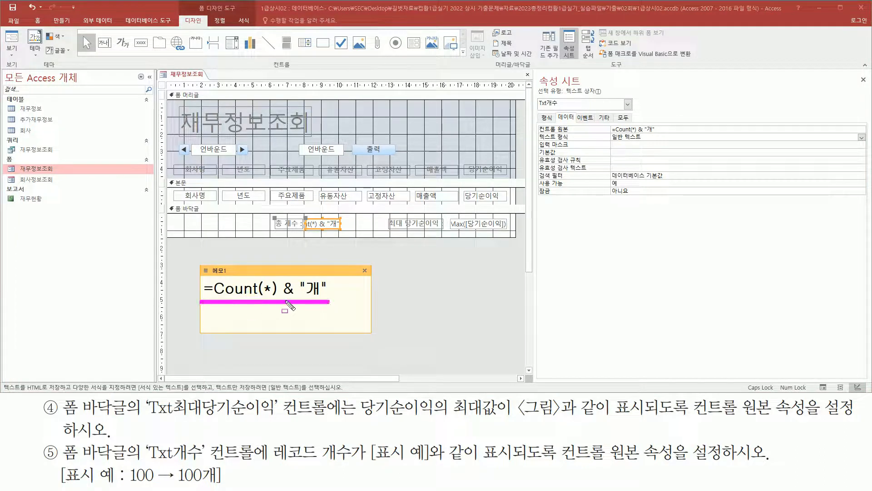
drag(212, 295, 276, 295)
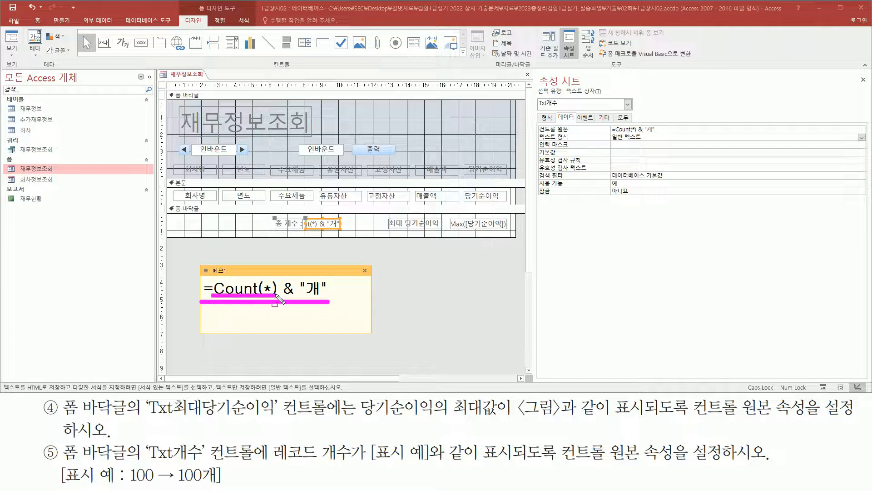
mouse_move(281, 278)
mouse_down()
mouse_move(288, 292)
mouse_move(331, 287)
mouse_move(331, 299)
mouse_up()
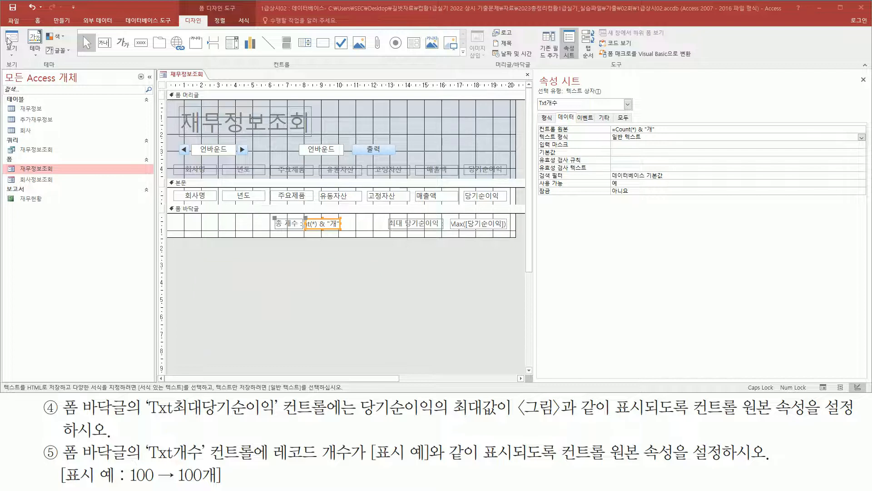
Check the footer's 총 개수 field in Form View and close the 재무정보조회 form, saving its design changes.
click(12, 40)
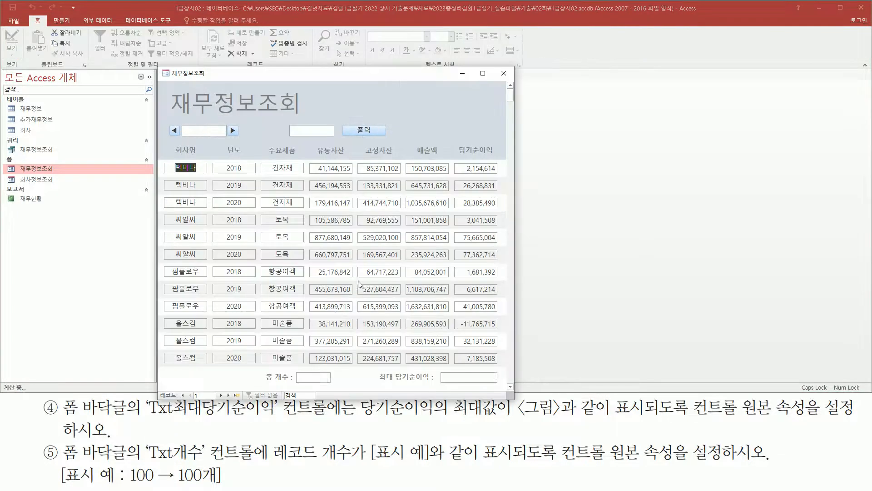
drag(309, 371, 339, 386)
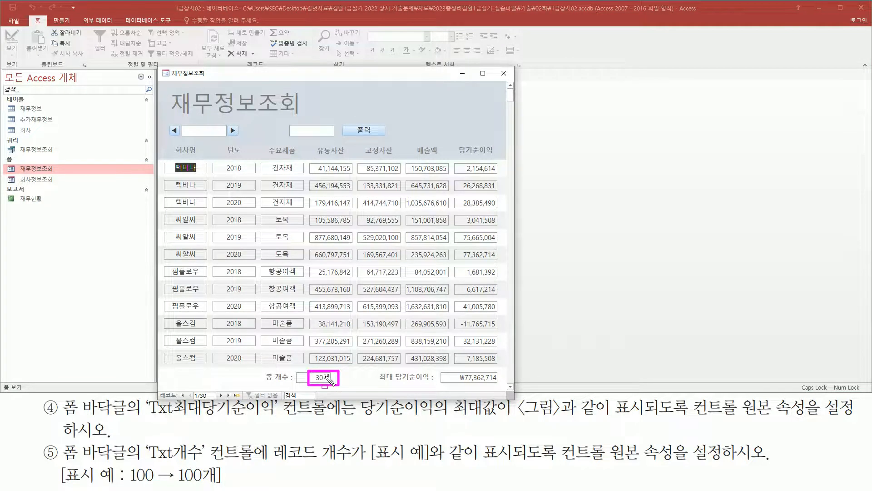
key(Escape)
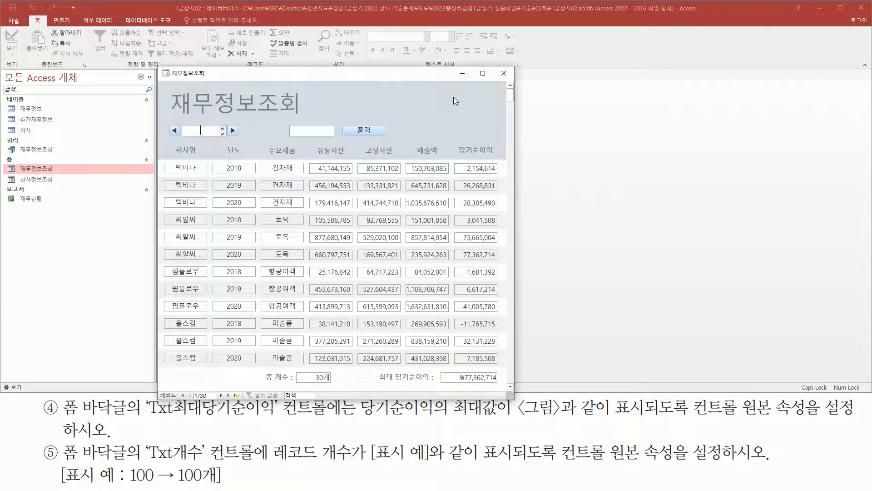
click(504, 74)
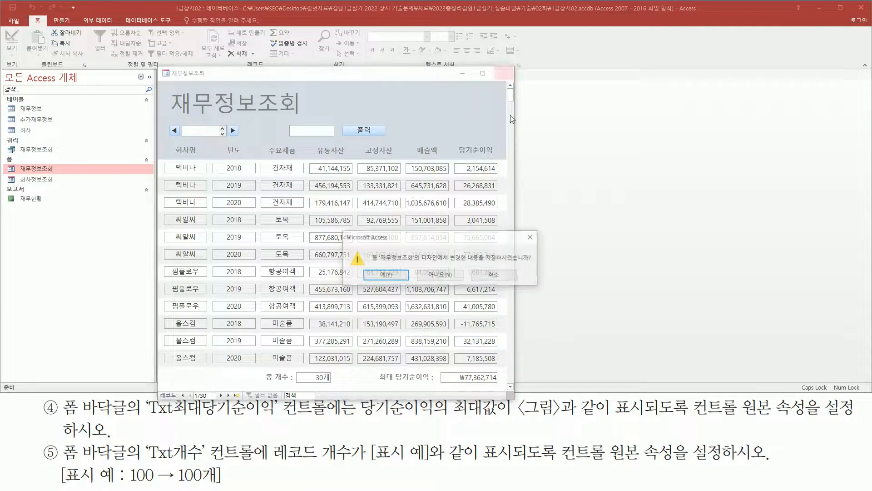
click(380, 276)
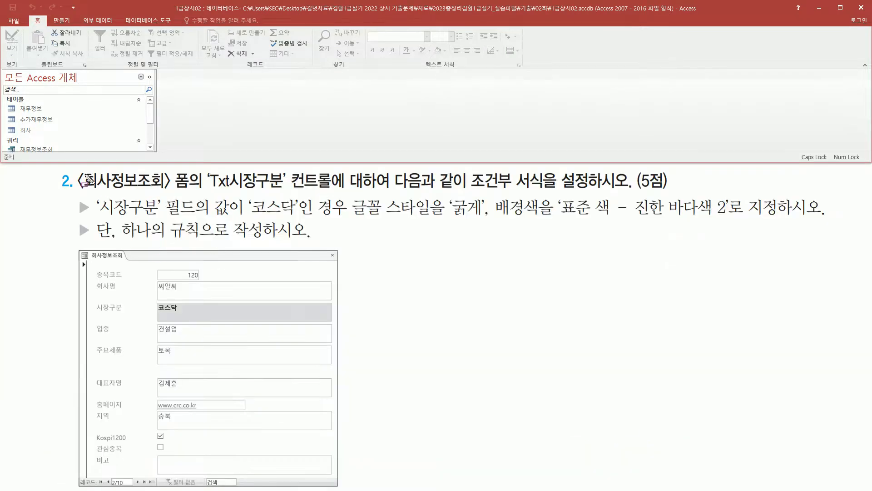
mouse_move(78, 174)
mouse_down()
mouse_move(191, 193)
mouse_move(285, 191)
mouse_move(335, 170)
mouse_up()
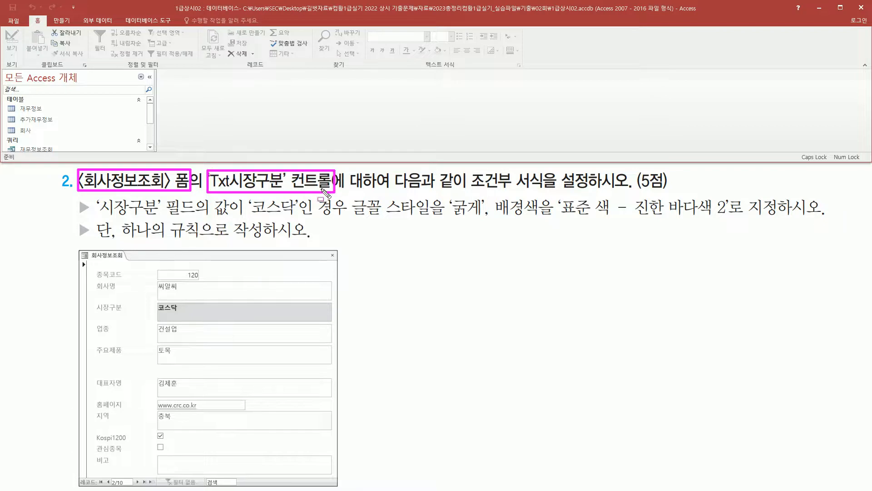
drag(473, 192, 542, 191)
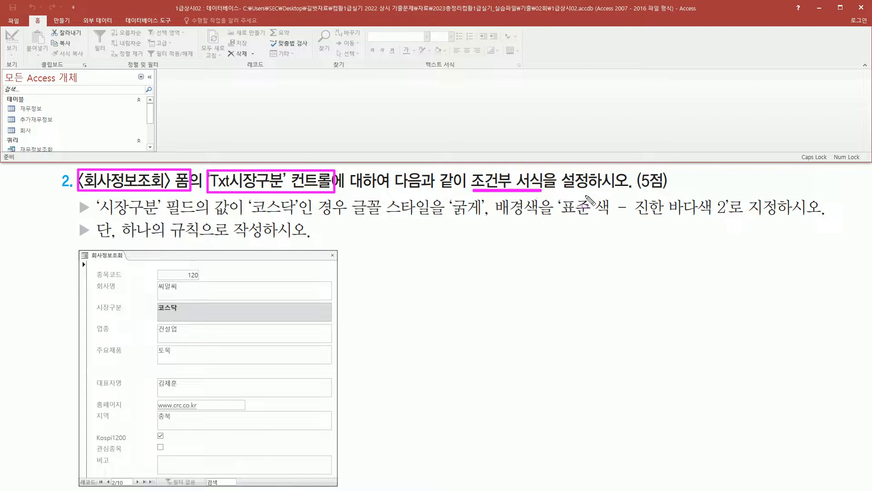
drag(638, 192, 676, 191)
drag(159, 313, 178, 313)
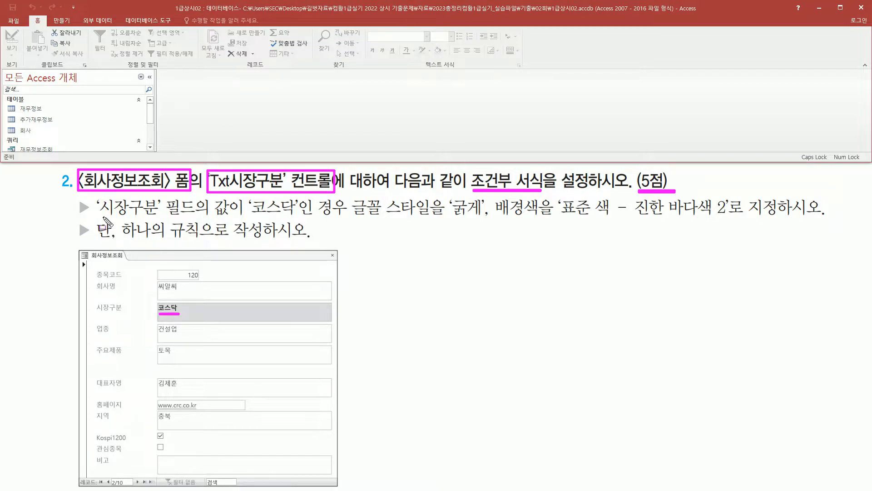
mouse_move(99, 218)
mouse_down()
mouse_move(236, 219)
mouse_move(245, 204)
mouse_move(234, 199)
mouse_move(290, 217)
mouse_up()
drag(345, 217, 730, 220)
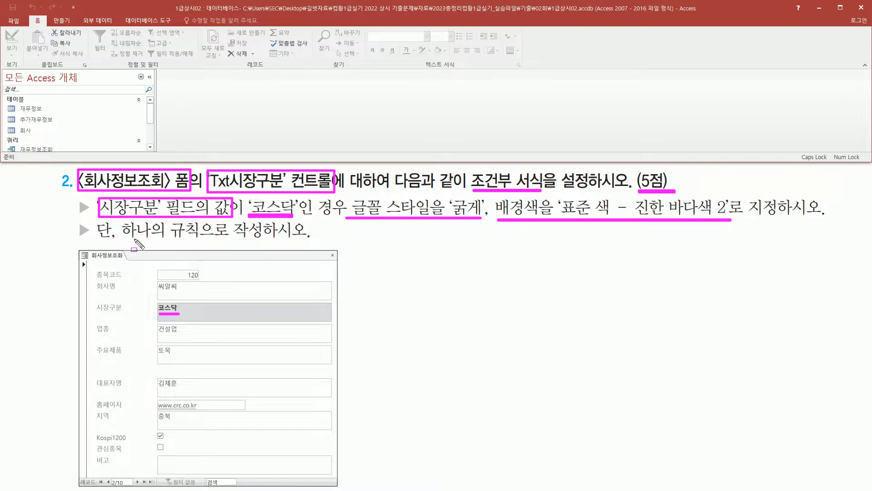
drag(119, 238, 309, 238)
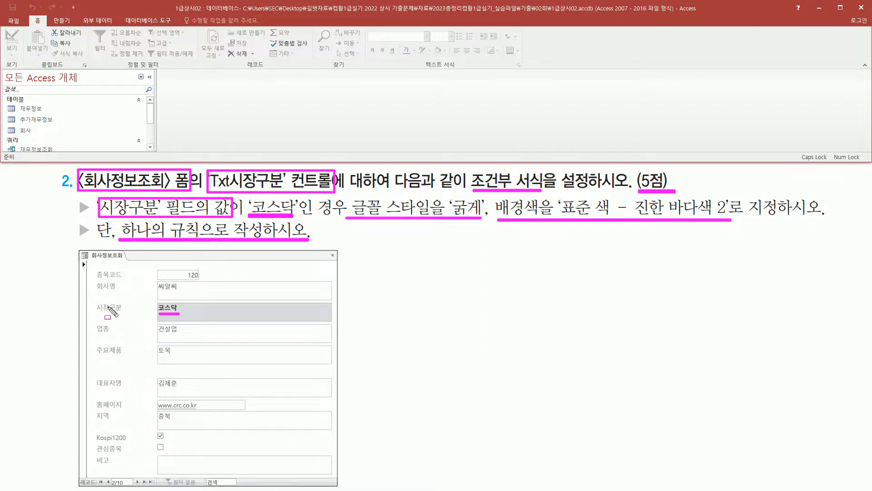
click(157, 301)
drag(159, 311, 336, 323)
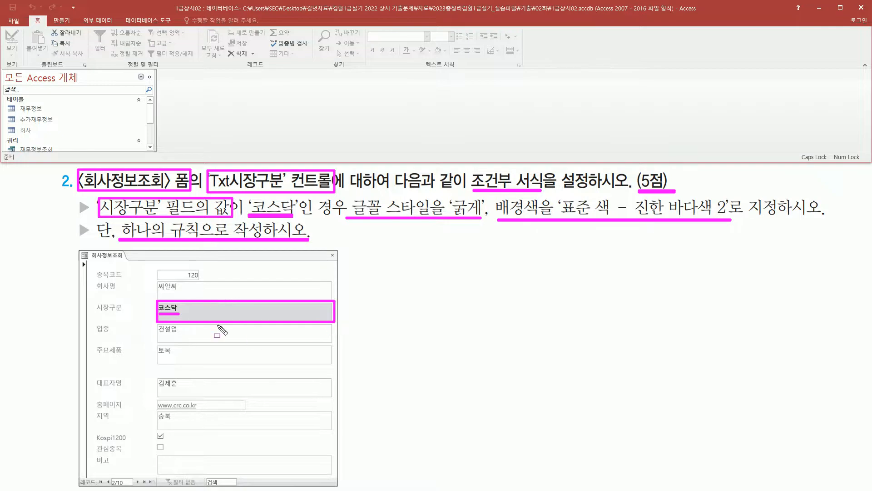
key(e)
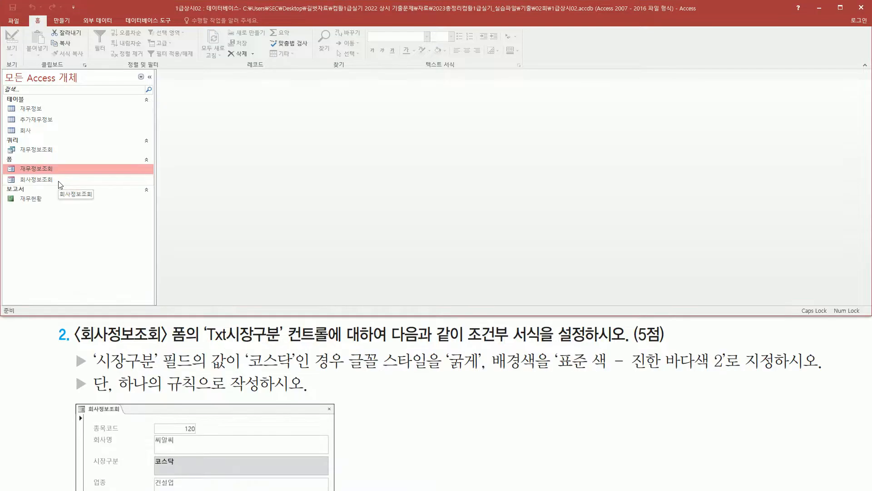
Open the 회사정보조회 form and examine the 시장구분 field in the first four records, returning to the first record.
click(58, 181)
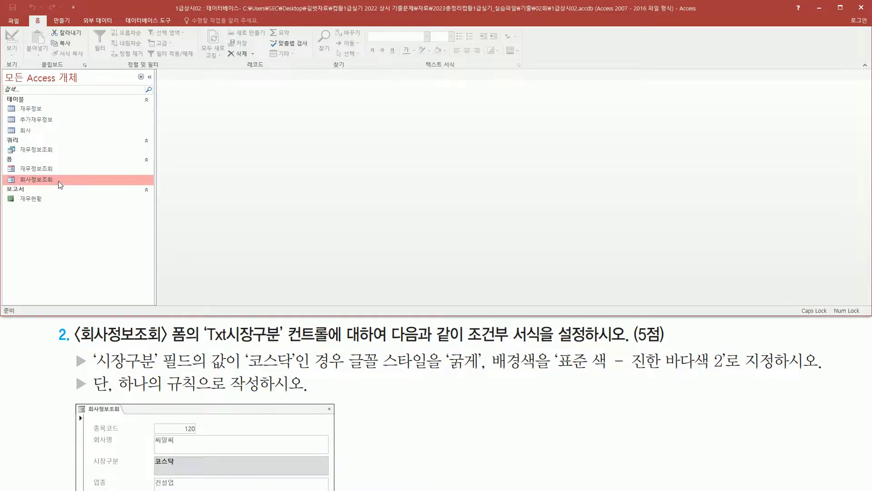
double_click(58, 181)
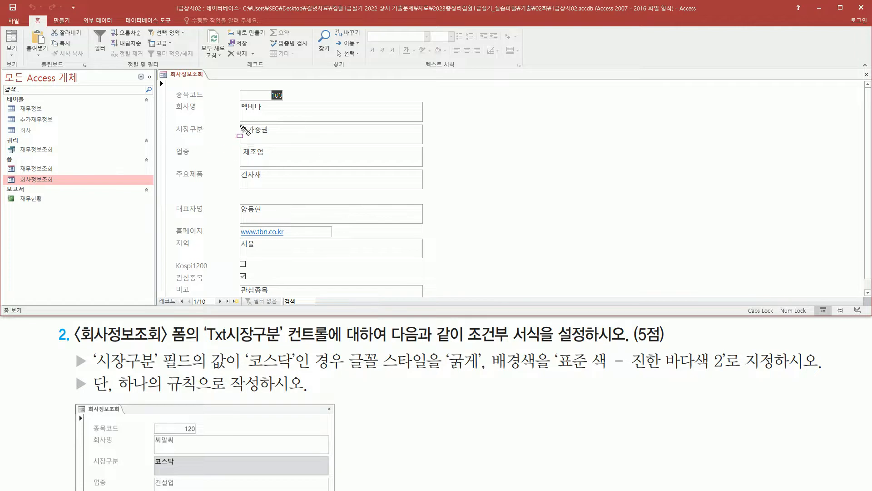
drag(248, 128, 282, 139)
key(Escape)
click(221, 301)
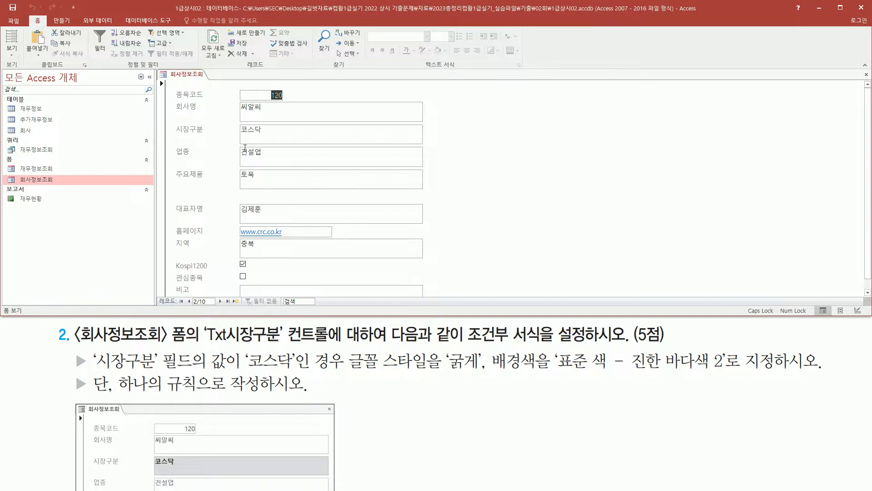
drag(234, 119, 282, 143)
key(Escape)
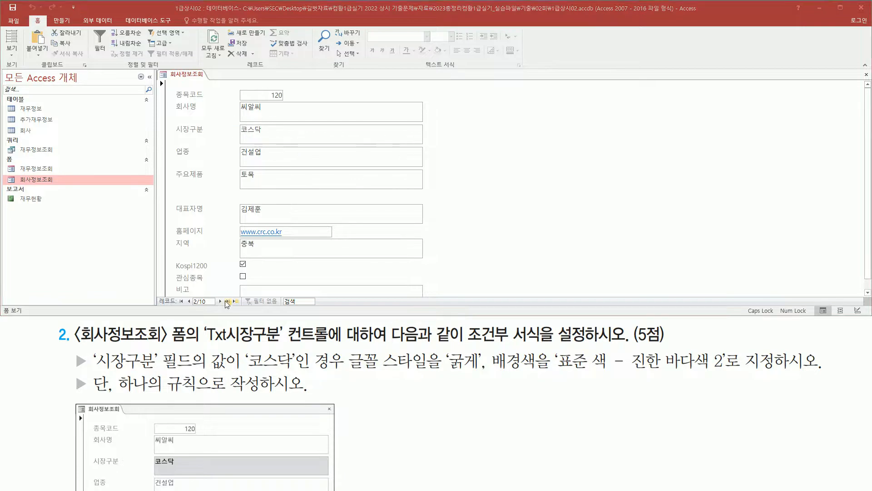
click(220, 301)
drag(240, 120, 280, 135)
key(Escape)
click(220, 301)
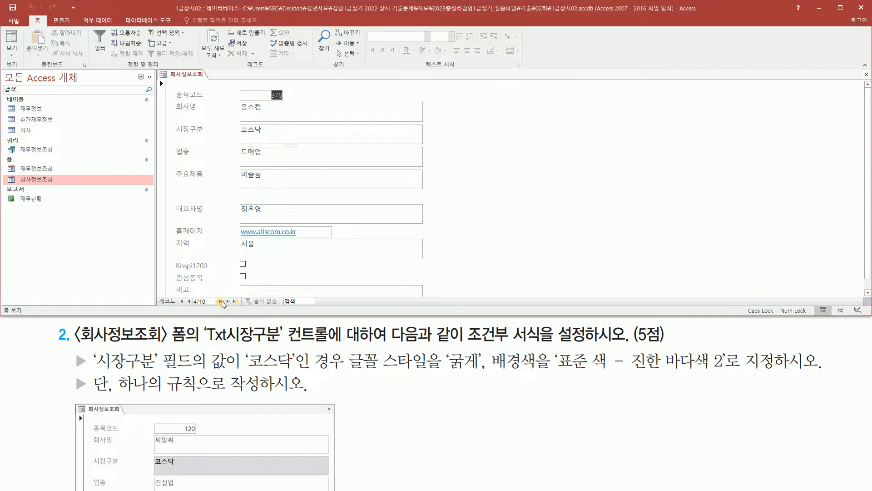
drag(234, 120, 271, 138)
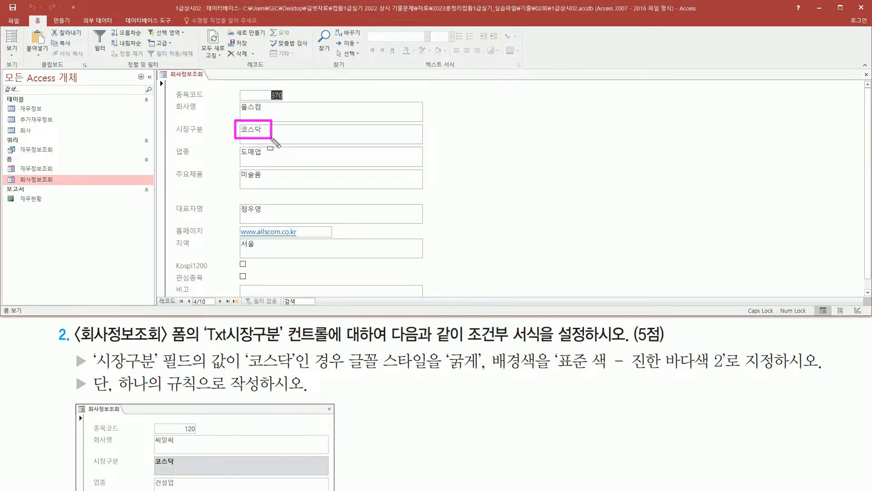
key(Escape)
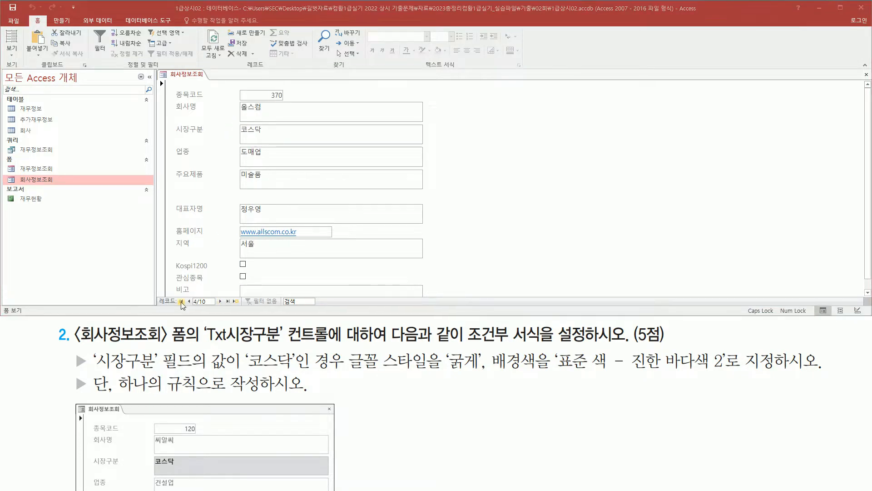
click(182, 302)
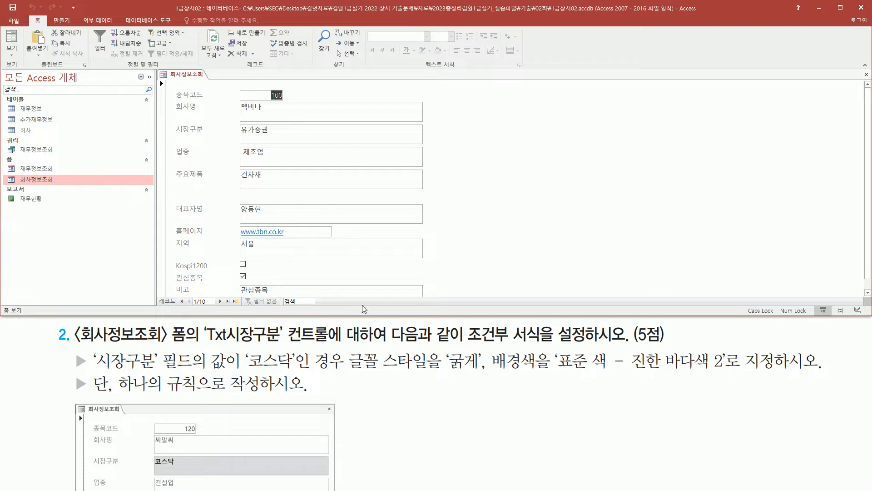
Switch the 회사정보조회 form to Design View and start a new conditional formatting rule for the Txt시장구분 control.
mouse_move(347, 349)
mouse_down()
mouse_move(388, 372)
mouse_move(731, 375)
mouse_up()
key(Escape)
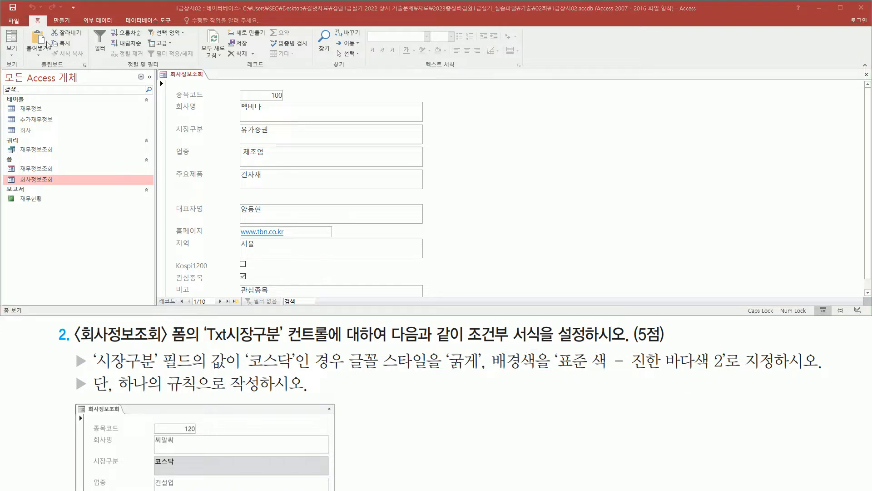
right_click(194, 80)
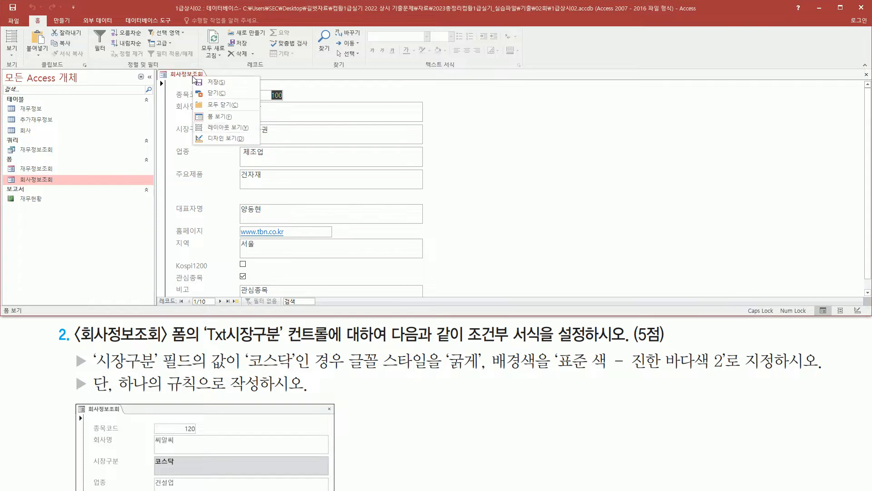
click(224, 137)
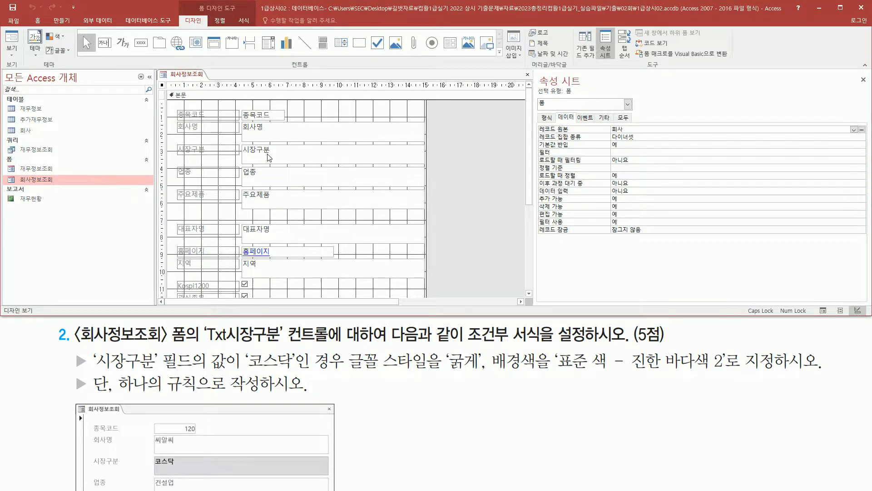
click(255, 154)
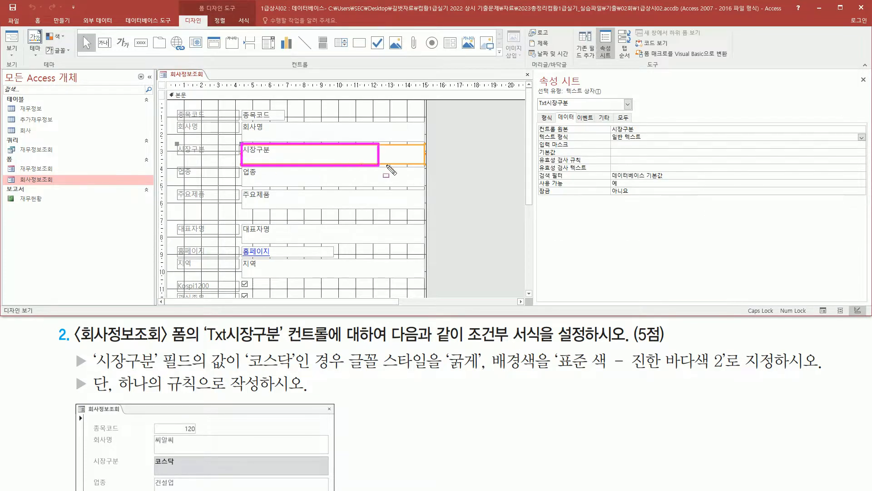
right_click(359, 153)
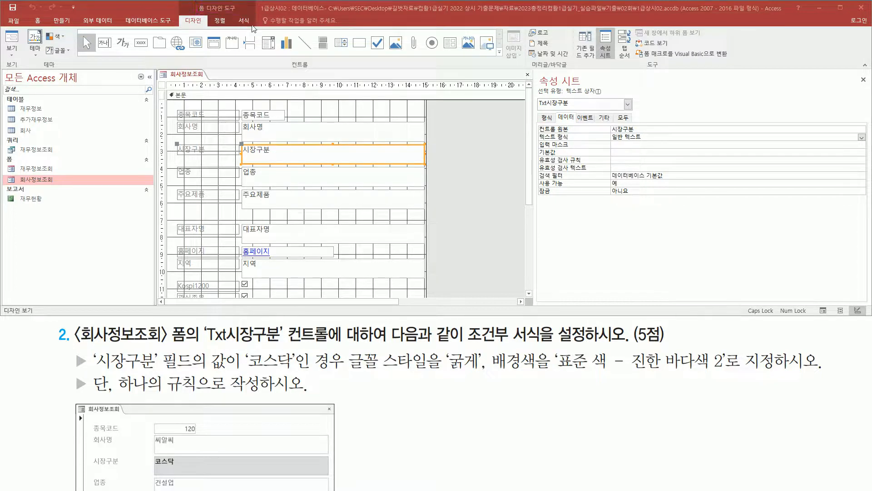
click(242, 21)
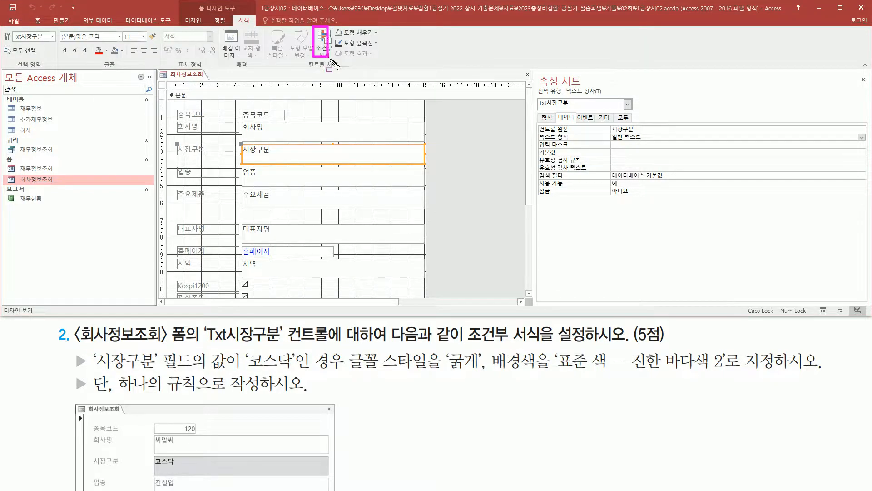
click(325, 44)
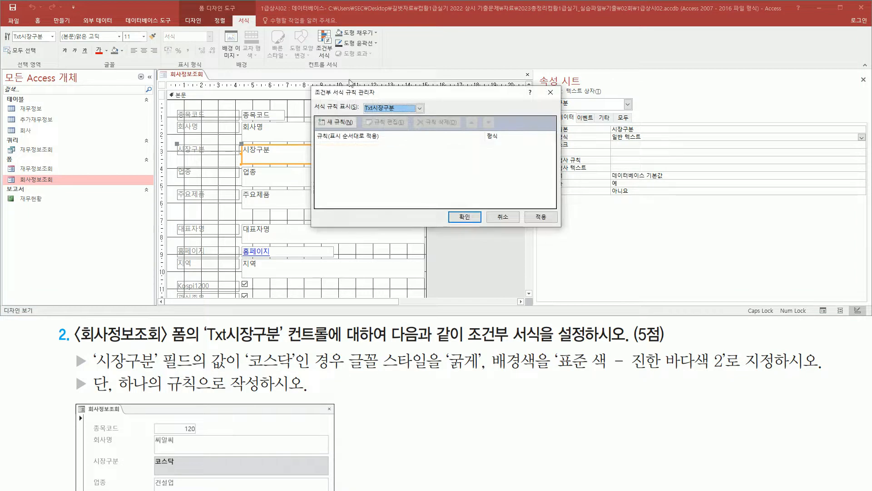
click(342, 123)
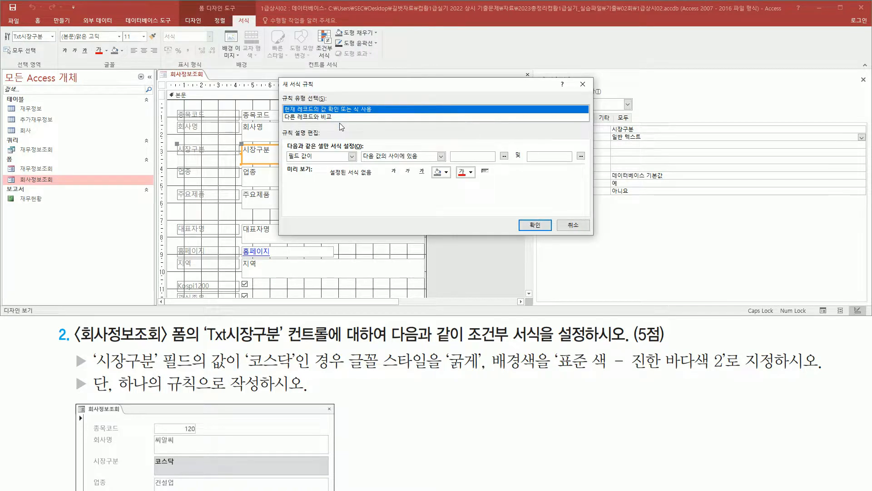
Set the rule's condition so that the field value (필드 값이) is equal to (다음 값과 같음) "코스닥".
drag(279, 116, 354, 117)
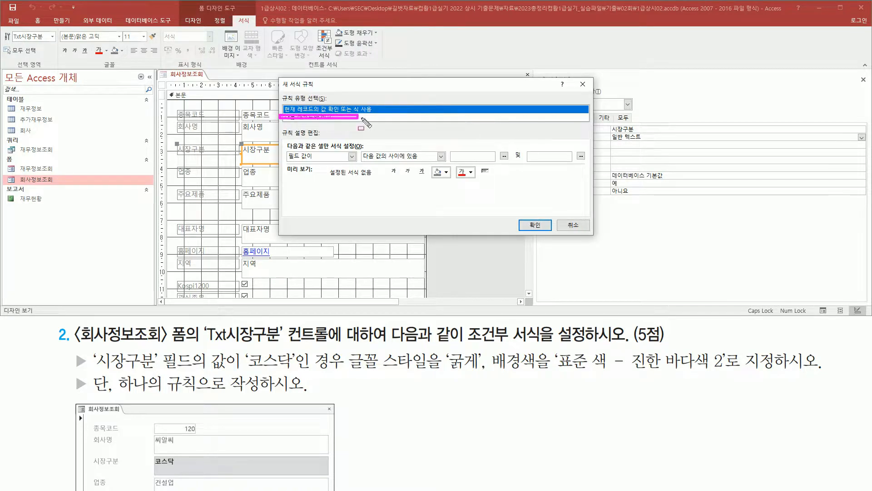
drag(279, 116, 379, 104)
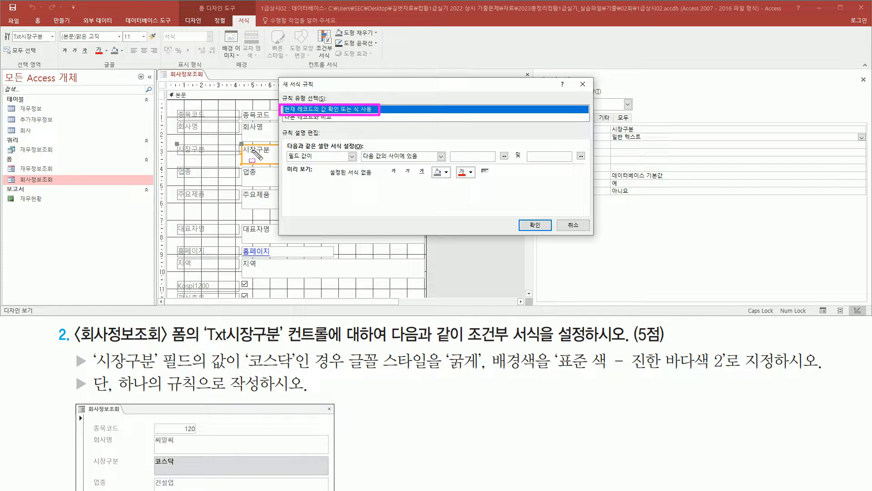
key(Escape)
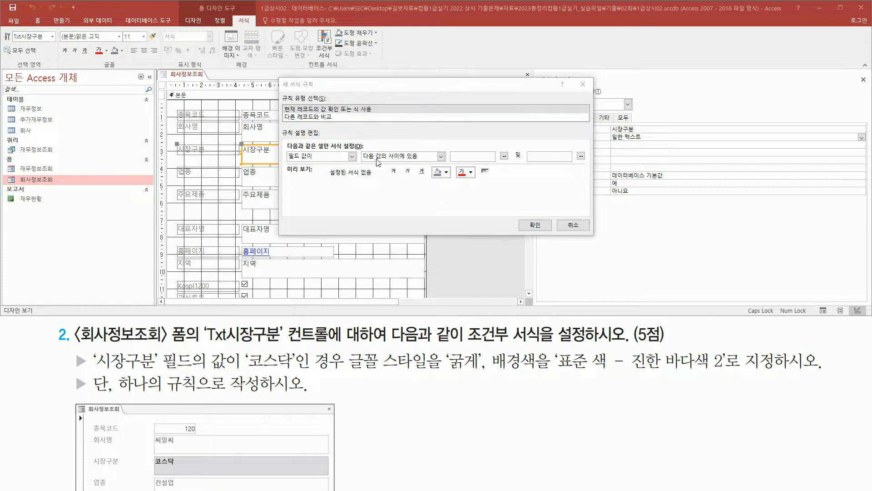
drag(247, 350, 298, 373)
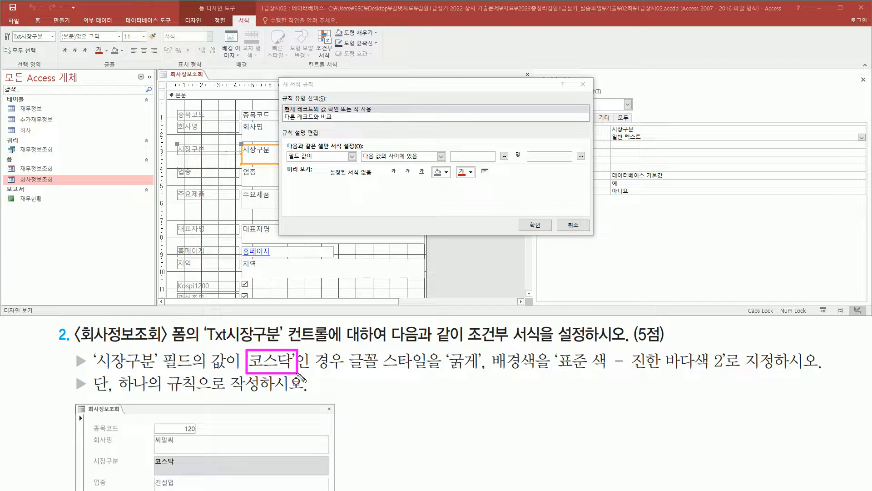
key(Escape)
click(377, 160)
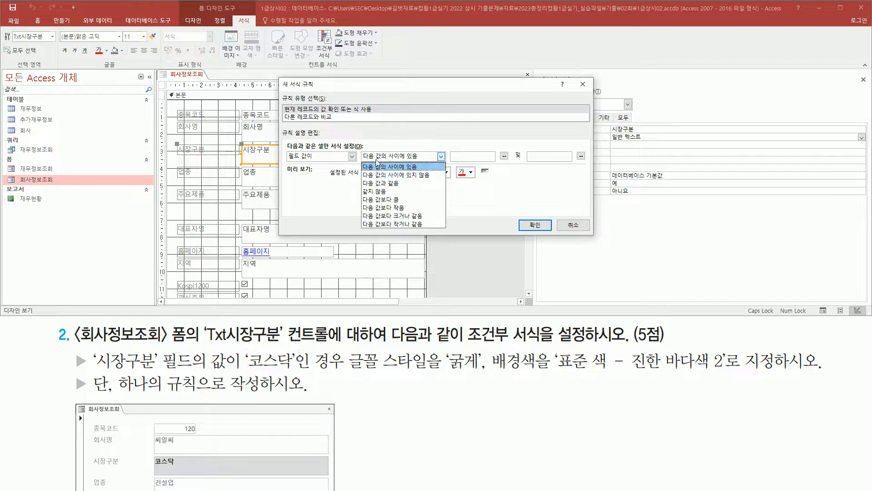
click(384, 184)
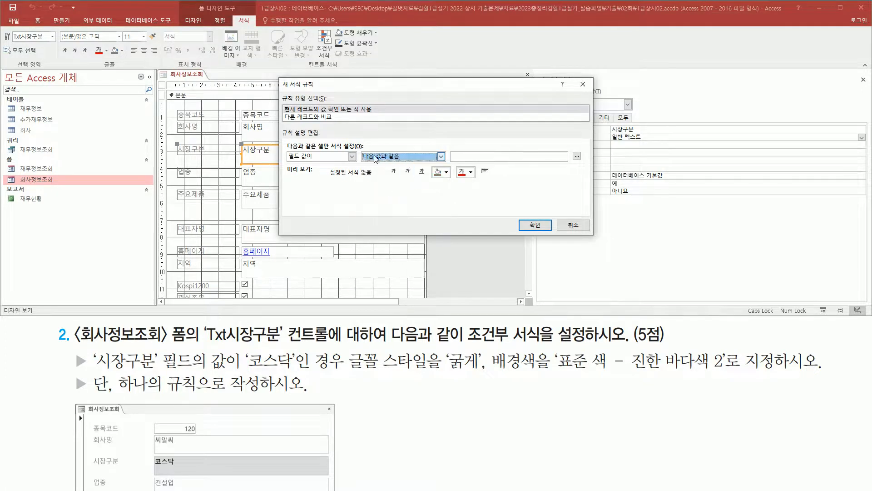
click(461, 156)
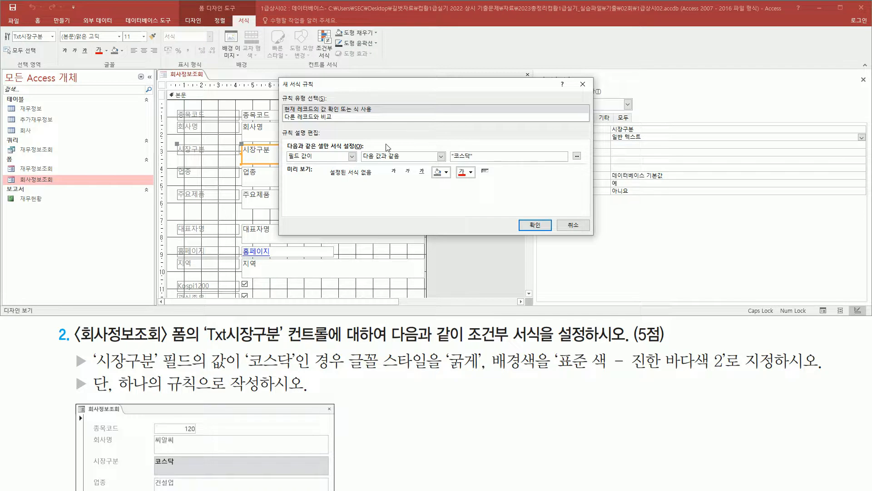
Give the rule a bold font and the 진한 바다색 2 background color, and apply it to the control.
click(394, 171)
click(447, 172)
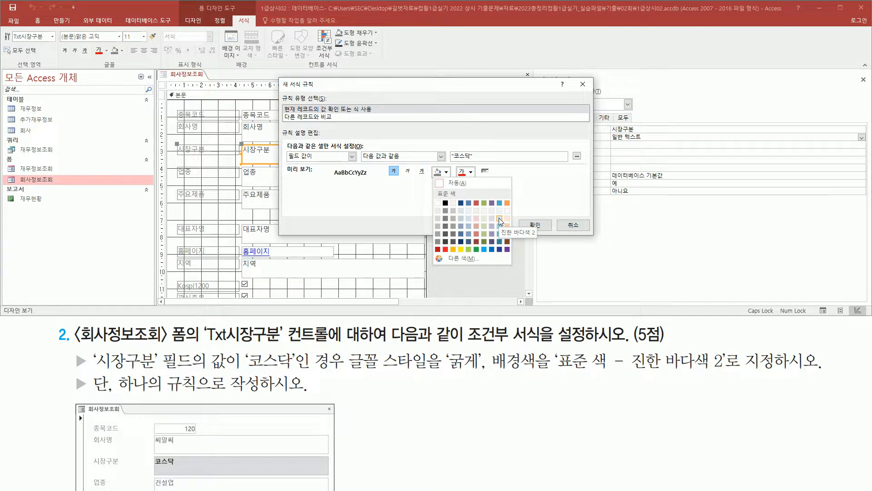
click(499, 219)
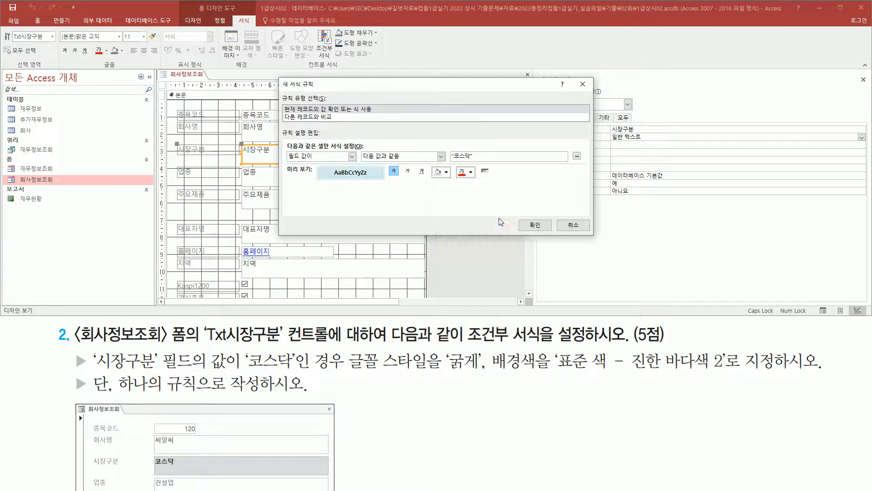
click(535, 225)
click(465, 217)
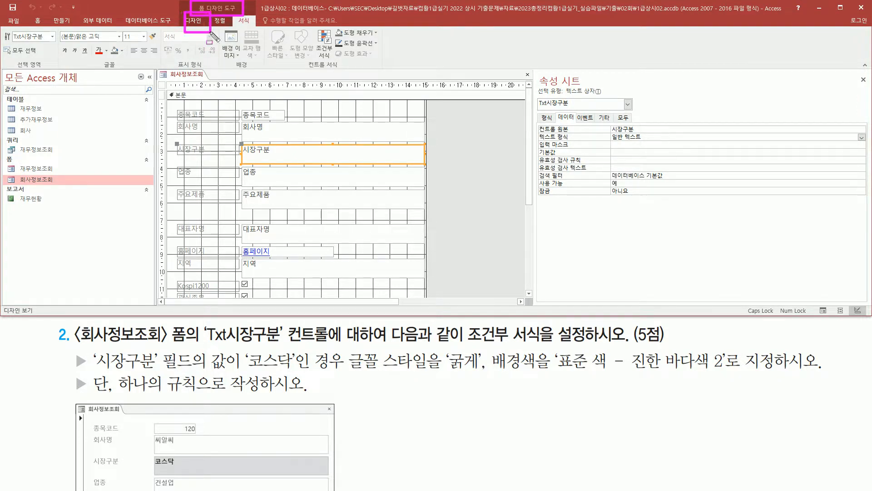
Display the form in Form View and check the 시장구분 field's formatting in the first two records.
click(194, 21)
click(11, 38)
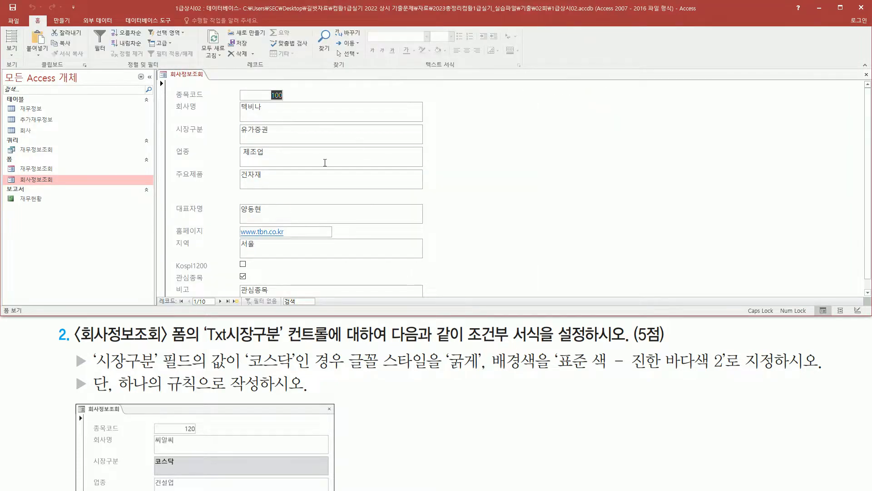
drag(235, 121, 286, 136)
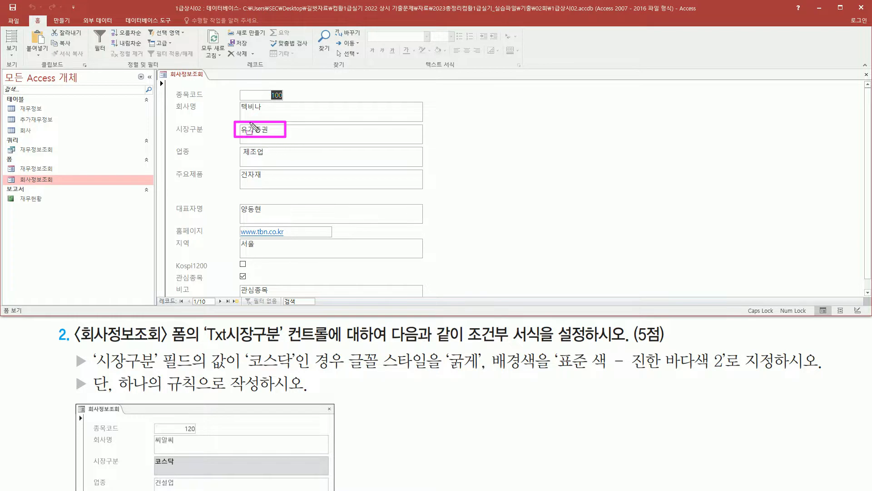
key(Escape)
click(220, 301)
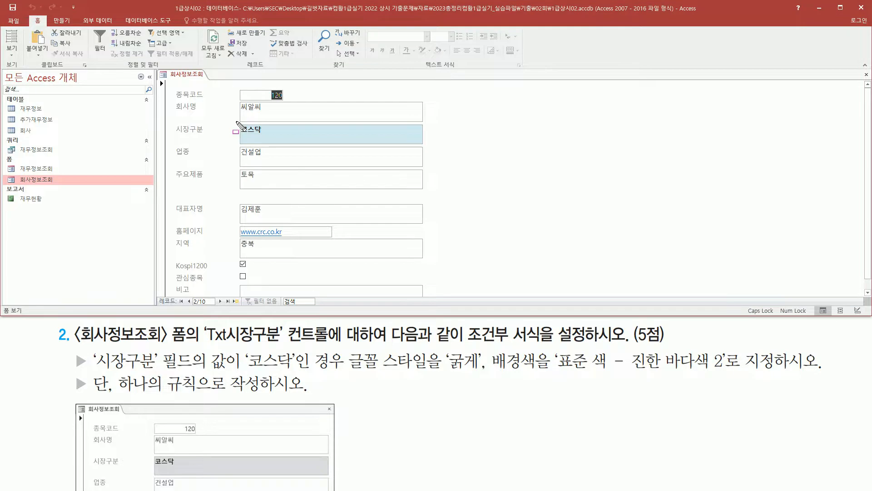
mouse_move(234, 121)
mouse_down()
mouse_move(321, 156)
mouse_move(422, 145)
mouse_up()
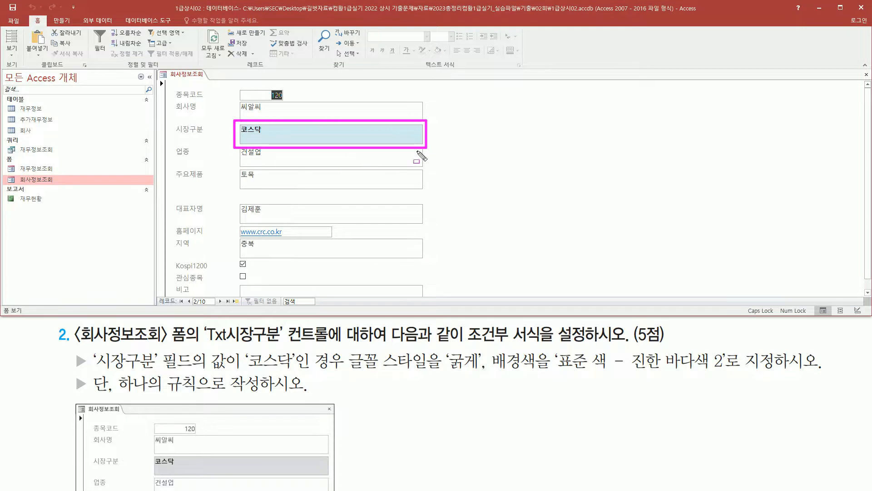
key(Escape)
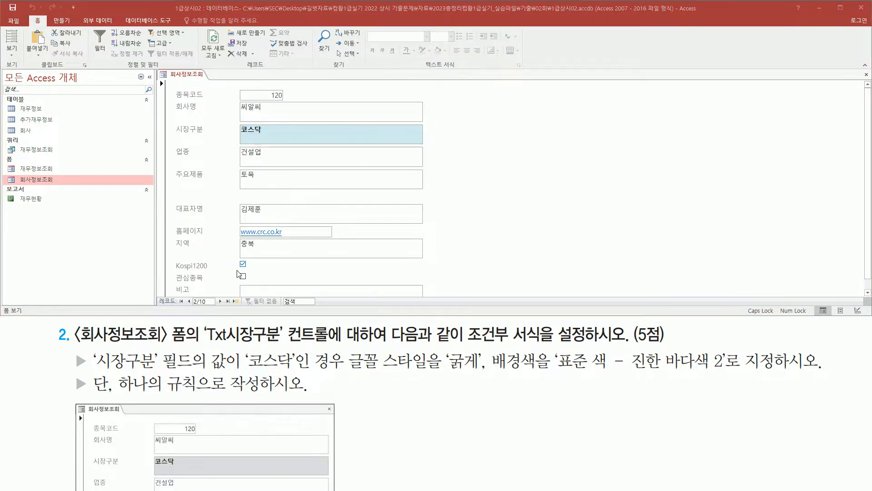
Check the 시장구분 formatting in the third and fourth records and close the 회사정보조회 form, saving its design changes.
click(221, 301)
mouse_move(235, 122)
mouse_down()
mouse_move(239, 133)
mouse_move(419, 144)
mouse_move(434, 155)
mouse_up()
key(Escape)
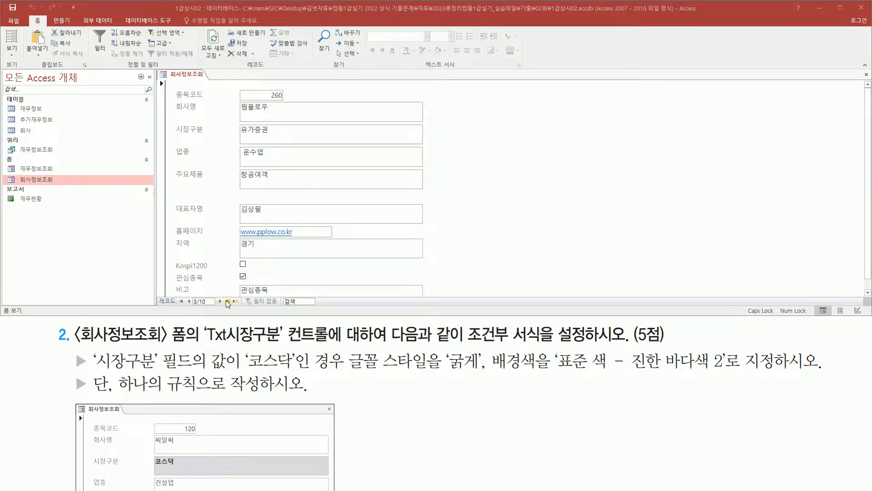
click(222, 301)
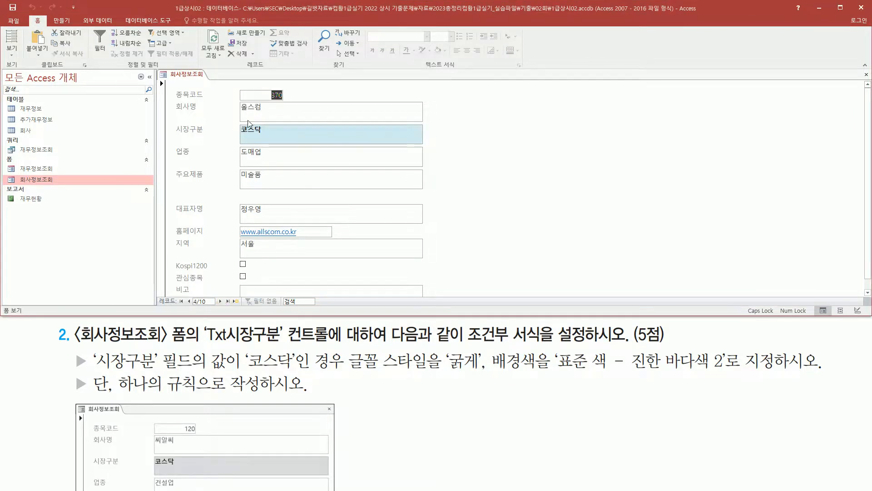
mouse_move(234, 121)
mouse_down()
mouse_move(362, 157)
mouse_move(431, 148)
mouse_up()
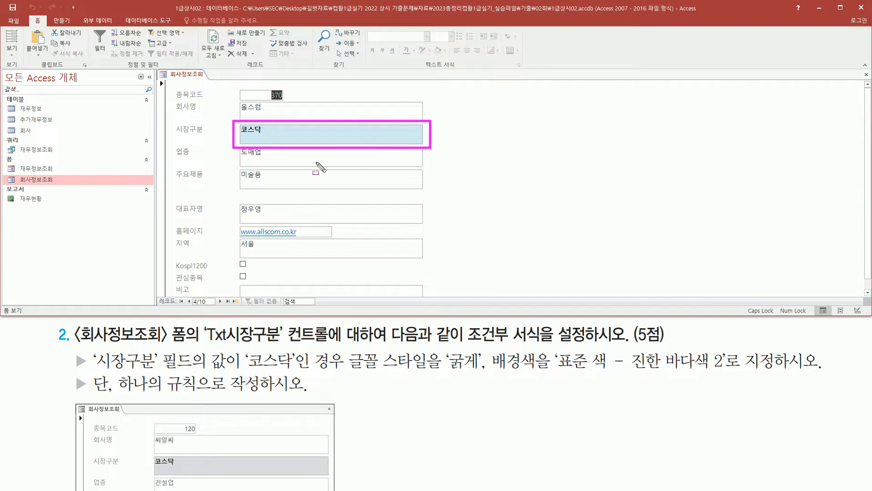
key(Escape)
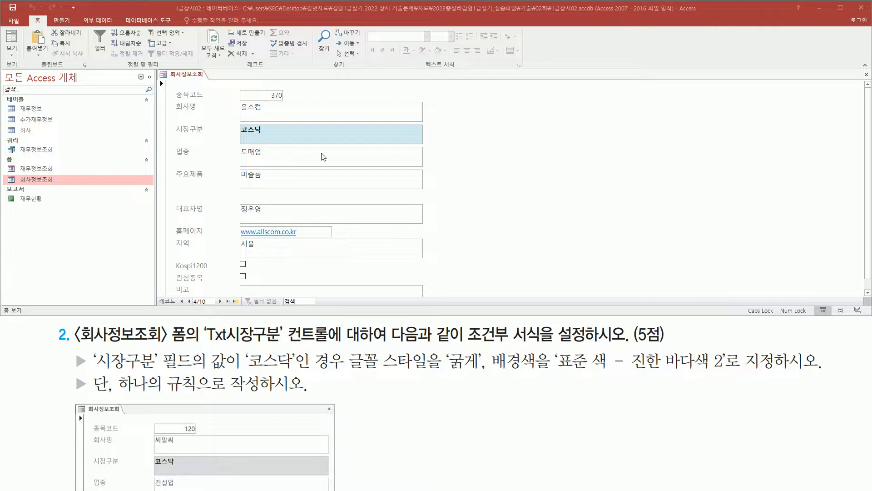
click(866, 75)
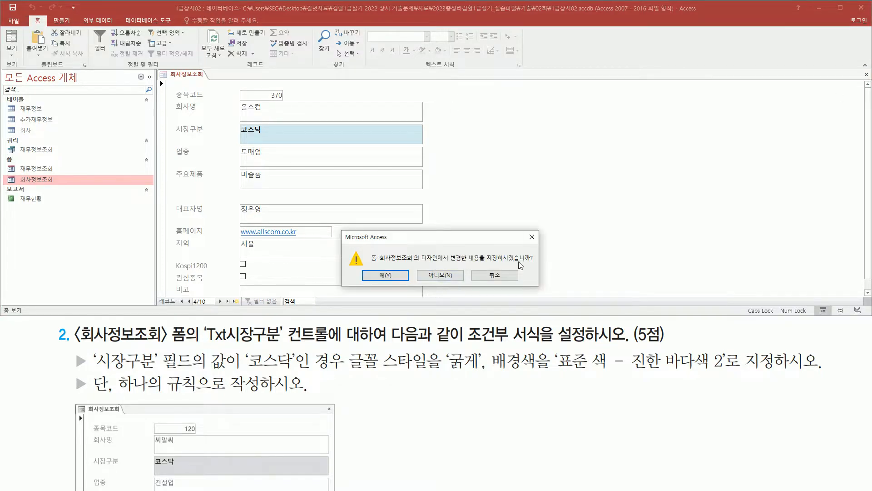
click(398, 276)
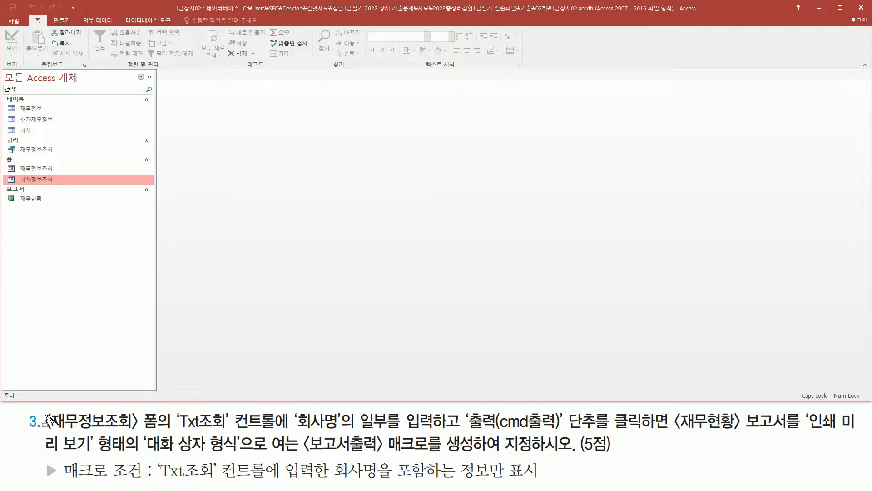
Open the 재무정보조회 form and examine the Txt조회 text box and the 출력 button in its header.
mouse_move(42, 409)
mouse_down()
mouse_move(76, 434)
mouse_move(167, 434)
mouse_up()
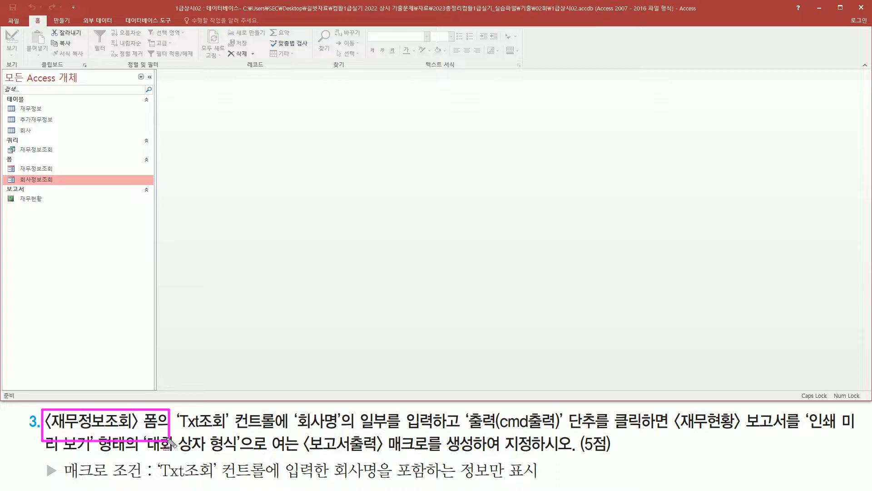
mouse_move(20, 163)
mouse_down()
mouse_move(62, 184)
mouse_move(70, 175)
mouse_up()
key(Escape)
click(38, 169)
double_click(38, 168)
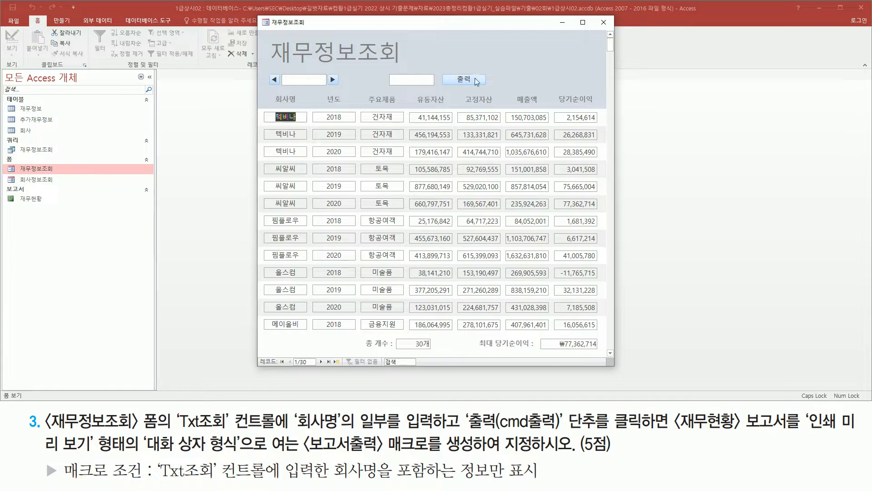
mouse_move(172, 410)
mouse_down()
mouse_move(180, 429)
mouse_move(236, 434)
mouse_up()
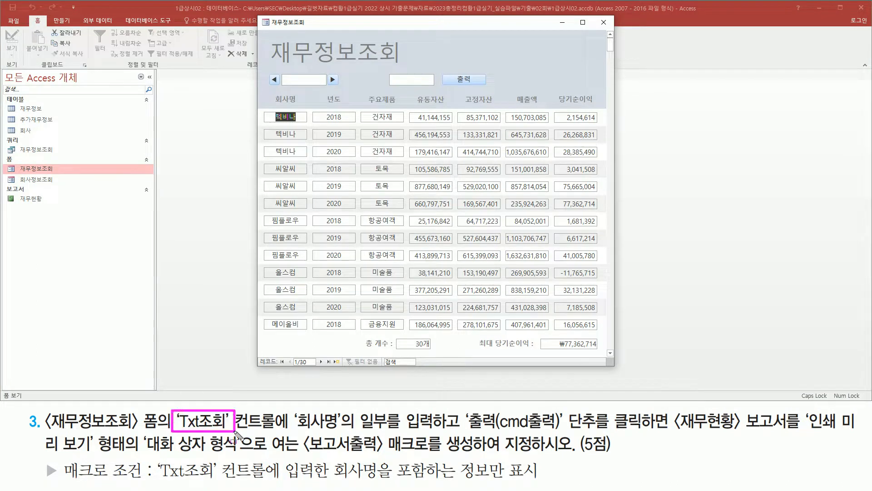
drag(385, 72, 435, 89)
drag(295, 429, 337, 429)
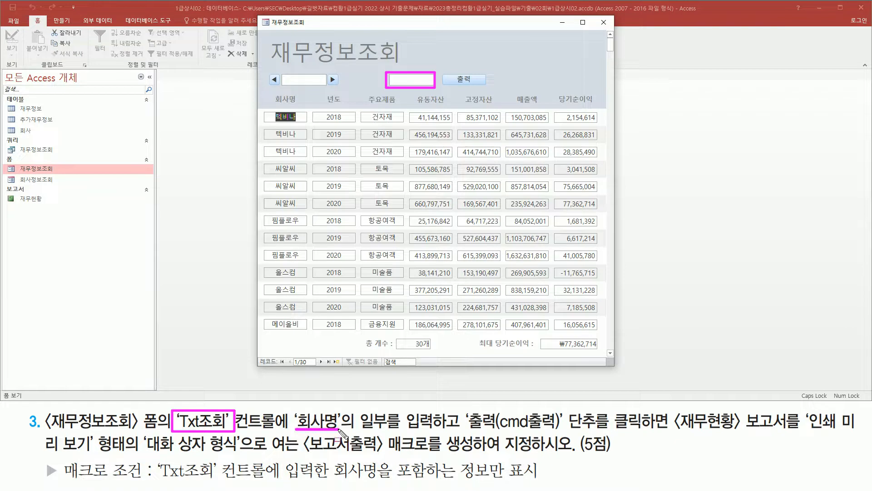
mouse_move(356, 409)
mouse_down()
mouse_move(366, 425)
mouse_move(426, 435)
mouse_move(653, 430)
mouse_up()
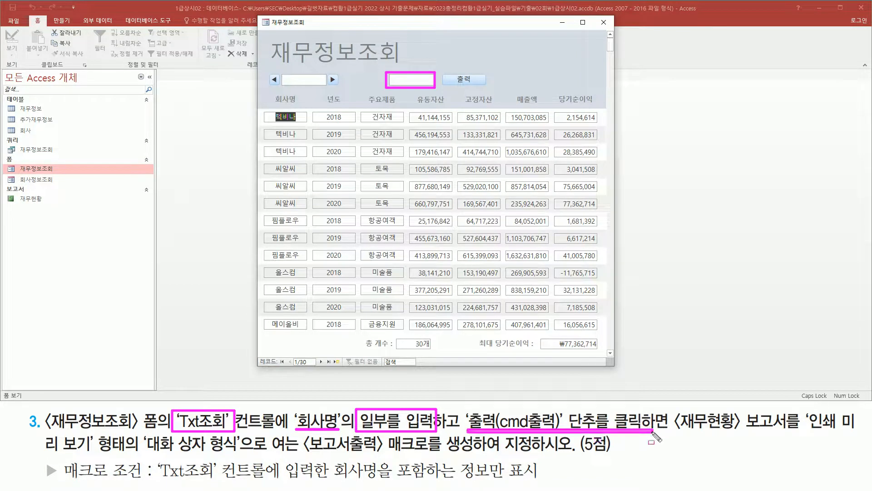
drag(457, 72, 473, 88)
drag(677, 430, 796, 429)
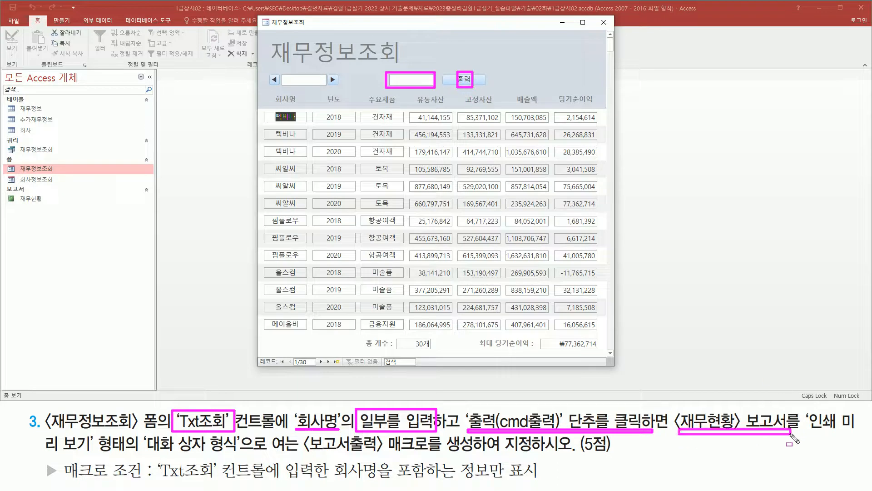
Review the 보고서출력 macro requirements: the 재무현황 report, its view and window type, and the Txt조회 company-name condition.
drag(10, 189, 63, 207)
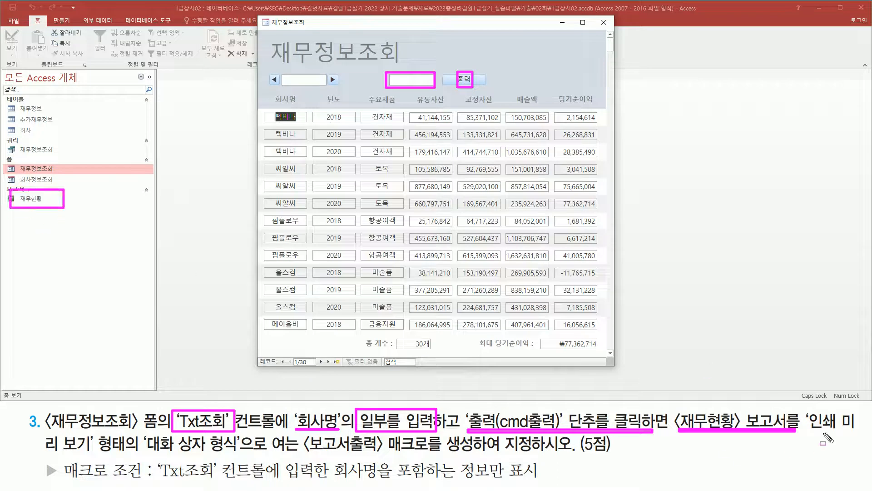
drag(807, 432, 851, 433)
drag(39, 453, 78, 452)
drag(137, 452, 444, 455)
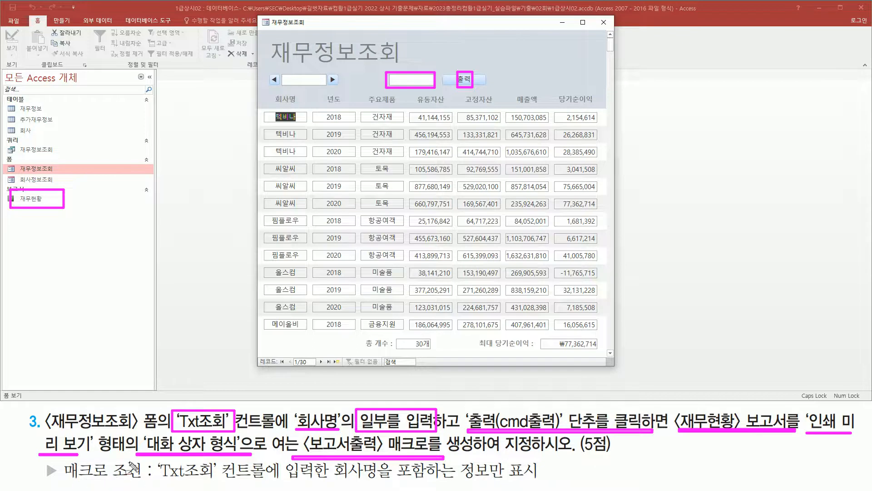
key(e)
drag(172, 408, 231, 433)
mouse_move(291, 429)
mouse_down()
mouse_move(418, 430)
mouse_move(437, 413)
mouse_up()
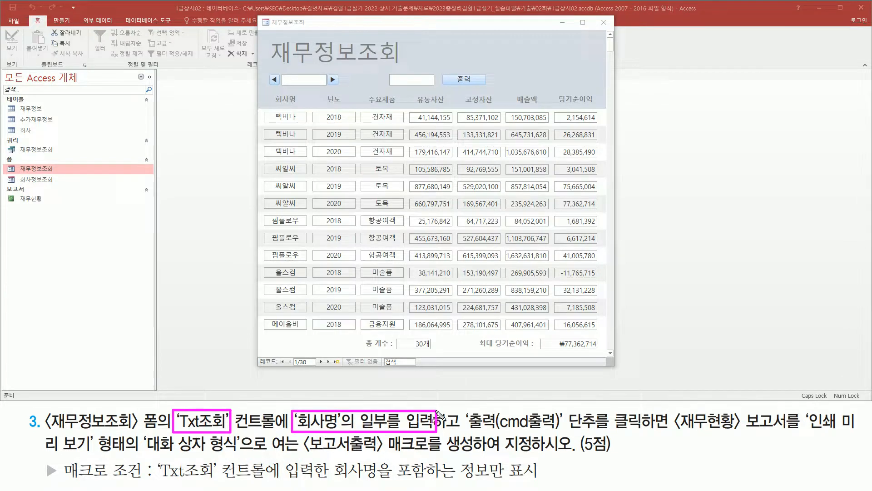
mouse_move(159, 481)
mouse_down()
mouse_move(321, 482)
mouse_move(328, 459)
mouse_move(377, 460)
mouse_move(386, 483)
mouse_move(542, 483)
mouse_up()
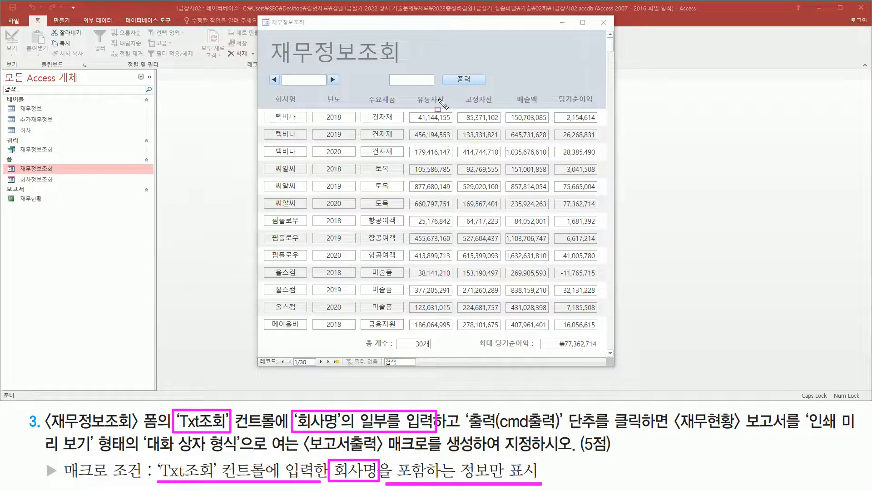
drag(445, 71, 482, 87)
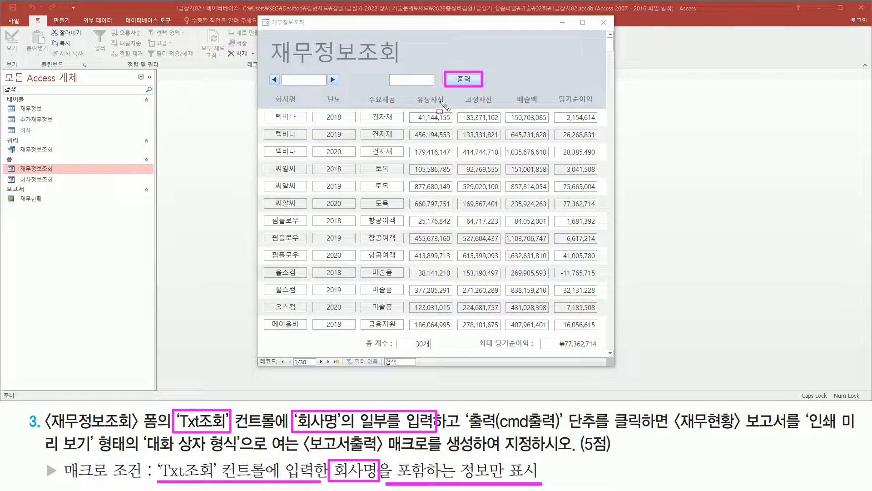
Show the 재무정보조회 form in Design View and check the name of the unbound text box beside the 출력 button.
key(Escape)
right_click(328, 26)
click(359, 85)
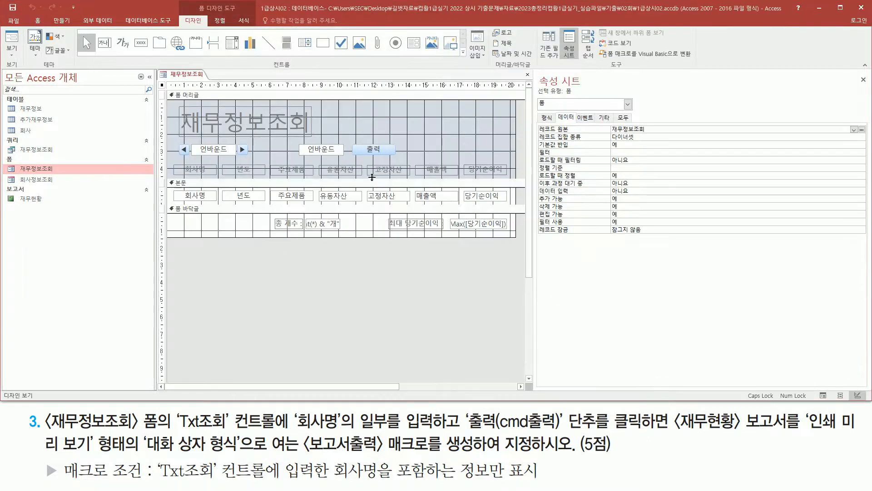
click(325, 153)
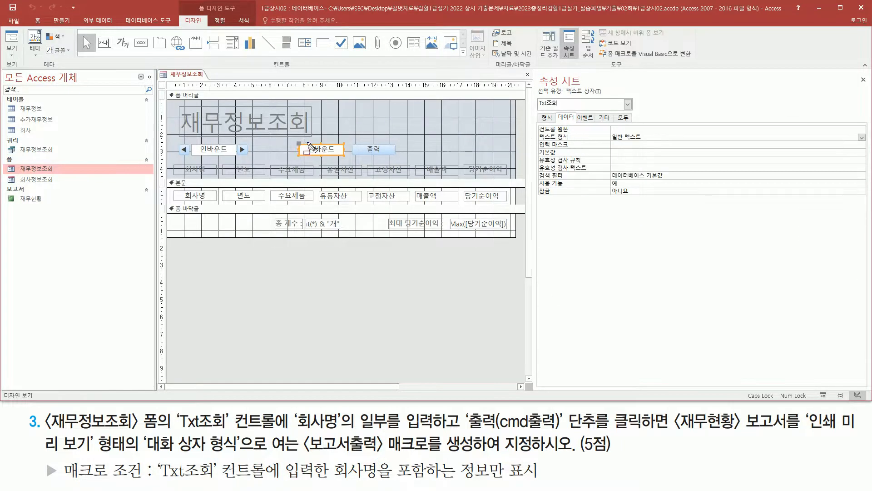
drag(295, 141, 353, 159)
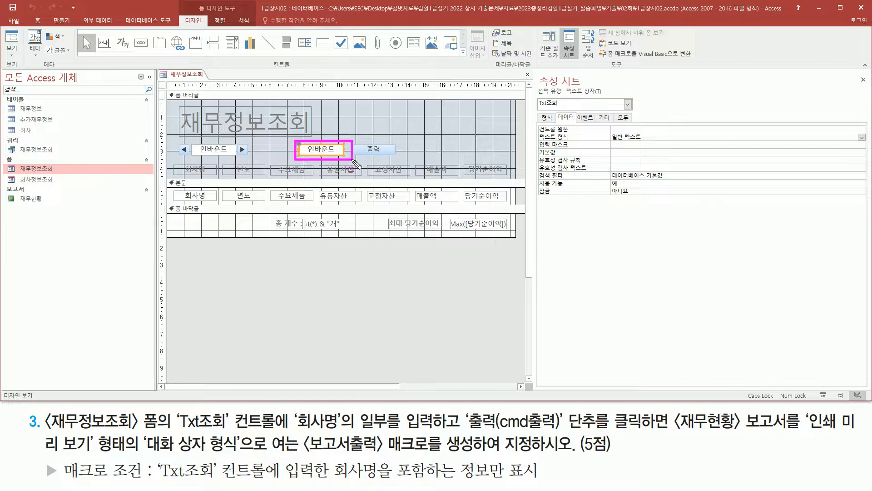
drag(534, 115, 574, 97)
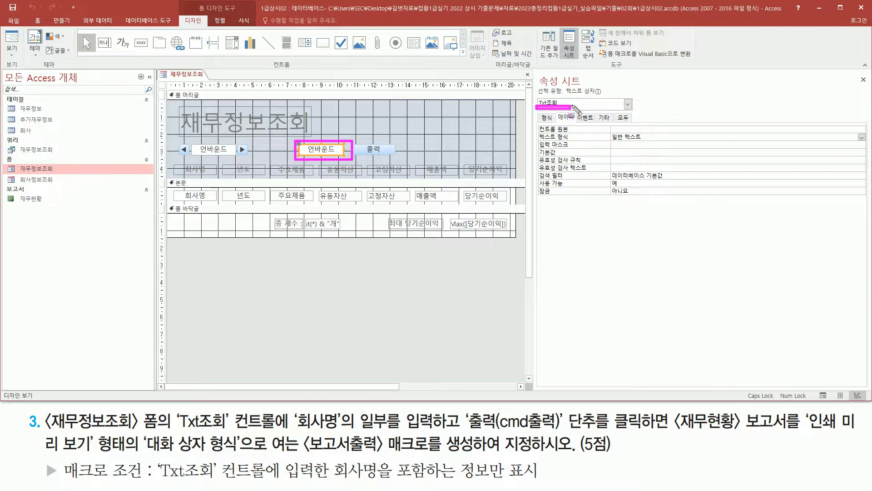
key(Escape)
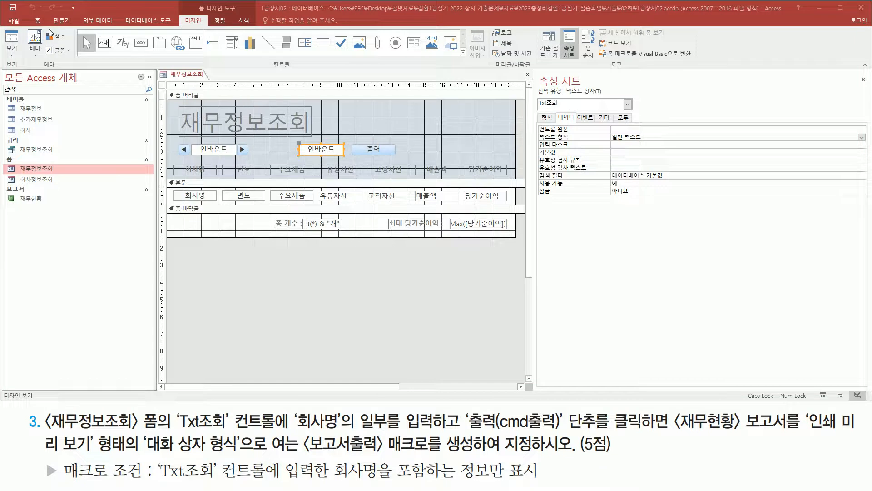
Create a new macro and add an OpenReport action to it.
click(68, 19)
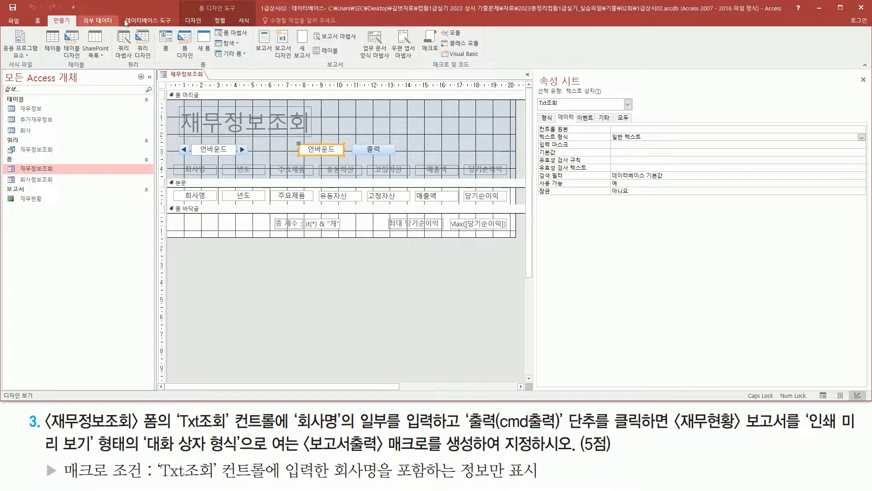
drag(419, 28, 442, 57)
key(Escape)
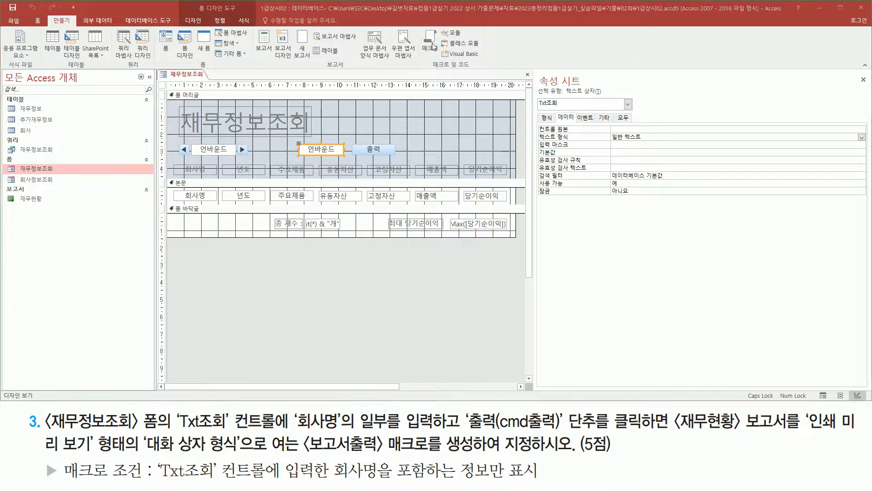
click(431, 44)
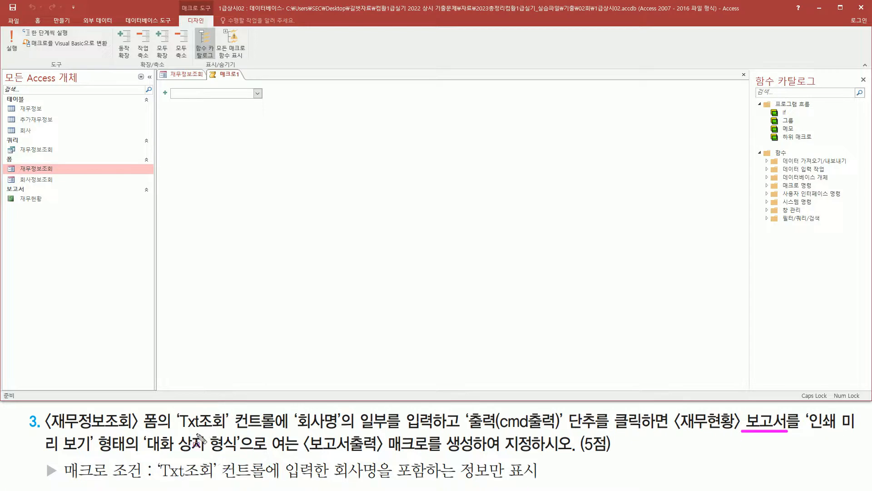
click(258, 93)
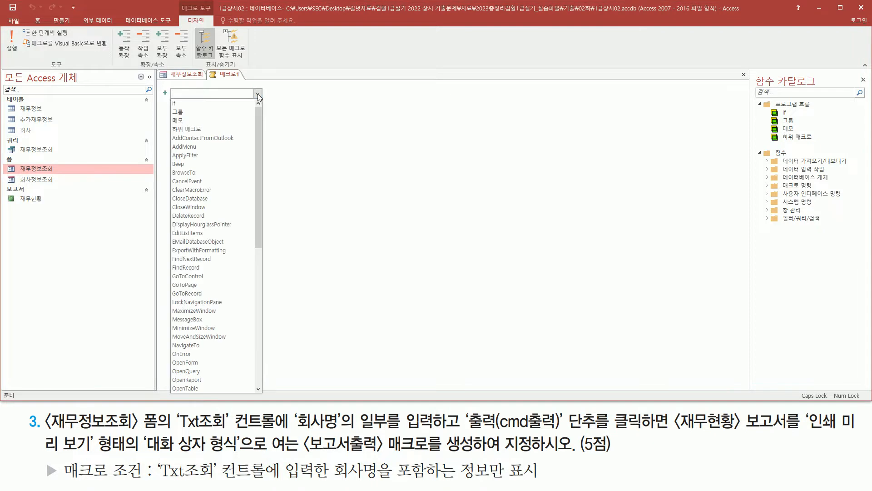
click(214, 380)
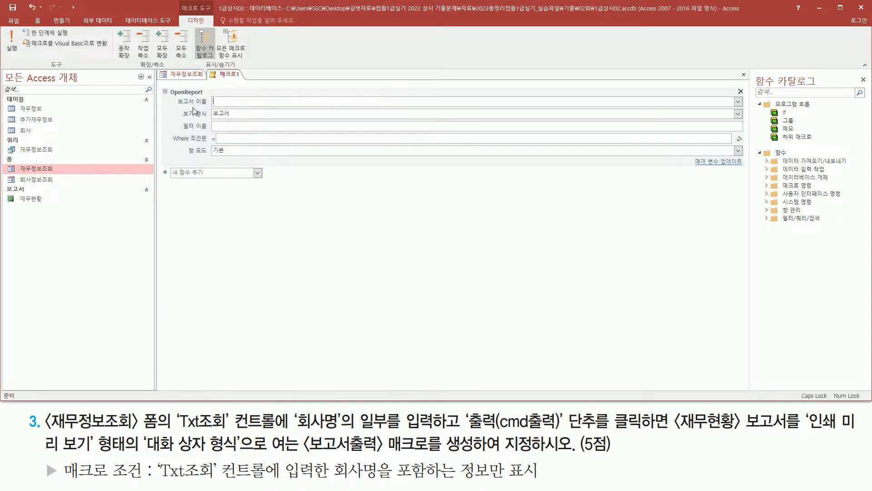
Set the OpenReport action to the 재무현황 report with the 인쇄 미리 보기 view and the 대화 상자 window mode.
click(739, 102)
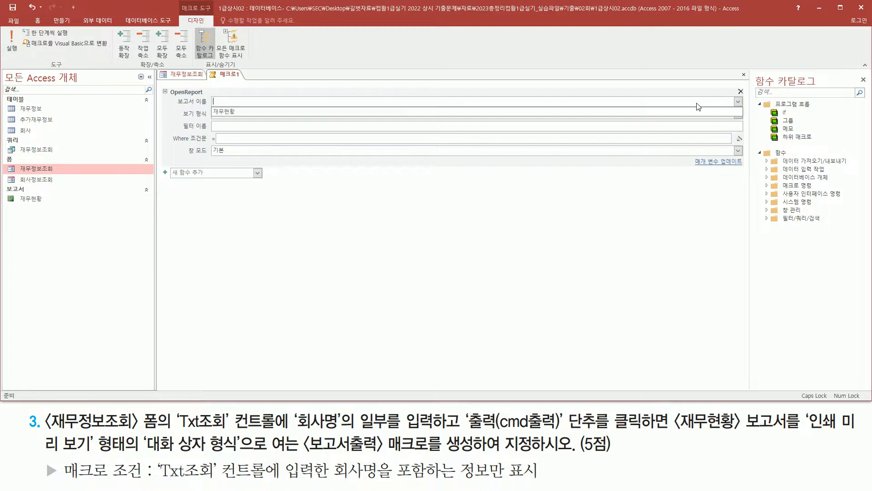
click(245, 115)
click(251, 114)
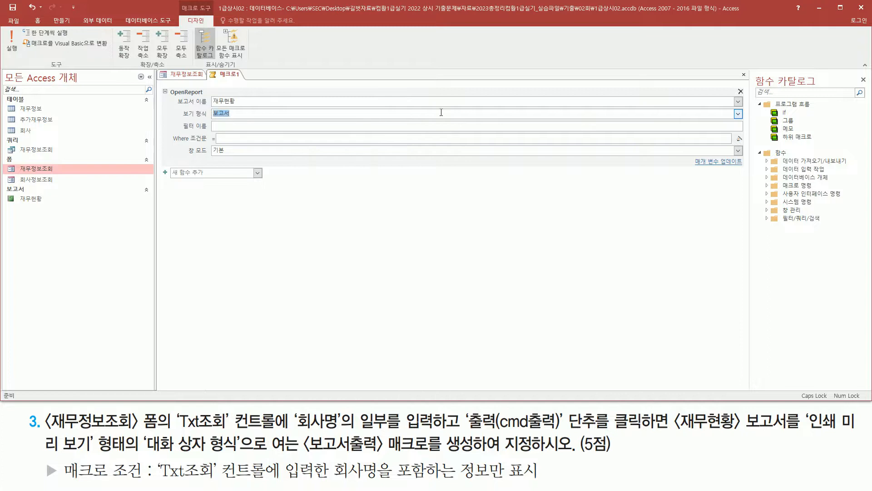
click(739, 113)
click(404, 141)
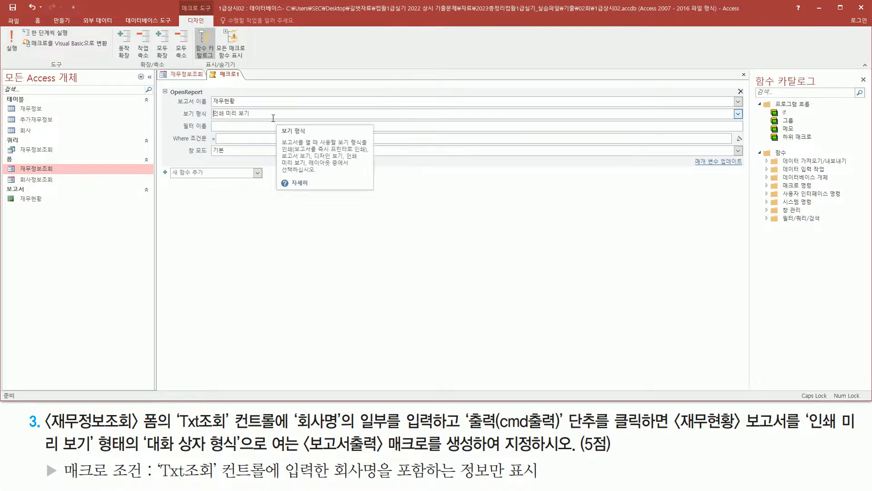
mouse_move(187, 145)
mouse_down()
mouse_move(194, 157)
mouse_move(237, 160)
mouse_up()
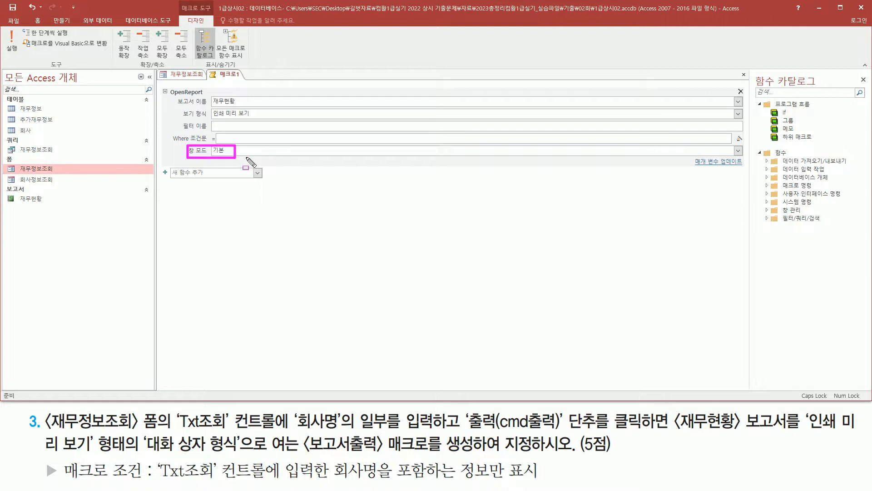
key(Escape)
click(738, 151)
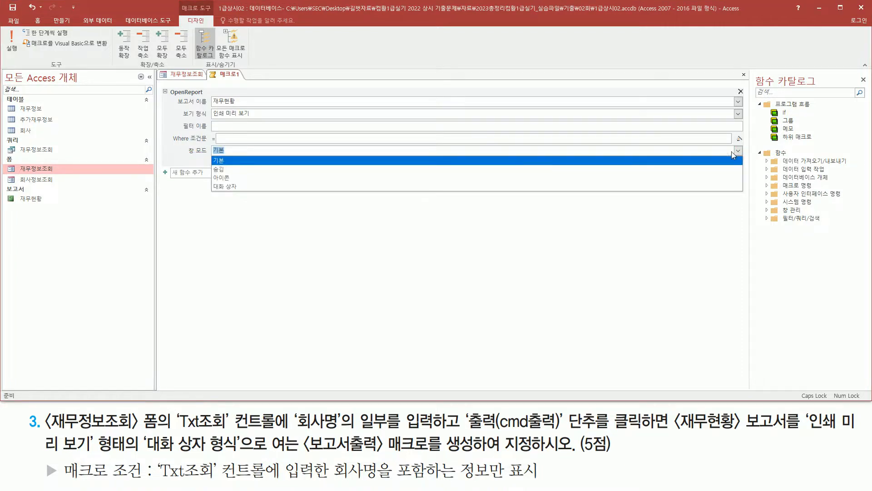
click(262, 184)
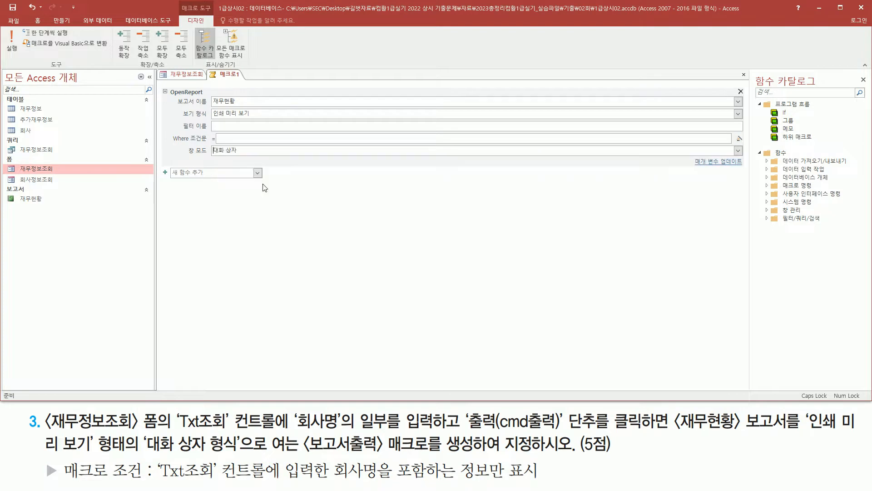
Compare the action's empty Where condition with the task's requirement on company names containing the Txt조회 entry.
key(ctrl+2)
drag(171, 131, 346, 157)
key(Escape)
click(282, 138)
mouse_move(155, 458)
mouse_down()
mouse_move(163, 486)
mouse_move(537, 481)
mouse_up()
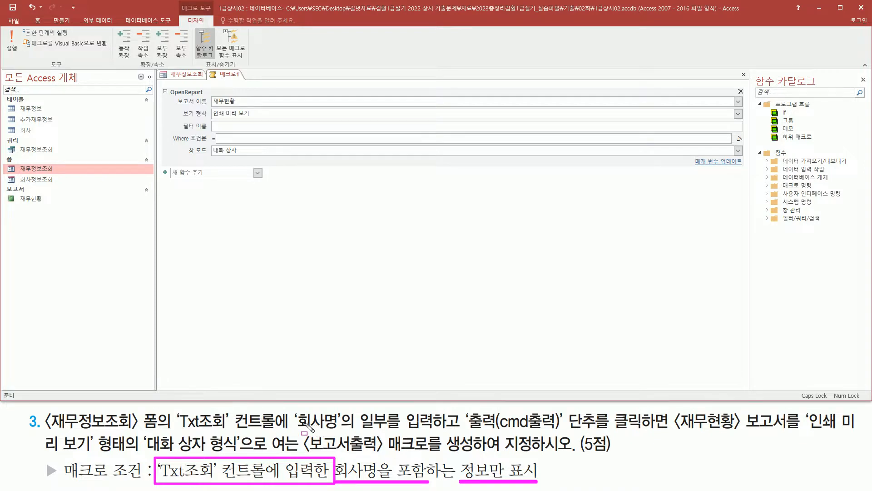
mouse_move(362, 408)
mouse_down()
mouse_move(383, 429)
mouse_move(459, 429)
mouse_up()
drag(359, 420, 403, 421)
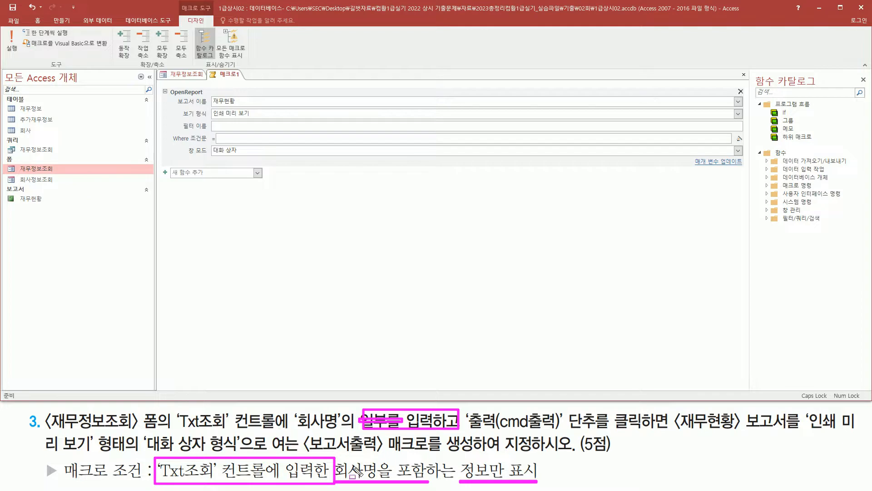
key(Escape)
Open the Expression Builder for the Where condition and begin the expression with [회사명]=.
click(238, 138)
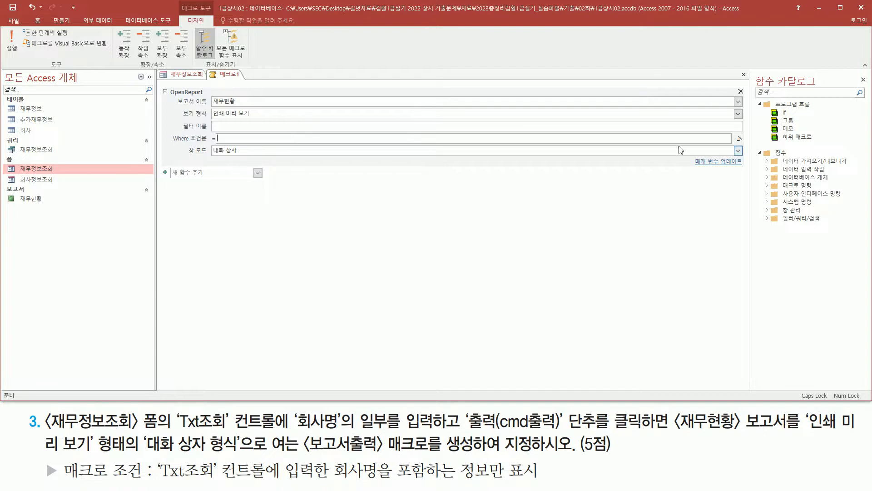
drag(727, 132, 749, 143)
key(Escape)
click(738, 139)
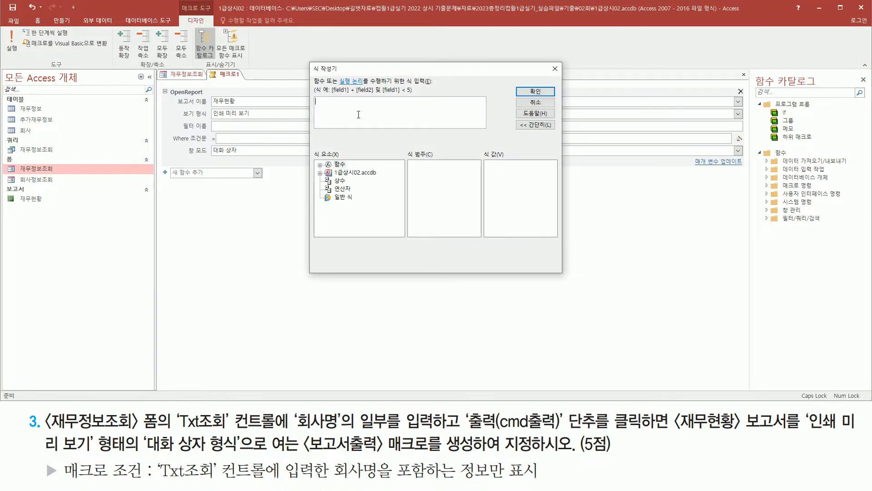
text([회사명]=)
drag(173, 406, 282, 435)
drag(315, 107, 336, 108)
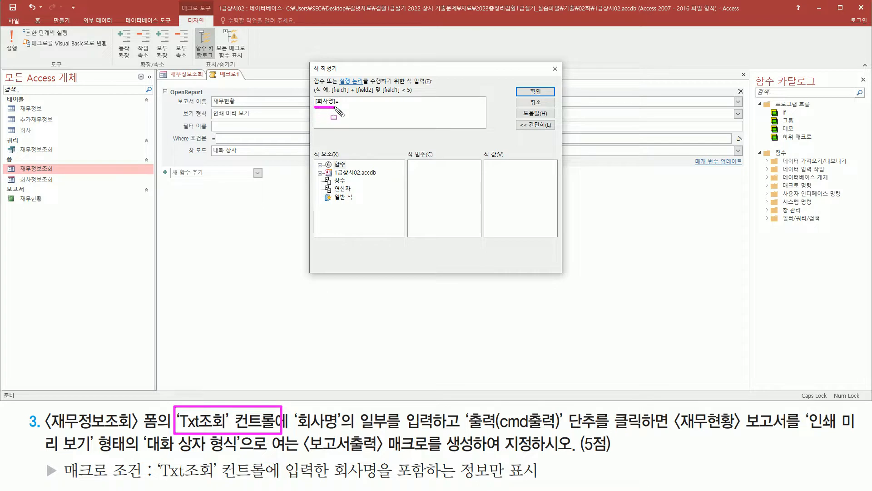
key(Escape)
click(351, 103)
Complete the comparison with the Txt조회 control of the 재무정보조회 form, inserted from the database's list of all forms.
key(ctrl+2)
mouse_move(313, 181)
mouse_down()
mouse_move(361, 186)
mouse_move(318, 167)
mouse_up()
key(Escape)
click(320, 173)
click(329, 198)
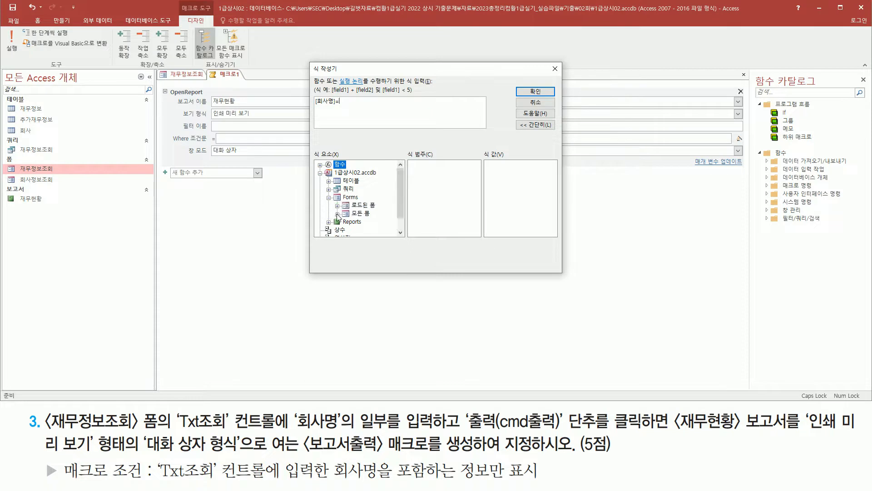
click(337, 213)
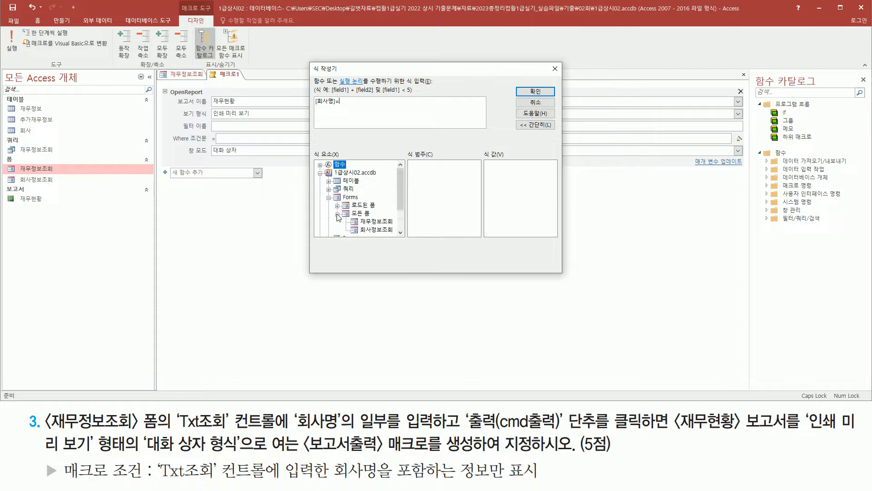
click(369, 222)
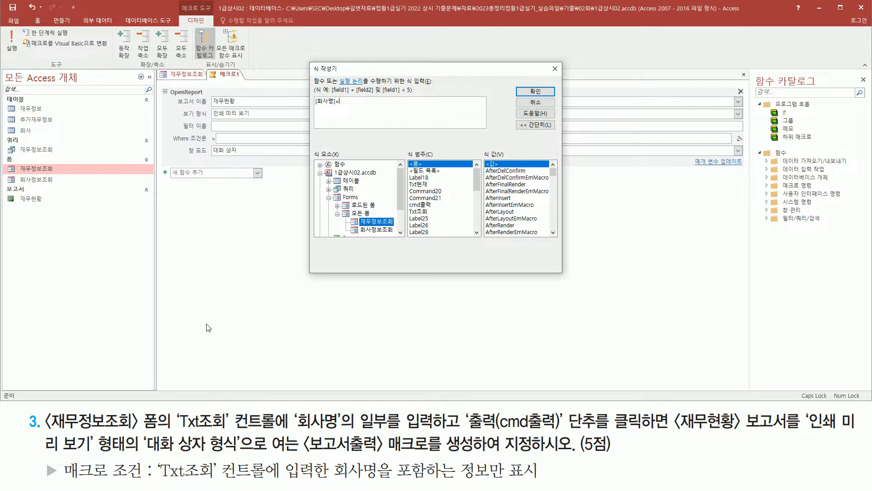
mouse_move(176, 408)
mouse_down()
mouse_move(238, 435)
mouse_move(281, 433)
mouse_up()
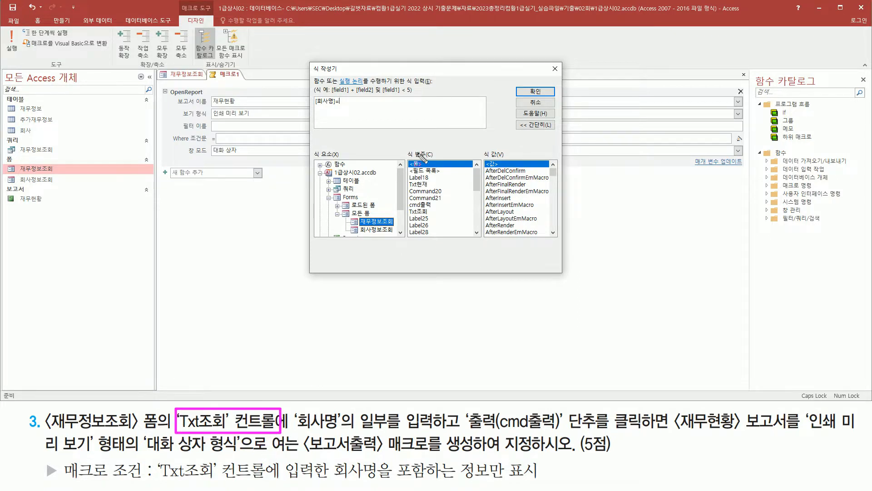
drag(407, 205, 427, 219)
key(Escape)
click(418, 211)
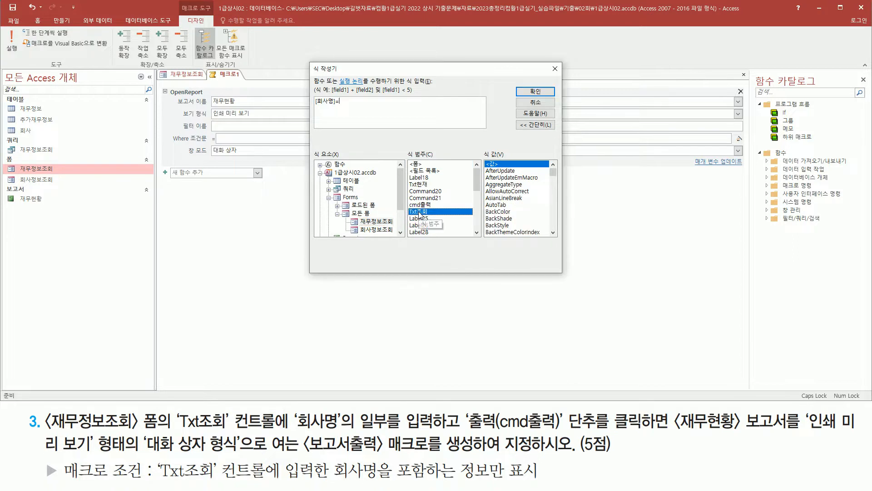
double_click(419, 212)
Examine the built expression's [회사명] field and its Forms![재무정보조회]![Txt조회] reference.
key(ctrl+2)
drag(339, 107, 417, 107)
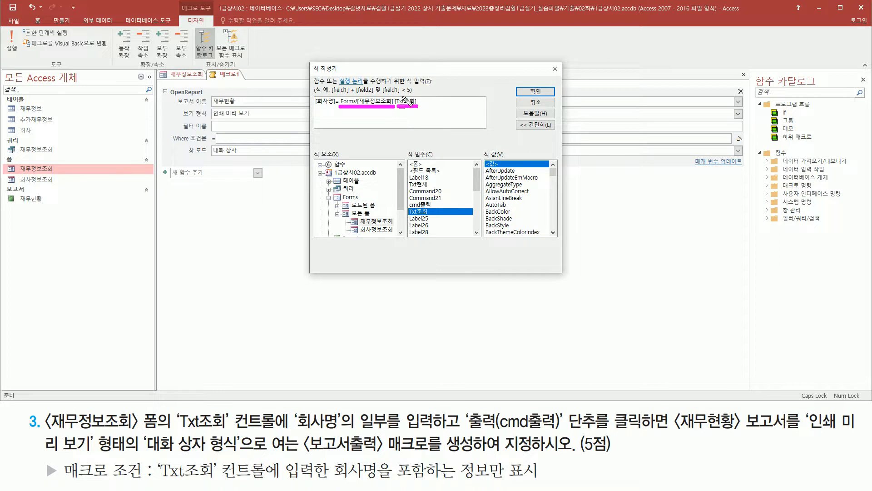
key(e)
drag(341, 96, 421, 107)
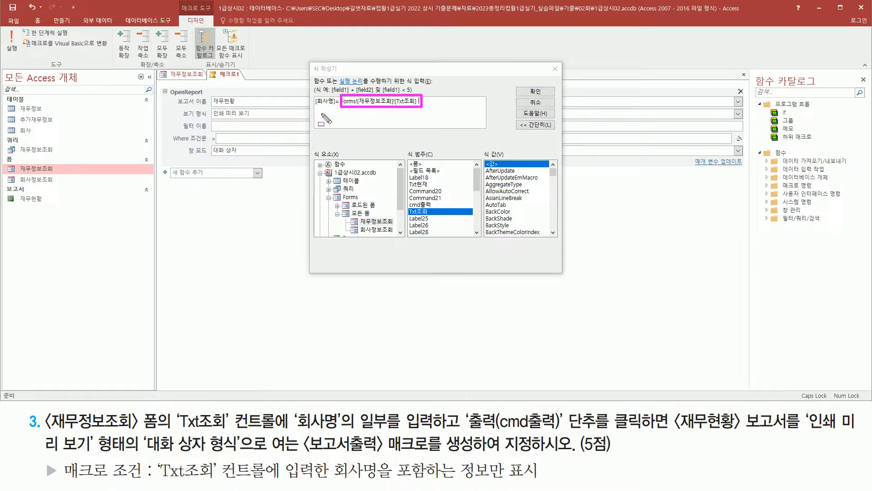
drag(315, 105, 331, 106)
key(Escape)
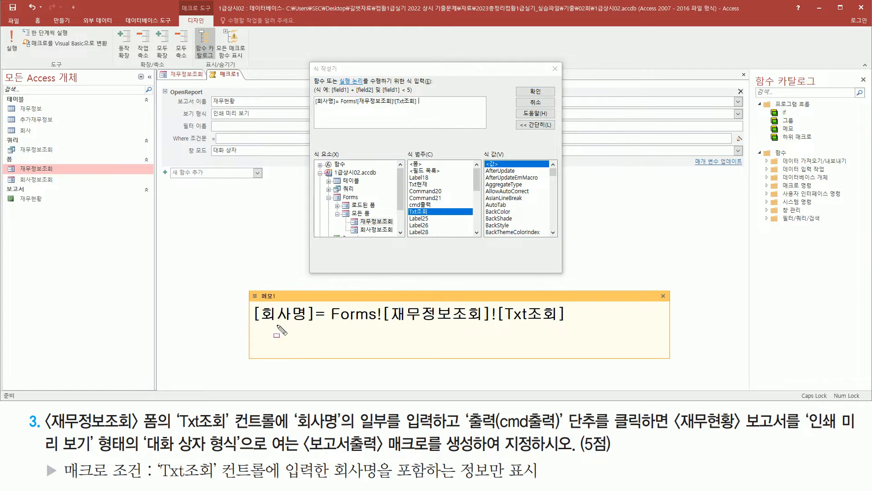
drag(256, 324, 574, 323)
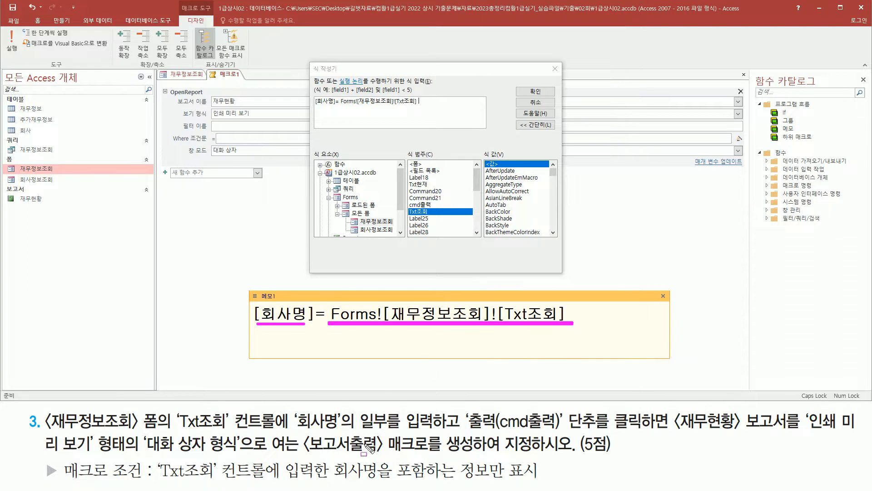
Duplicate the memo's expression on a second line and replace the copy's equals sign with LIKE.
mouse_move(172, 407)
mouse_down()
mouse_move(190, 431)
mouse_move(450, 438)
mouse_up()
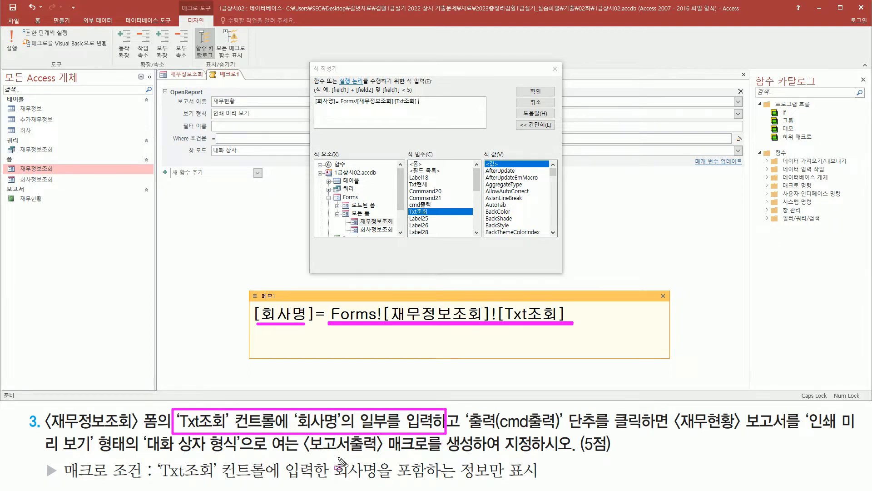
mouse_move(295, 464)
mouse_down()
mouse_move(287, 482)
mouse_move(393, 460)
mouse_move(409, 484)
mouse_move(509, 483)
mouse_up()
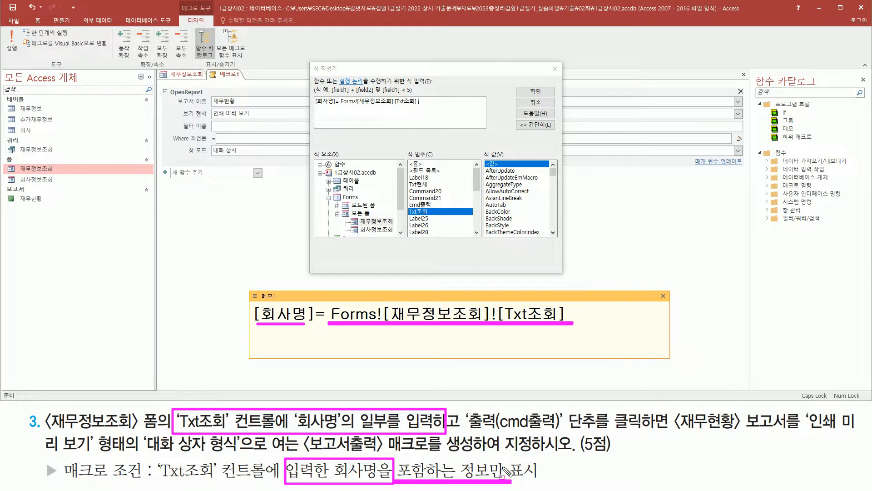
key(Escape)
double_click(301, 313)
click(301, 313)
key(ctrl+c)
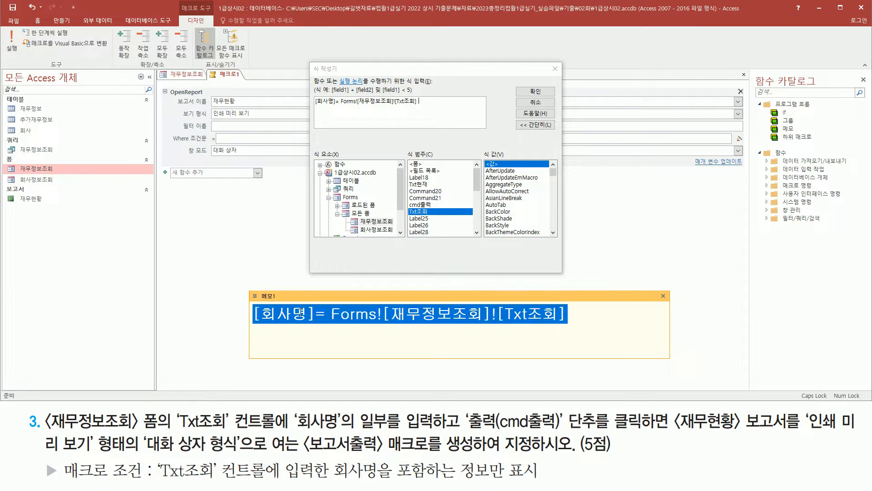
click(280, 336)
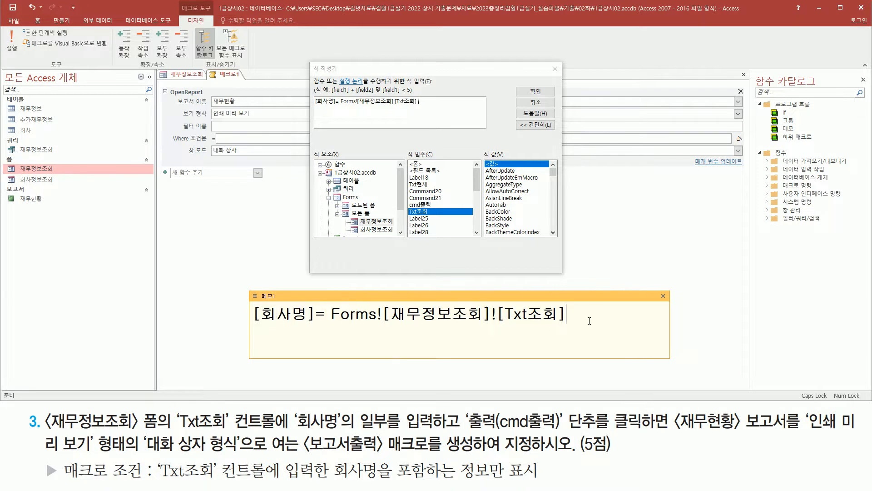
key(Return)
key(ctrl+v)
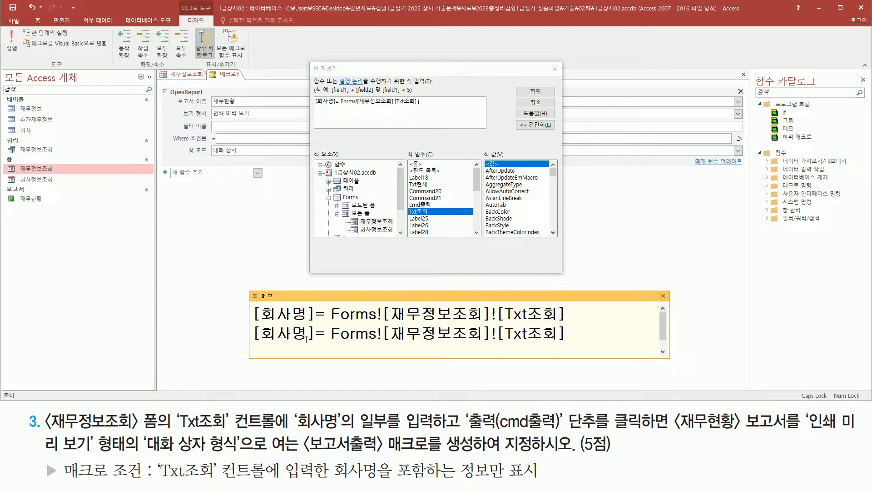
drag(316, 335, 324, 334)
text(LI)
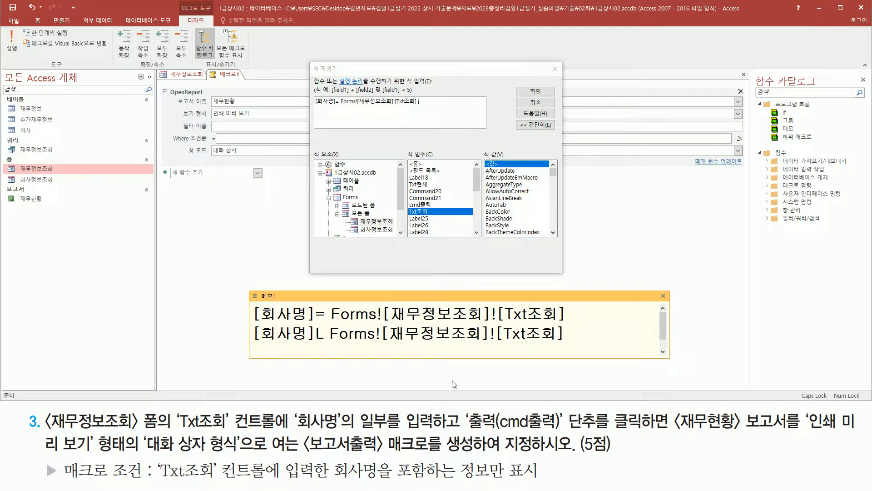
text(KE)
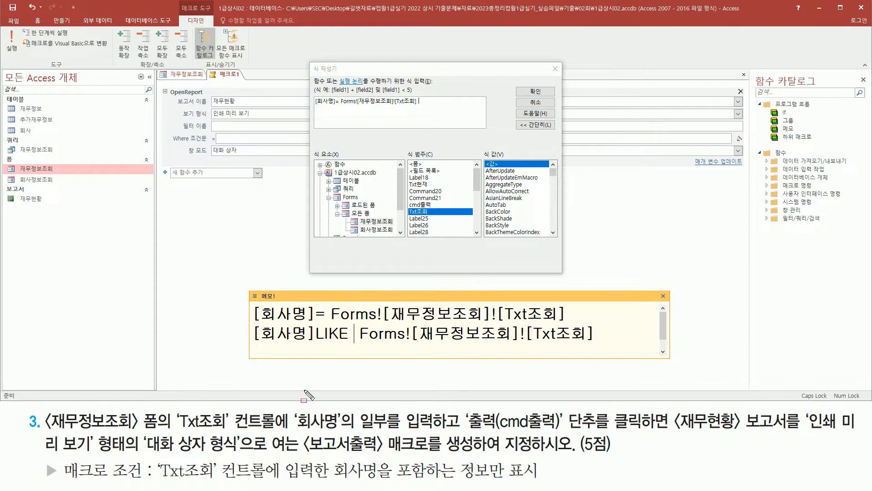
Wrap the memo's Forms![재무정보조회]![Txt조회] reference with "*" & before it and & "*" after it, and widen the memo.
drag(358, 345, 594, 346)
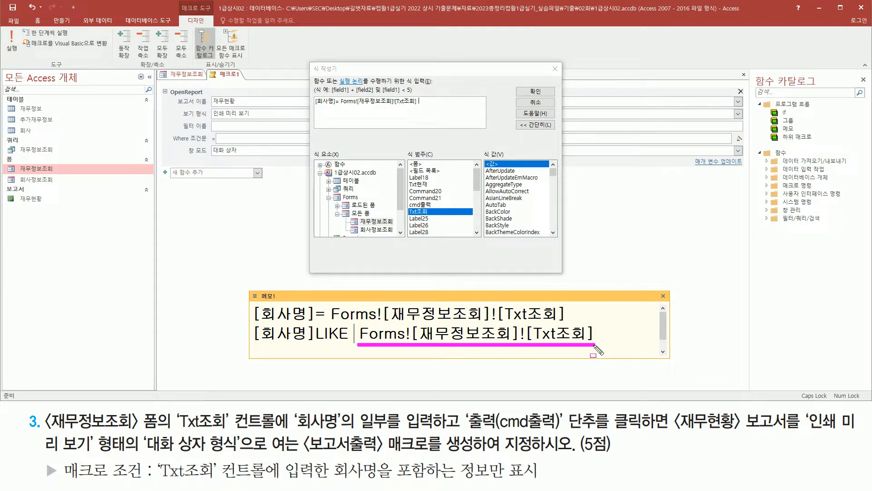
key(Escape)
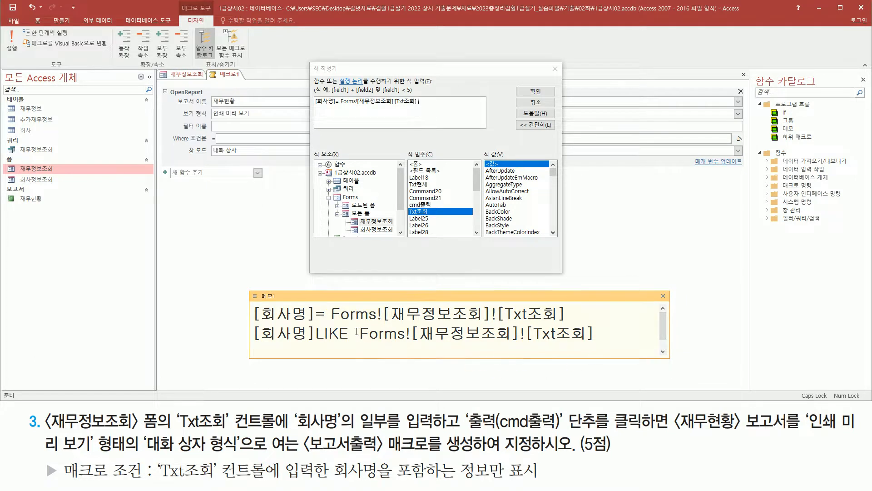
text("*")
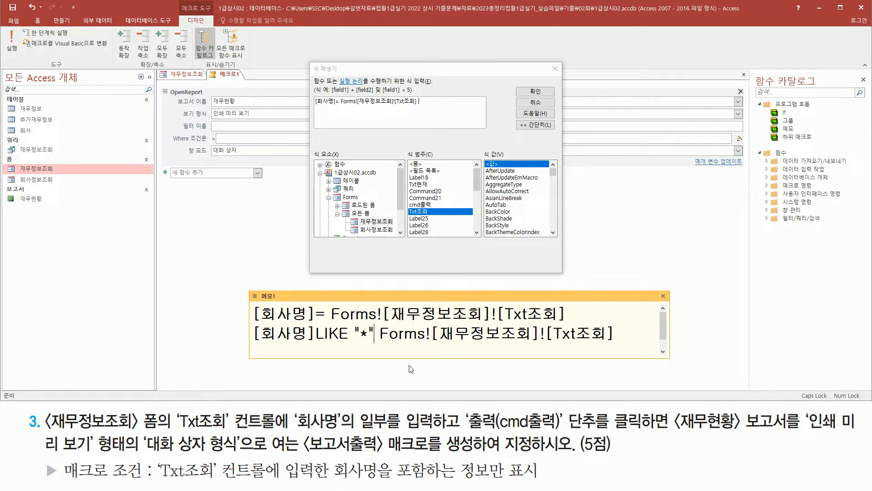
text( &)
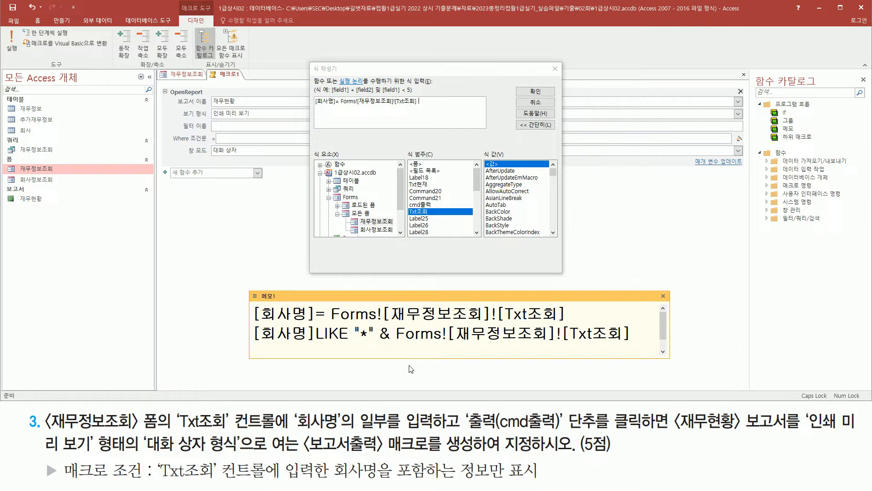
text(  & ")
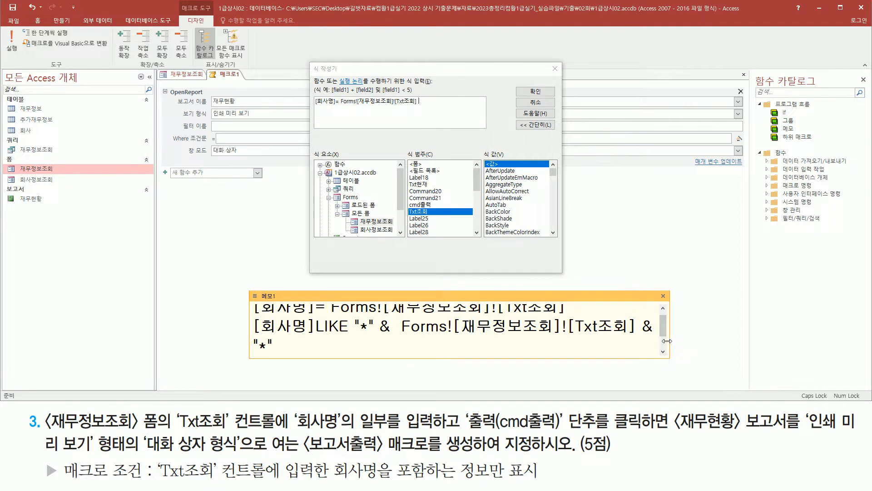
drag(670, 341, 726, 342)
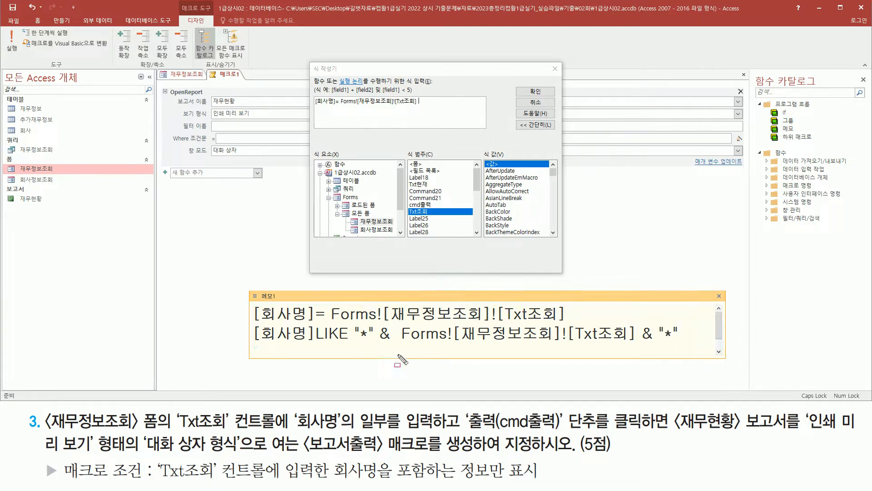
Compare the memo's equality expression with the LIKE version, its "*" wildcards and its & operators.
mouse_move(317, 344)
mouse_down()
mouse_move(350, 344)
mouse_move(355, 329)
mouse_move(376, 351)
mouse_move(354, 351)
mouse_move(354, 324)
mouse_up()
mouse_move(657, 339)
mouse_down()
mouse_move(658, 317)
mouse_move(680, 336)
mouse_up()
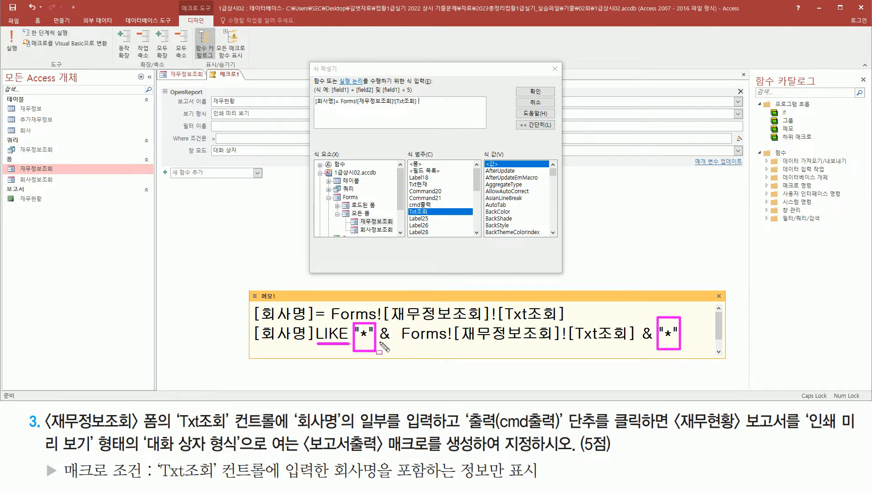
drag(400, 344, 635, 344)
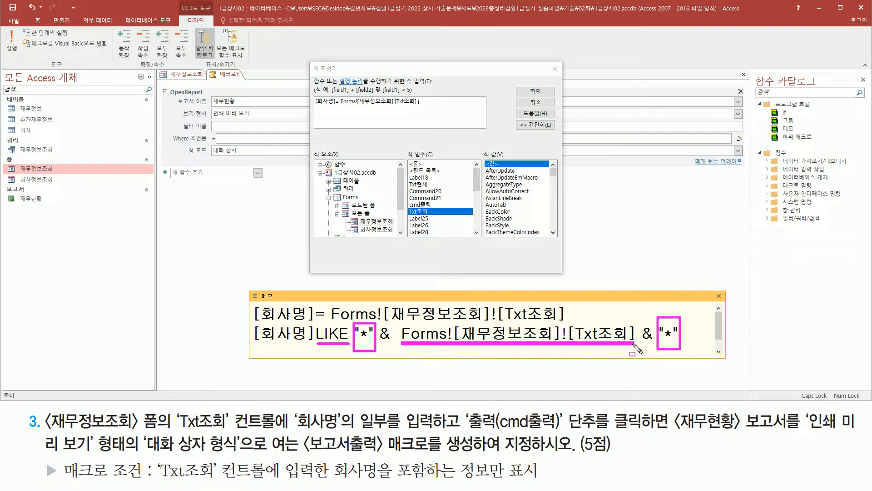
drag(380, 342, 388, 341)
drag(642, 340, 652, 340)
mouse_move(255, 302)
mouse_down()
mouse_move(340, 319)
mouse_move(570, 322)
mouse_up()
mouse_move(253, 326)
mouse_down()
mouse_move(269, 339)
mouse_move(376, 348)
mouse_move(690, 348)
mouse_up()
key(Escape)
click(692, 334)
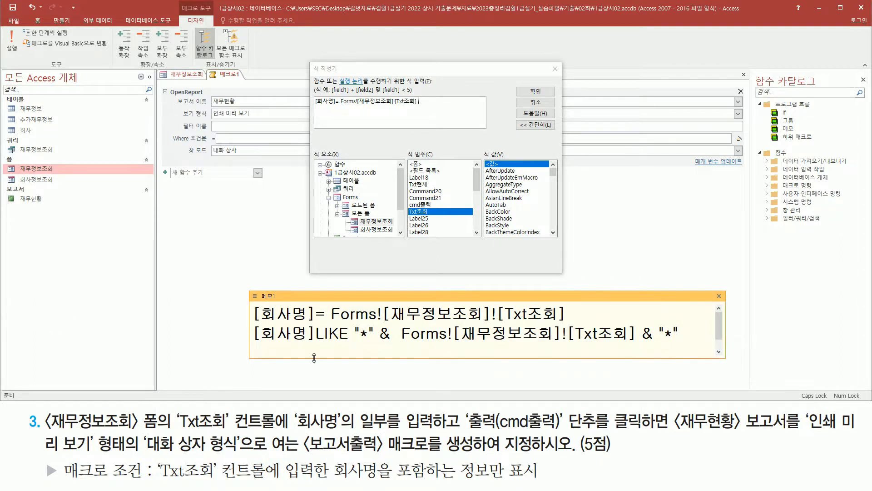
key(ctrl+2)
drag(312, 91, 433, 112)
key(Escape)
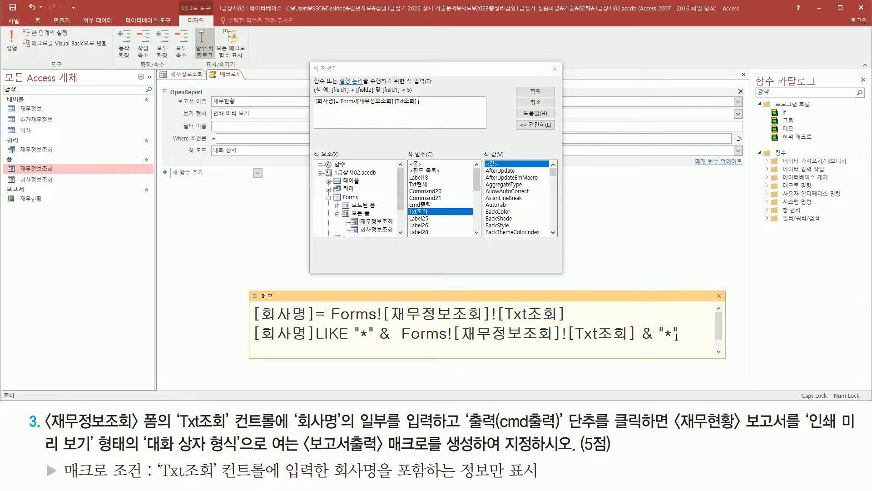
Replace the Where condition with [회사명] LIKE "*" & Forms![재무정보조회]![Txt조회] & "*" and accept the expression.
click(679, 334)
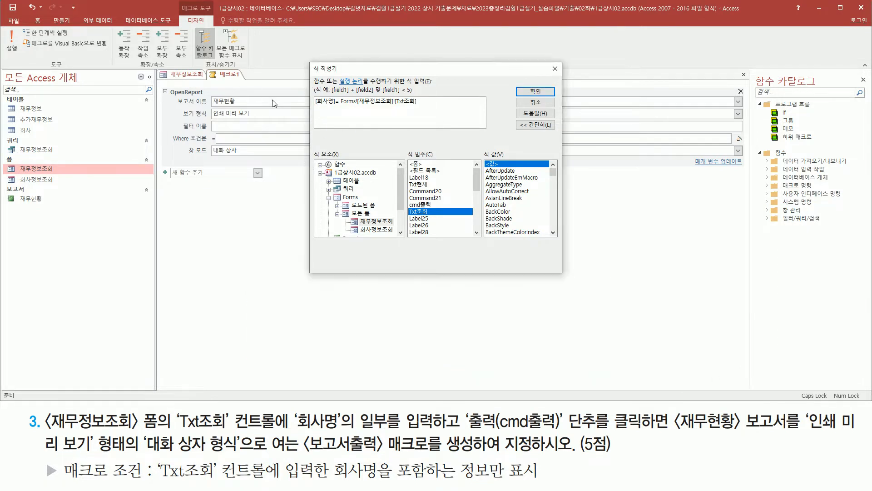
key(BackSpace)
key(BackSpace)
key(BackSpace)
key(BackSpace)
key(BackSpace)
key(BackSpace)
key(BackSpace)
key(BackSpace)
key(BackSpace)
key(BackSpace)
key(BackSpace)
key(BackSpace)
key(BackSpace)
key(BackSpace)
key(BackSpace)
key(BackSpace)
key(BackSpace)
key(BackSpace)
key(BackSpace)
key(BackSpace)
text([회사명]LIKE "*" &  Forms![재무정보조회]![Txt조회] & "*")
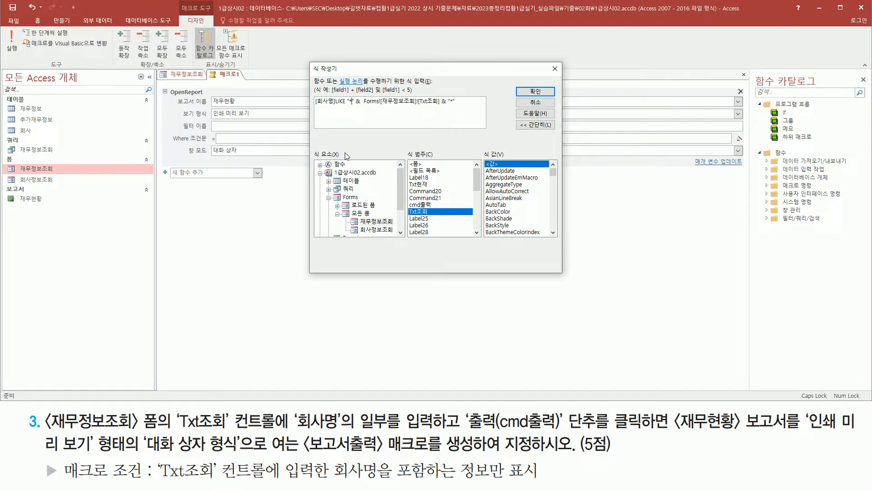
click(336, 101)
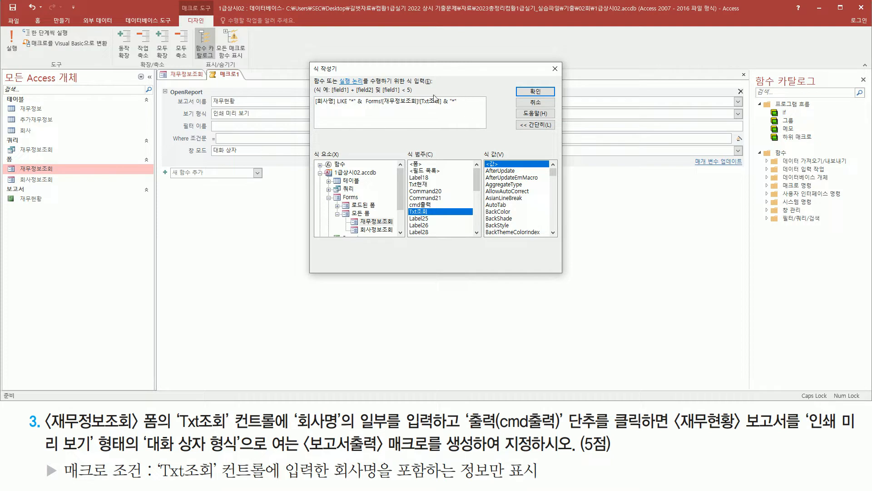
click(522, 92)
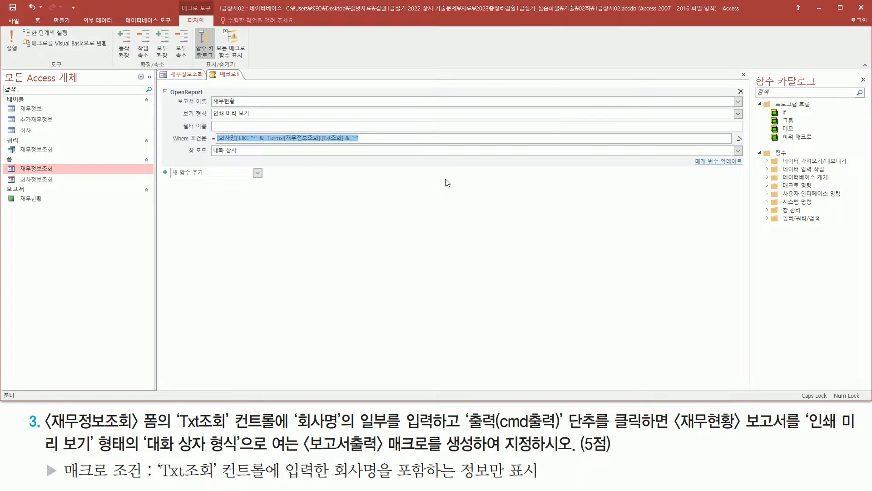
click(240, 139)
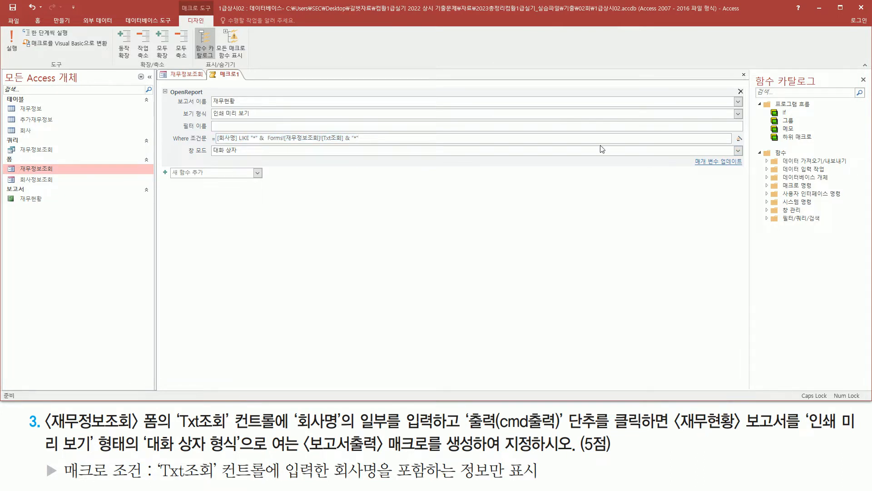
Close the macro and save it under the name 보고서출력.
click(744, 75)
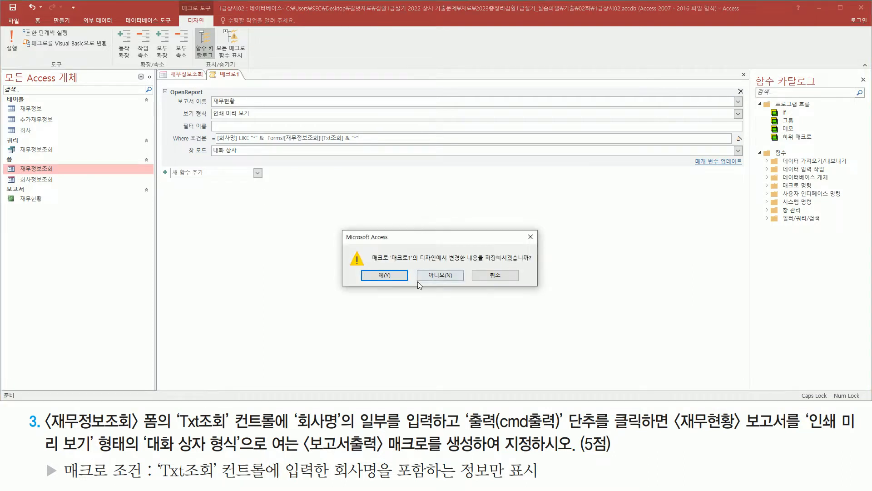
click(399, 276)
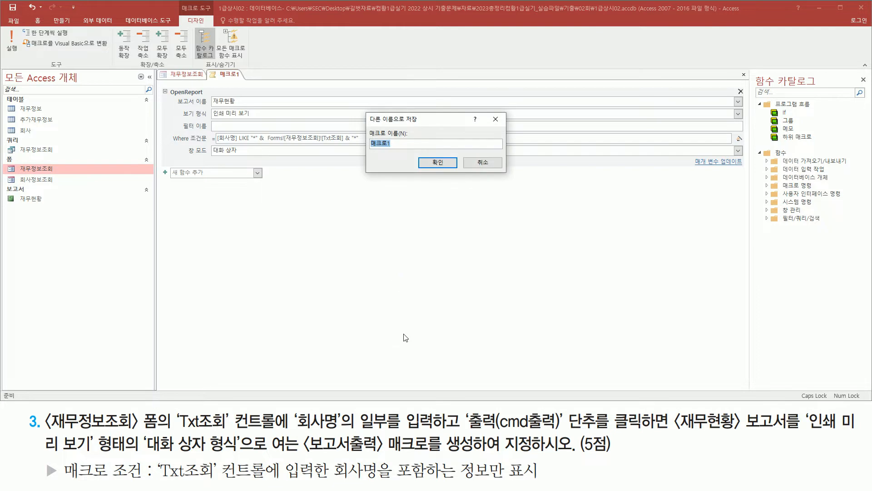
mouse_move(300, 431)
mouse_down()
mouse_move(408, 468)
mouse_move(480, 461)
mouse_up()
key(Escape)
text(ㅂ)
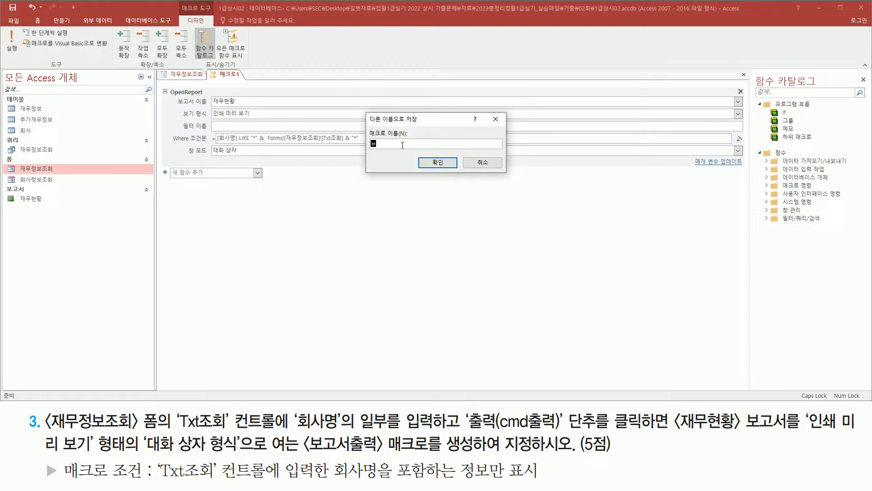
text(고서출력)
click(426, 164)
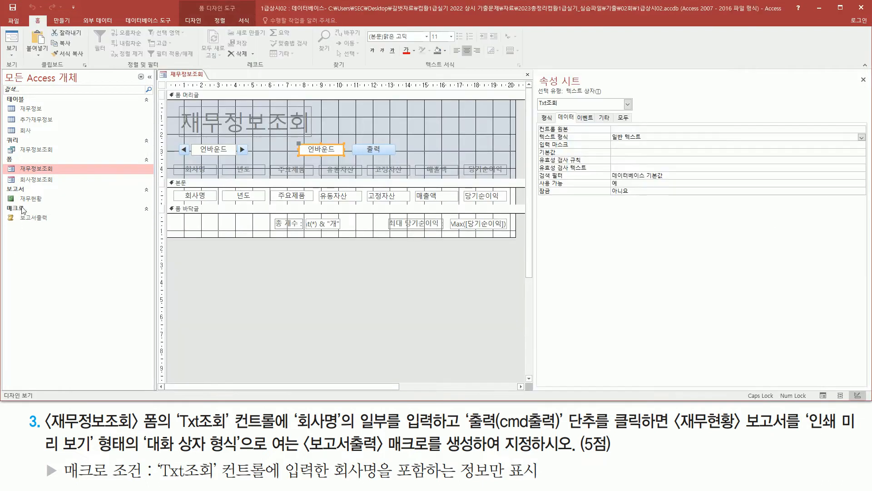
Assign the 보고서출력 macro to the On Click event of the form's 출력 button (cmd출력).
mouse_move(25, 217)
mouse_down()
mouse_move(22, 232)
mouse_move(58, 237)
mouse_move(66, 233)
mouse_move(18, 225)
mouse_move(226, 209)
mouse_move(32, 213)
mouse_move(28, 225)
mouse_move(368, 156)
mouse_move(361, 146)
mouse_move(394, 160)
mouse_move(491, 305)
mouse_move(481, 430)
mouse_move(469, 435)
mouse_move(604, 435)
mouse_up()
mouse_move(612, 403)
mouse_down()
mouse_move(657, 442)
mouse_move(651, 434)
mouse_up()
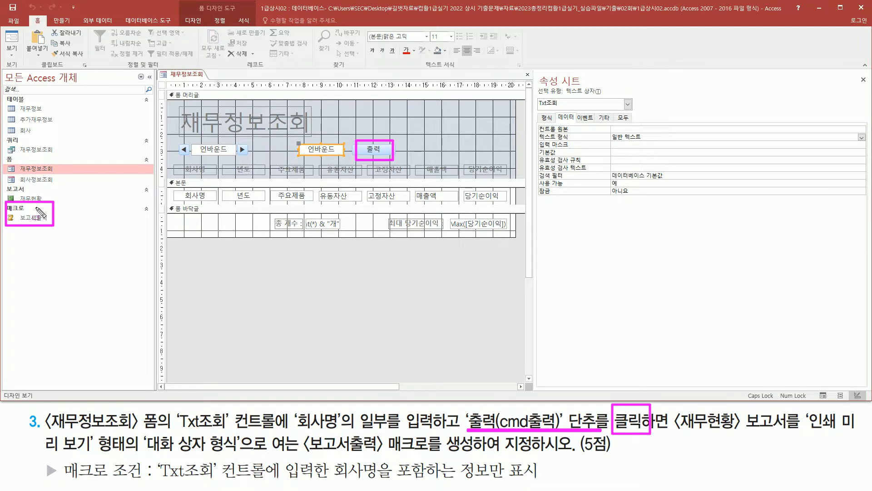
key(Escape)
click(378, 152)
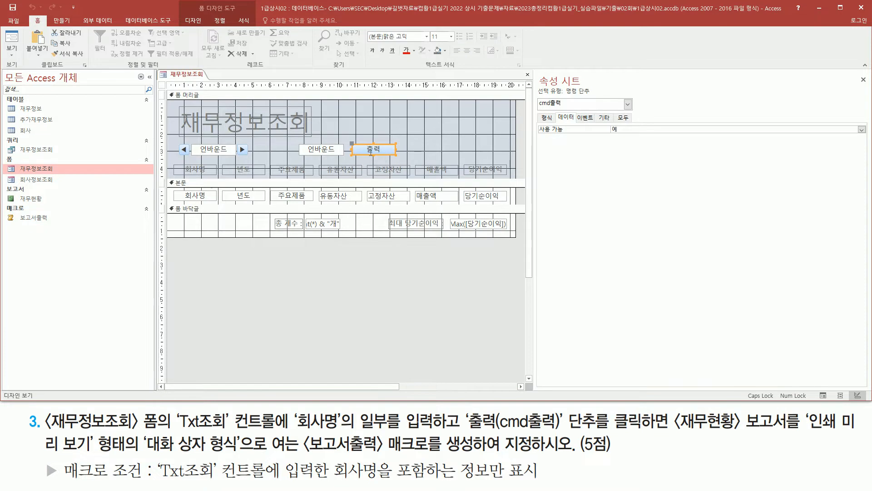
click(585, 118)
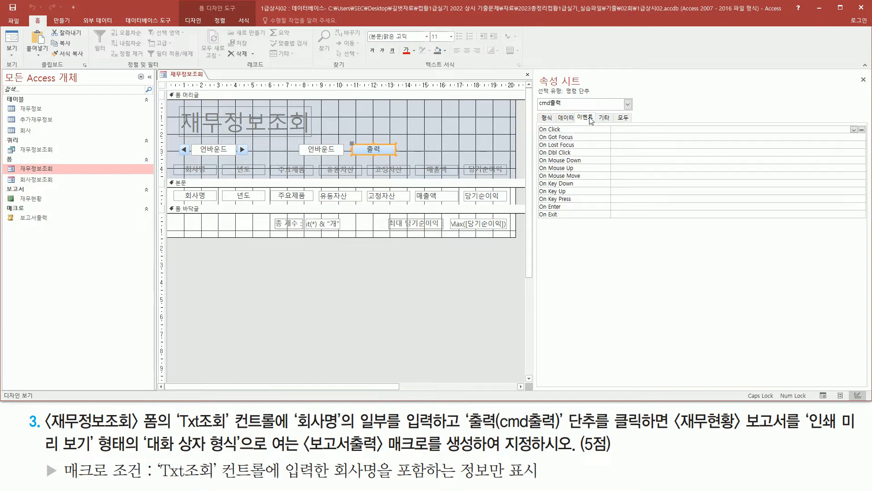
mouse_move(542, 135)
mouse_down()
mouse_move(559, 145)
mouse_move(570, 136)
mouse_move(563, 131)
mouse_up()
key(Escape)
click(854, 130)
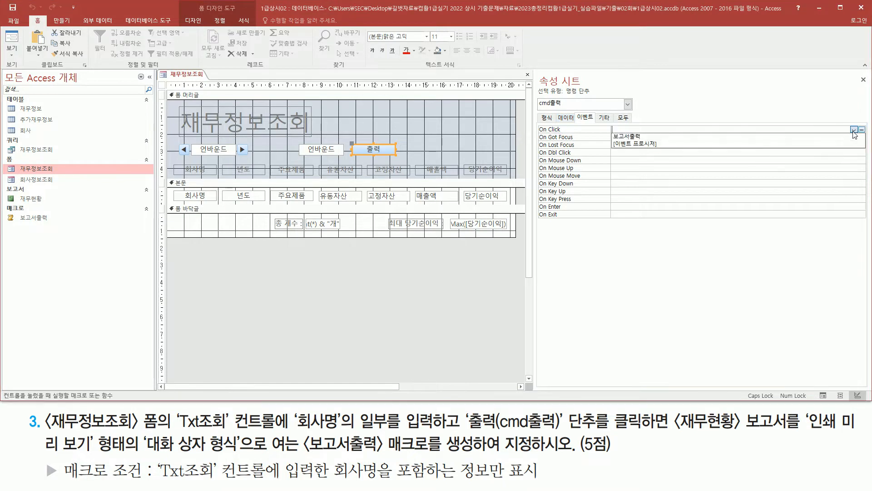
click(780, 136)
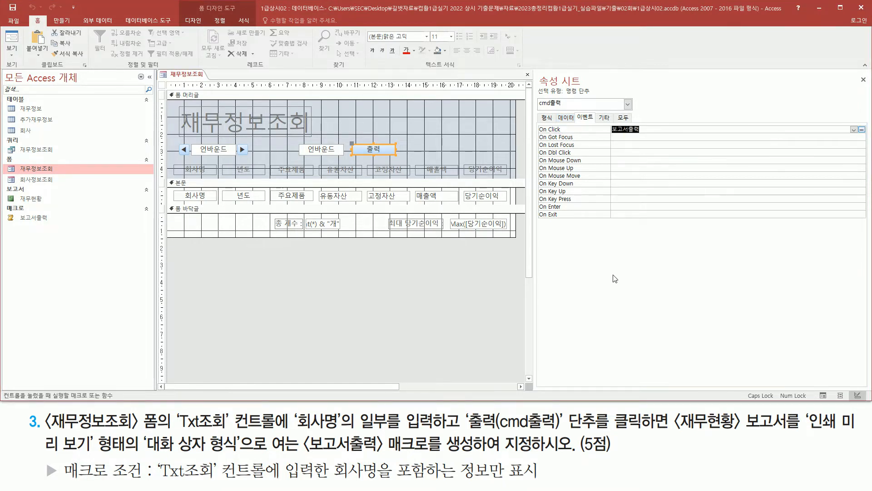
mouse_move(357, 135)
mouse_down()
mouse_move(370, 152)
mouse_move(402, 160)
mouse_up()
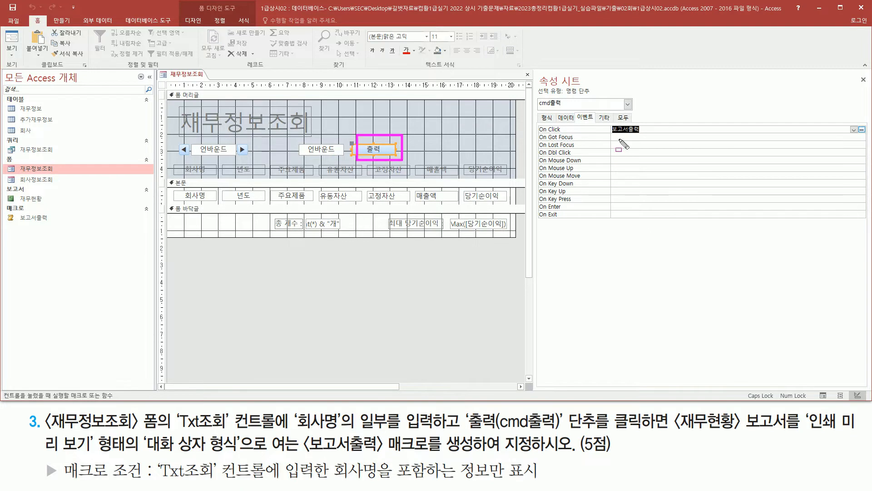
drag(541, 134, 646, 137)
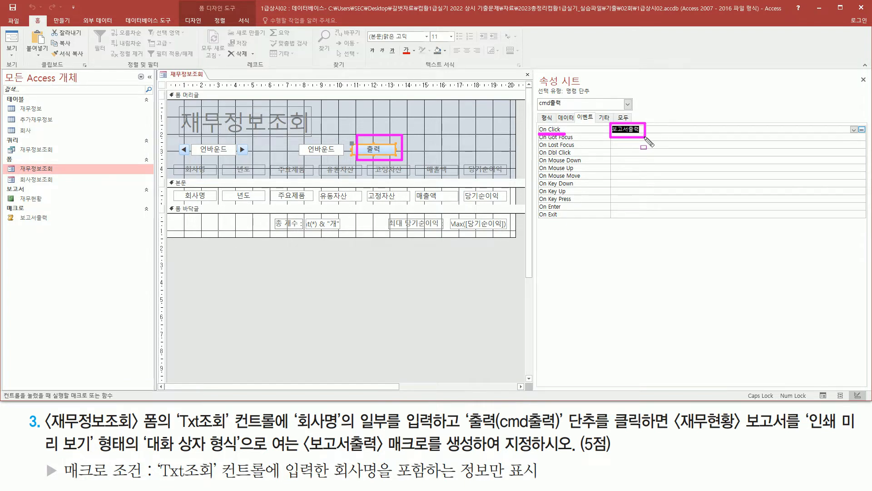
key(Escape)
Test the 재무정보조회 form in Form view by entering 비 in Txt조회 and running the 출력 button.
click(11, 39)
click(308, 129)
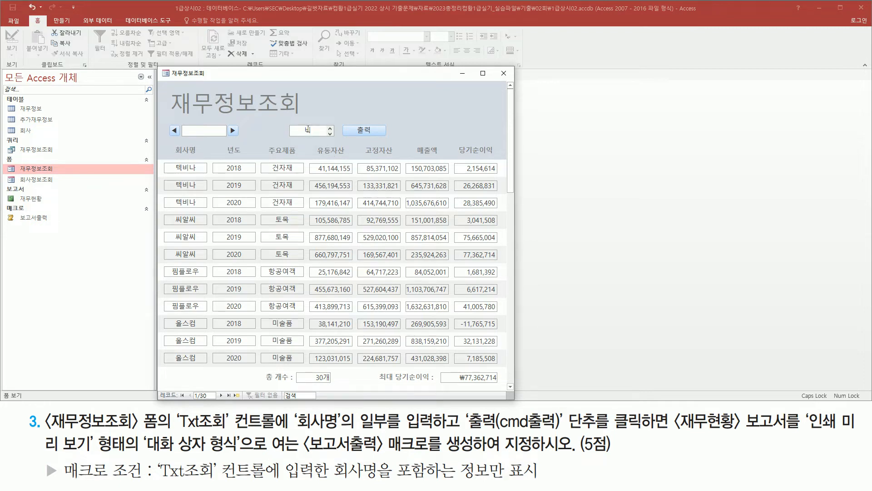
click(367, 129)
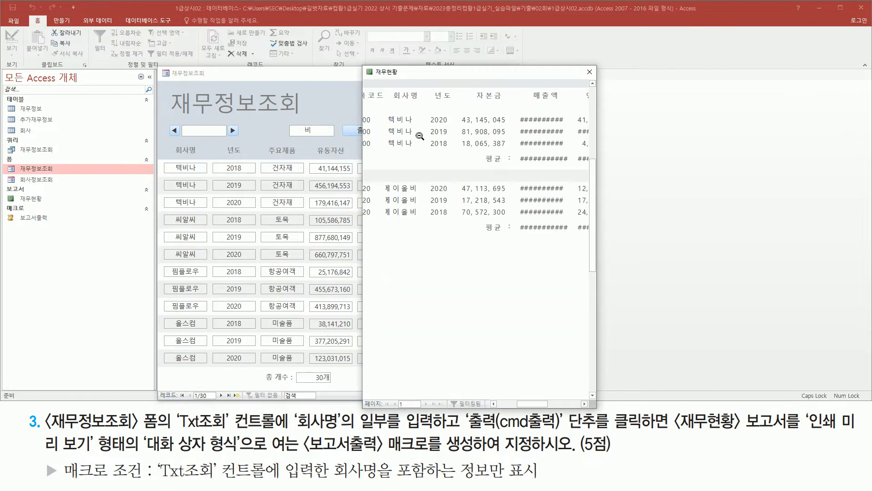
Examine the company names in the 재무현황 report preview to check that they contain 비.
click(419, 137)
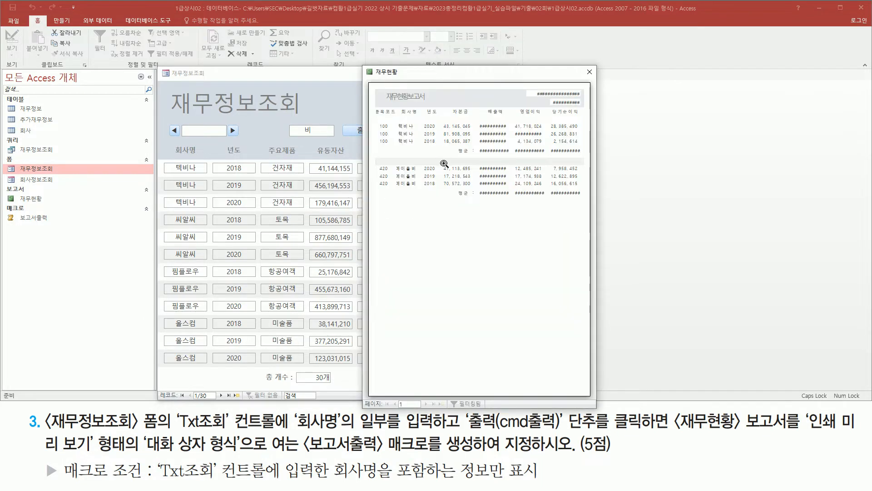
click(404, 129)
drag(405, 119, 415, 159)
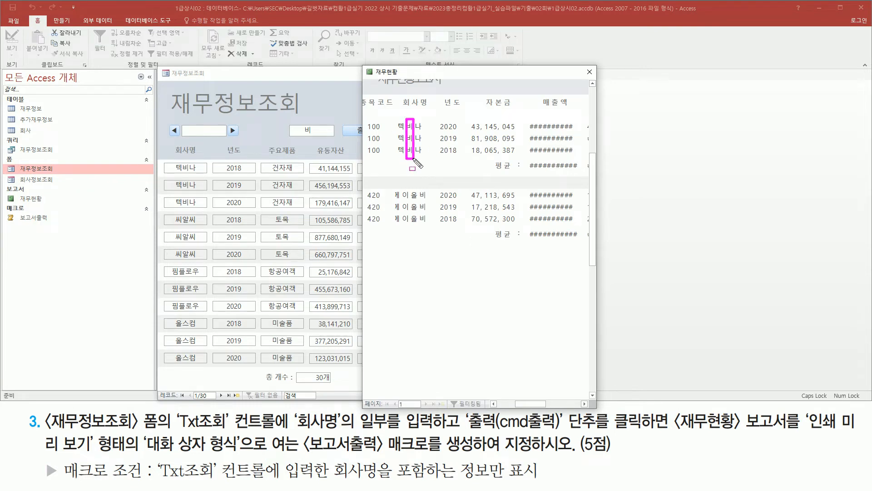
drag(418, 189, 430, 232)
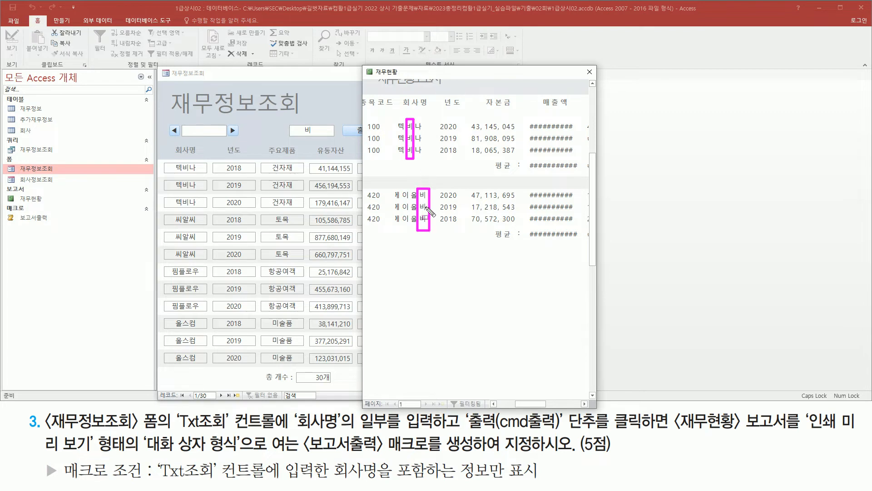
key(Escape)
click(454, 150)
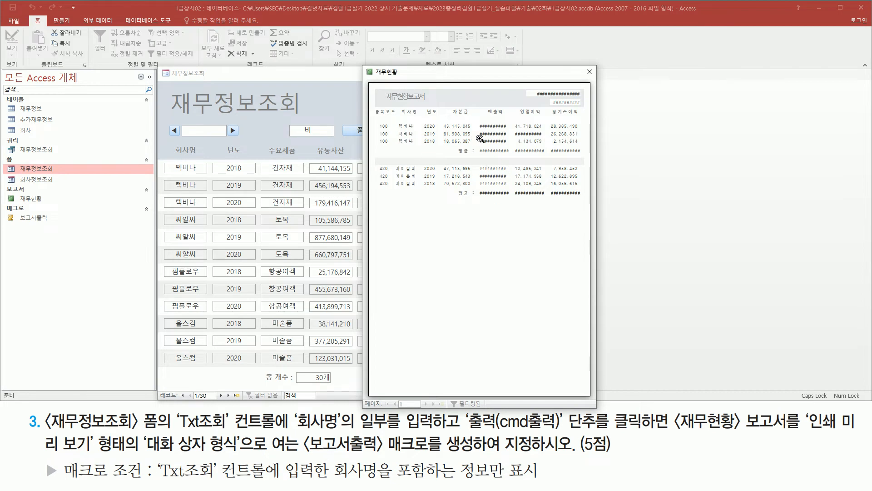
Close the 재무현황 preview and the 재무정보조회 form, saving the form's design changes.
click(589, 72)
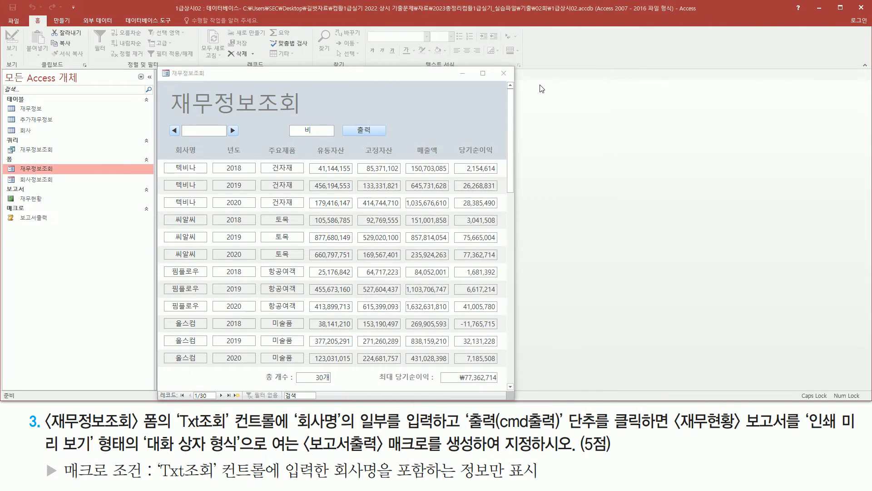
click(504, 74)
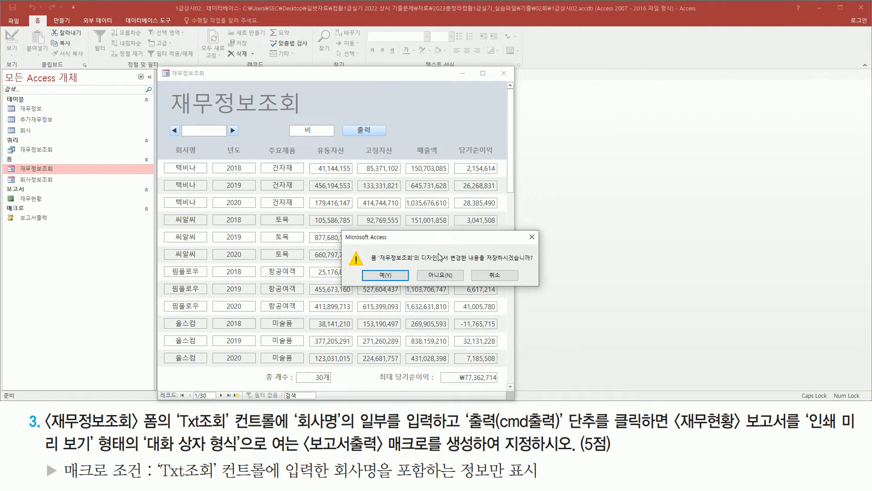
click(385, 276)
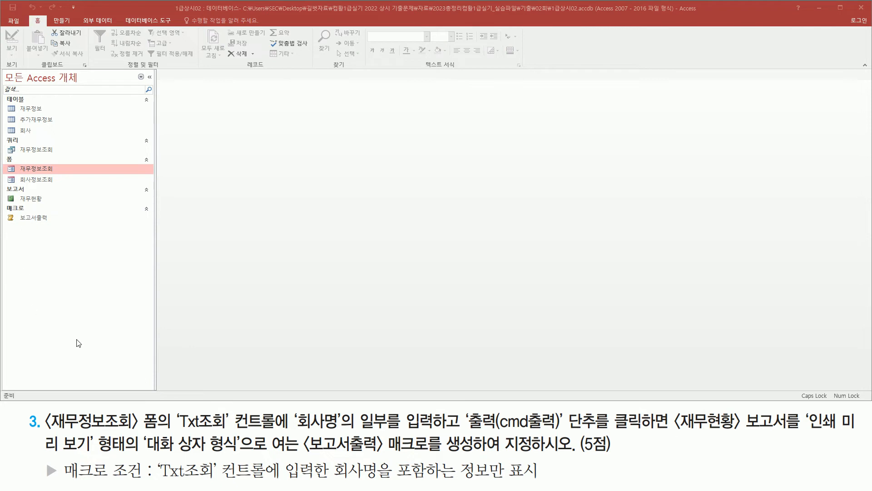
mouse_move(157, 457)
mouse_down()
mouse_move(166, 484)
mouse_move(549, 485)
mouse_up()
mouse_move(393, 479)
mouse_down()
mouse_move(455, 480)
mouse_move(457, 461)
mouse_up()
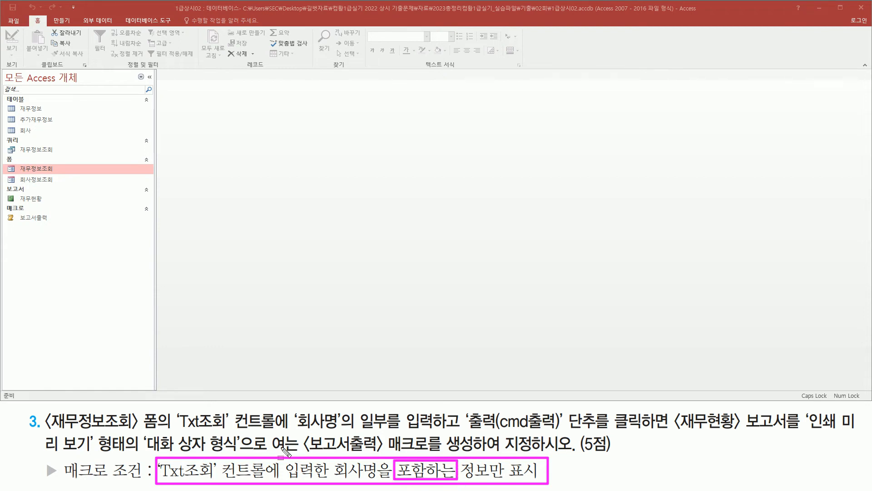
key(Escape)
click(230, 309)
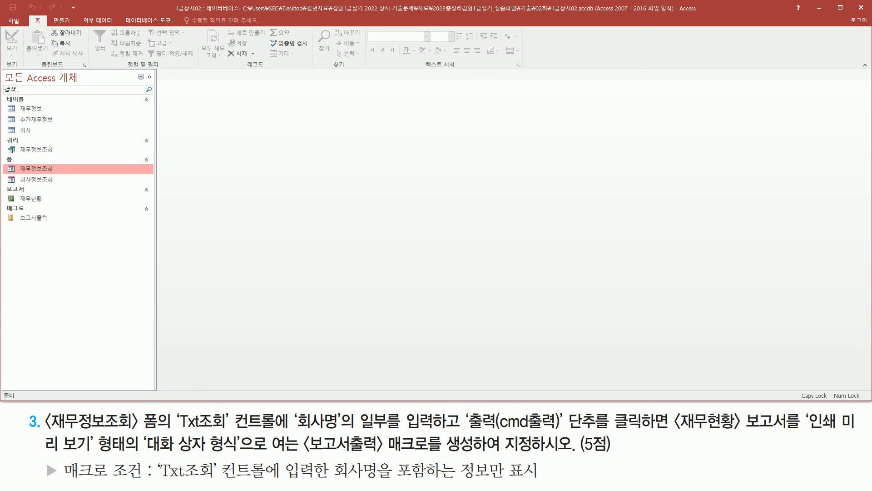